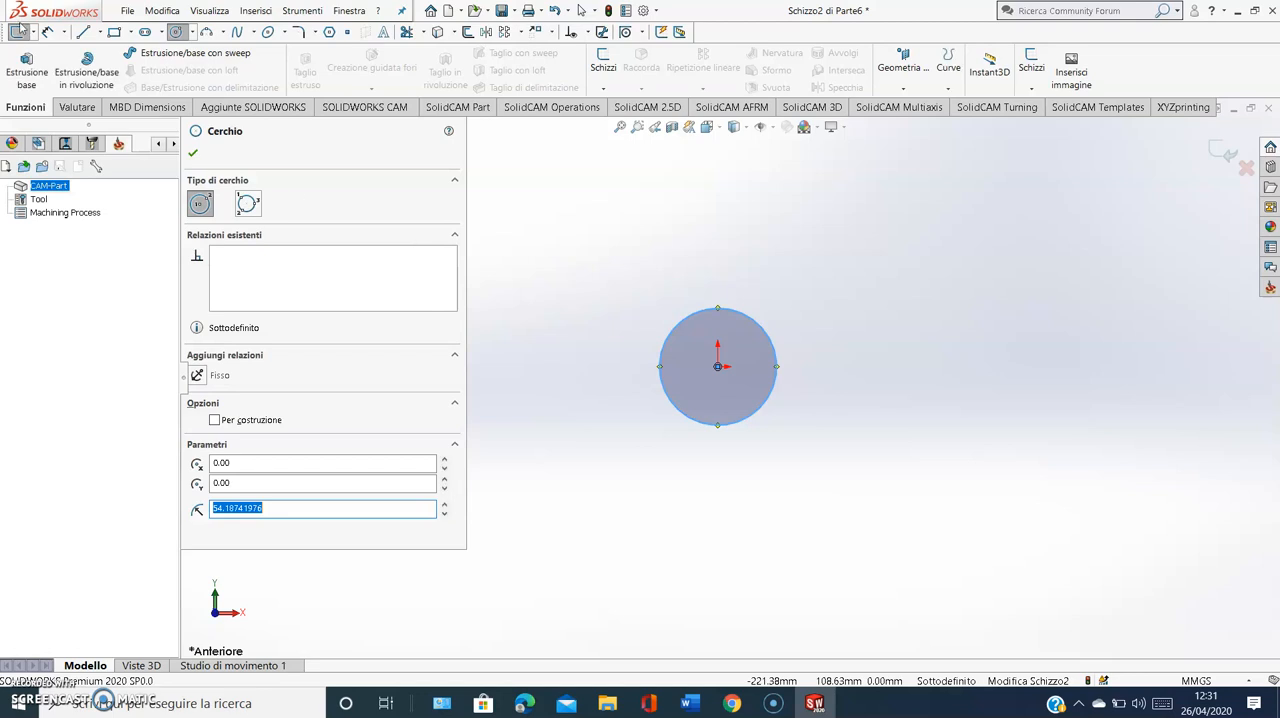
Set the radius of the circle centred on the origin to 10 mm
type("10")
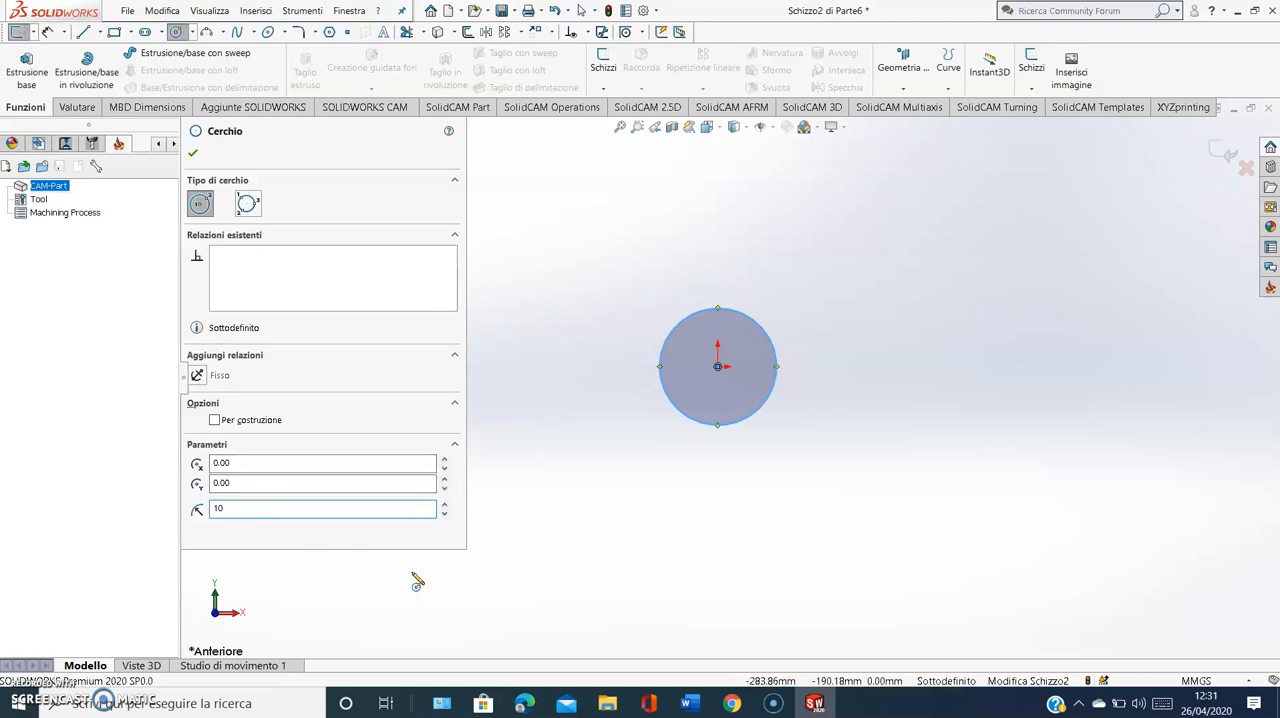
key("Return")
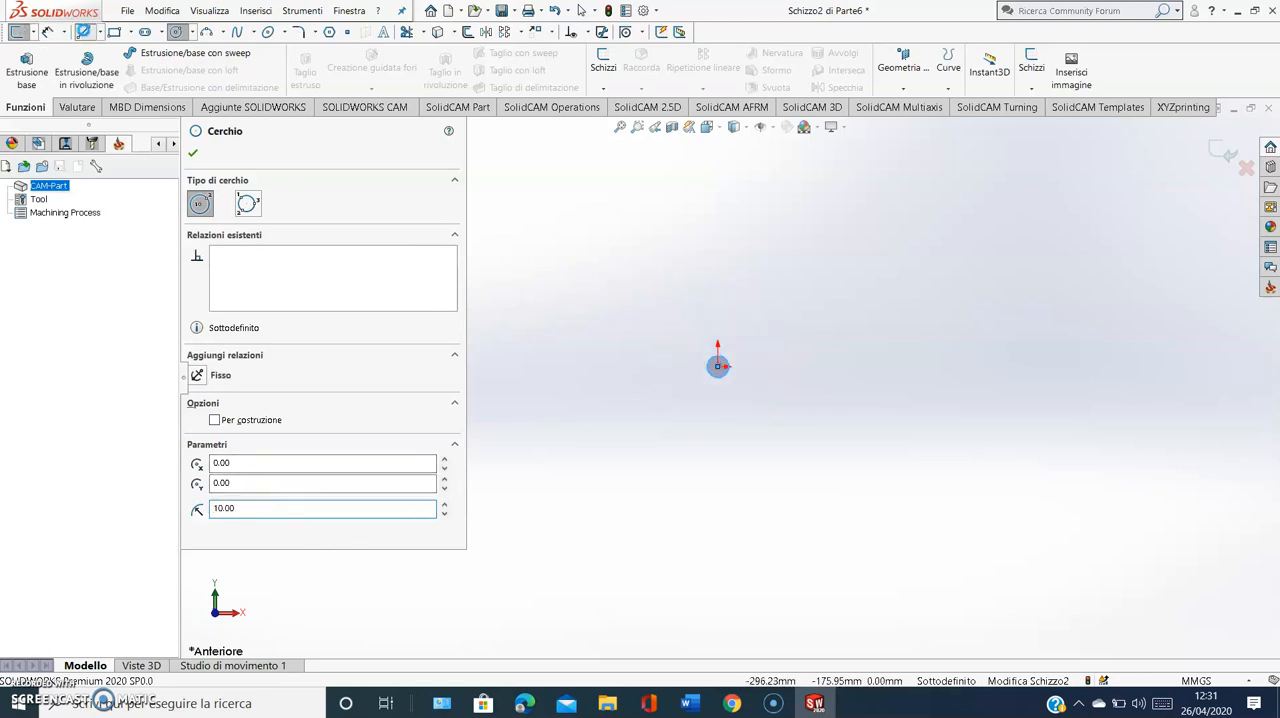
Draw two collinear diagonal construction lines from the origin, one down-right and one up-left at 135°, each ending just outside the circle
key("l")
scroll(748, 411, "down", 5)
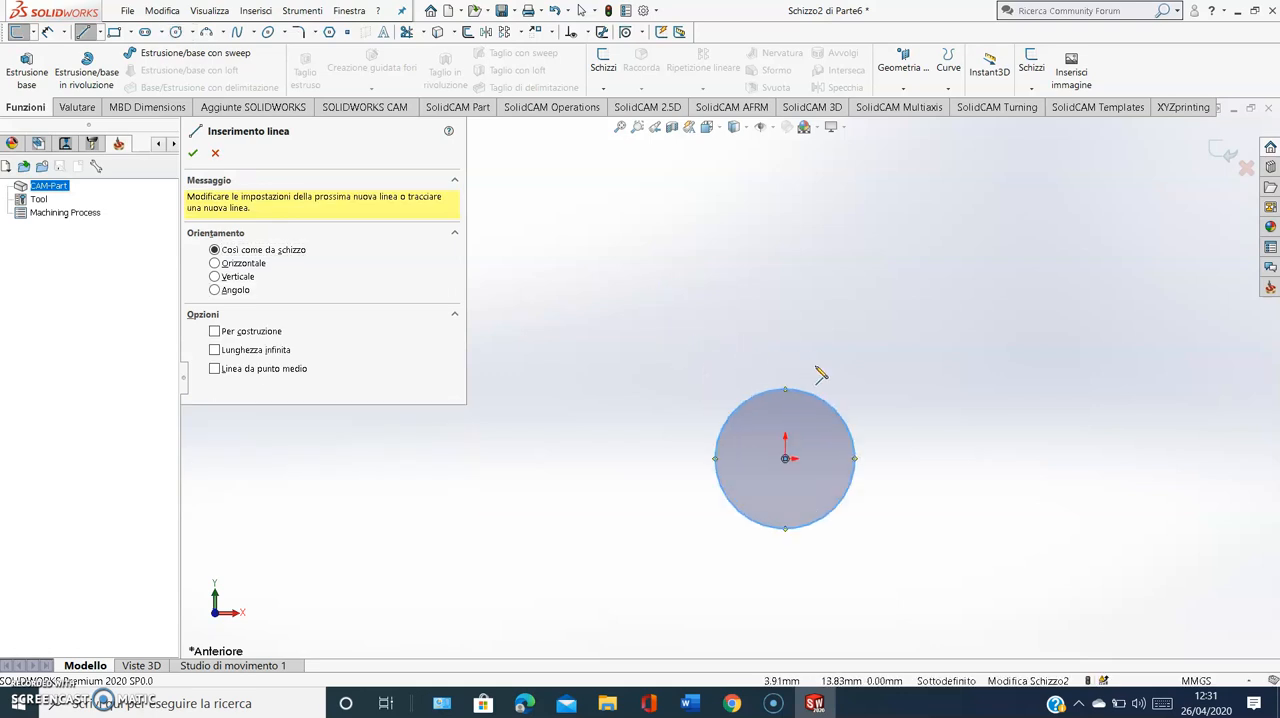
scroll(860, 468, "down", 3)
left_click(214, 332)
left_click(738, 449)
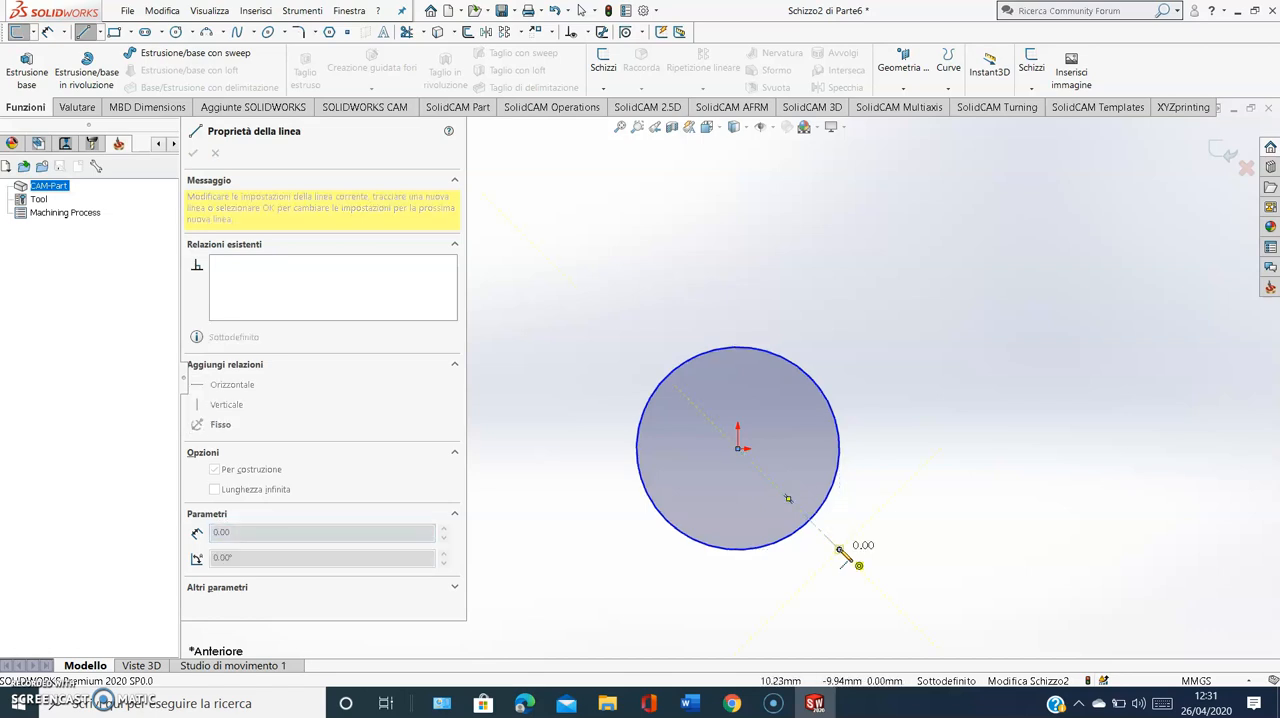
double_click(842, 552)
left_click(100, 32)
left_click(120, 63)
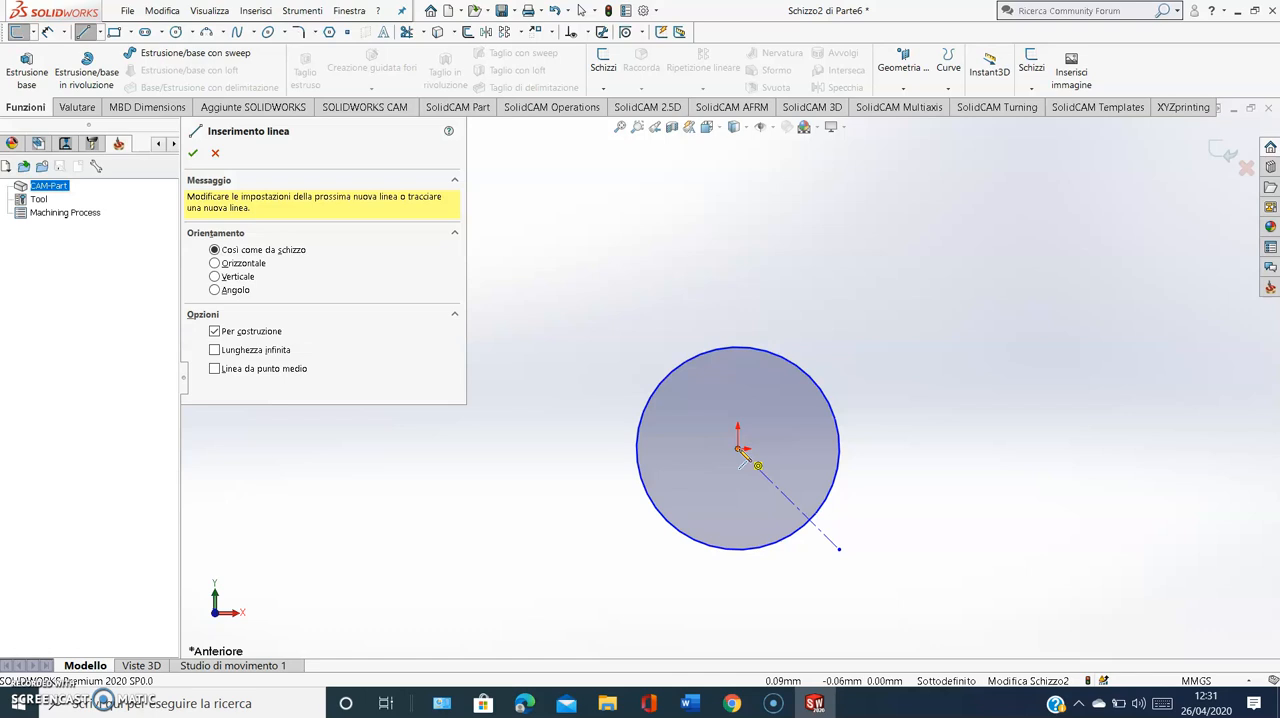
left_click(738, 448)
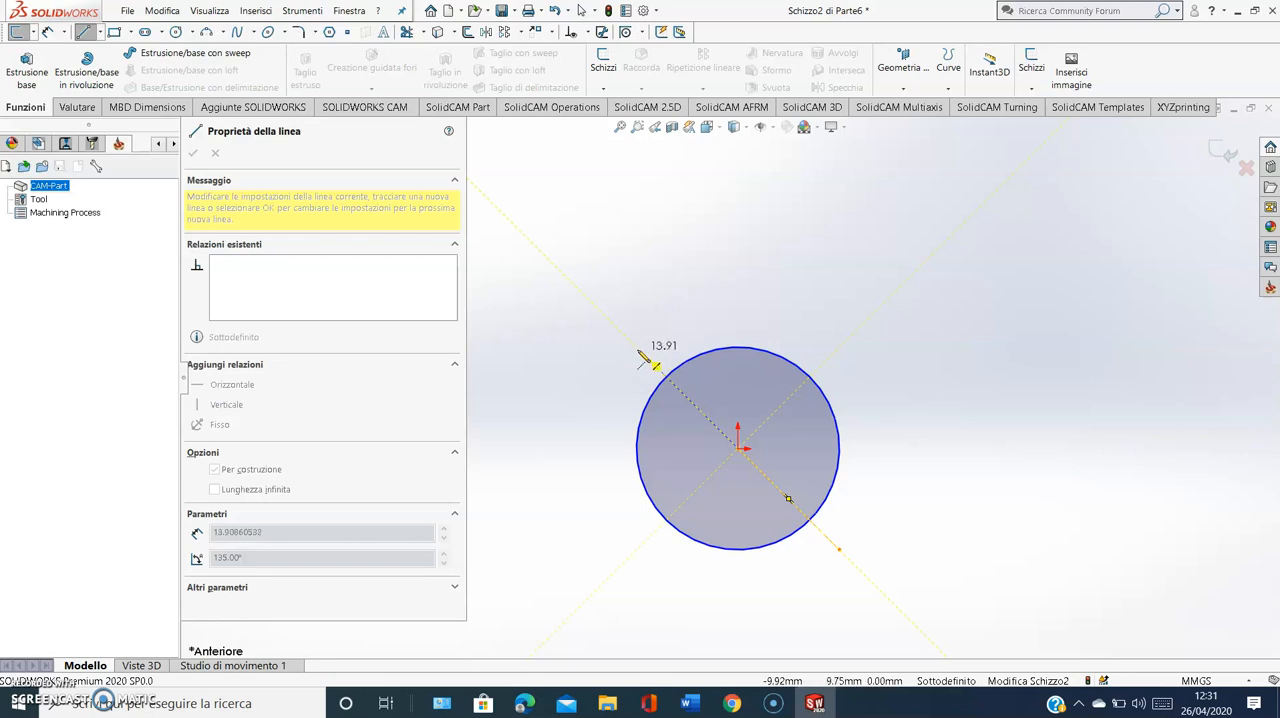
left_click(646, 357)
key("Escape")
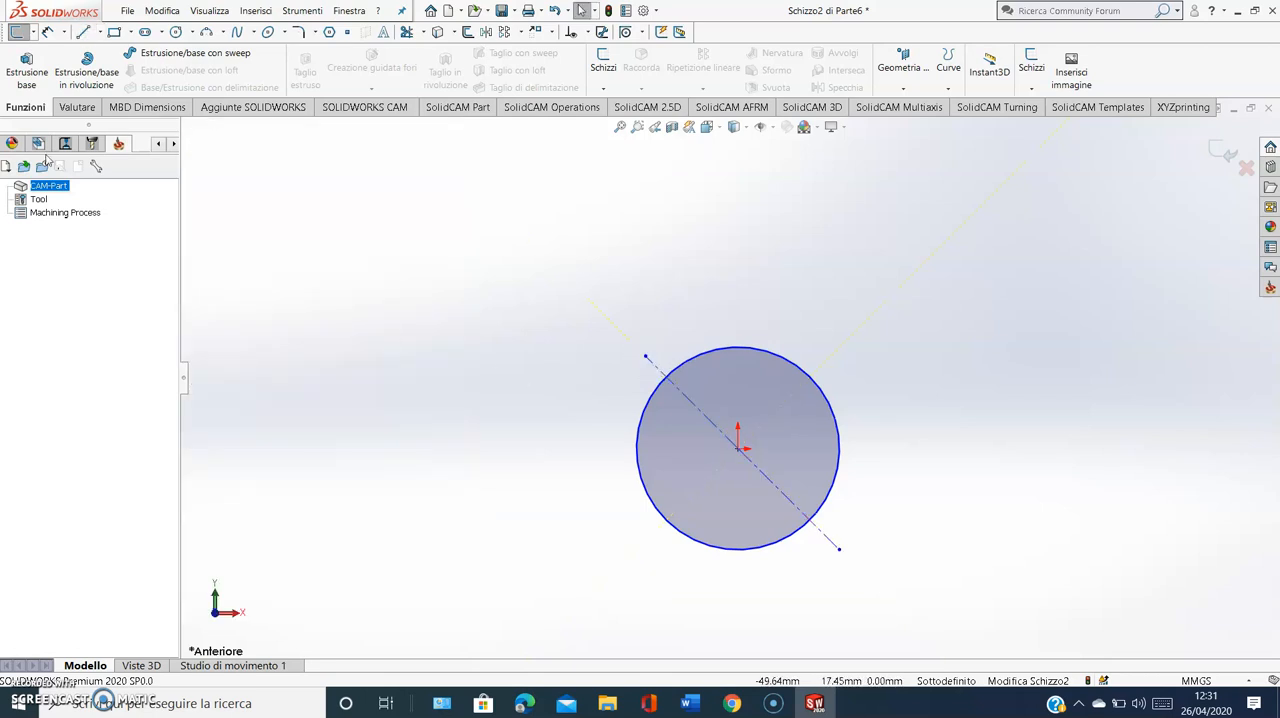
Draw a 45° line up-right, tangent to the circle from its lower-right construction line intersection, and continue with a horizontal line about 37 mm long
left_click(83, 32)
scroll(905, 494, "up", 2)
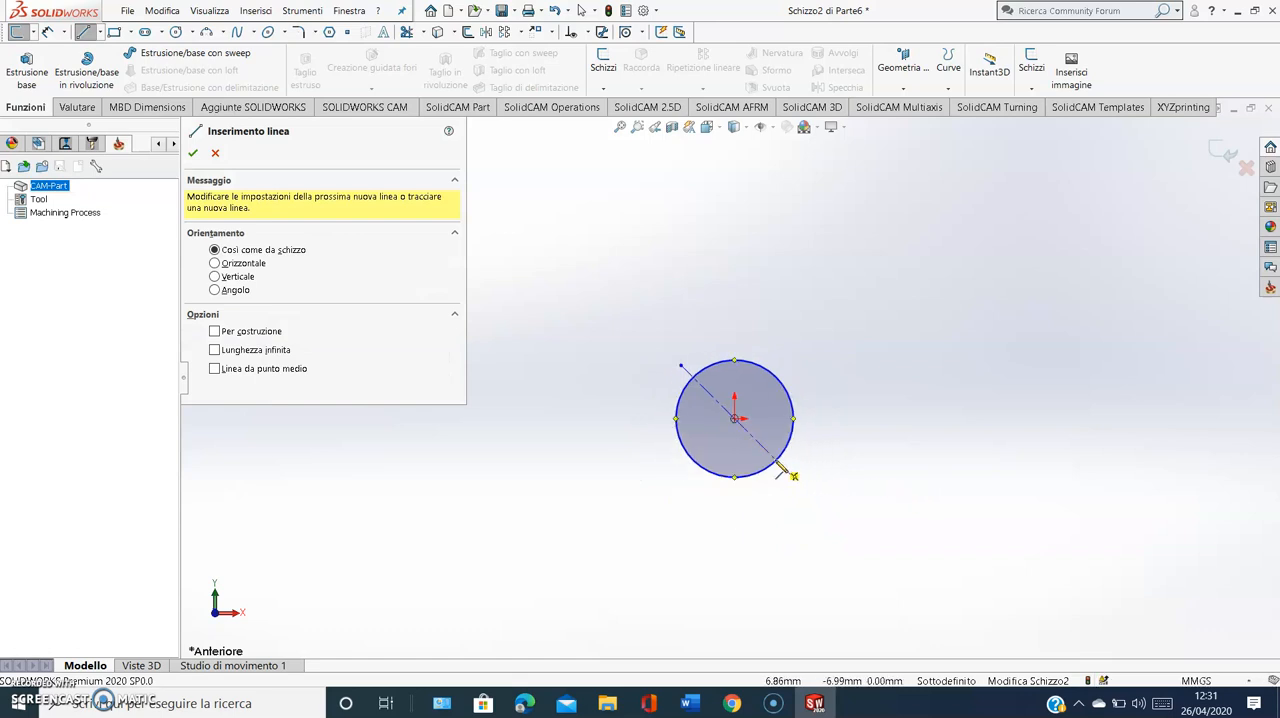
left_click(778, 467)
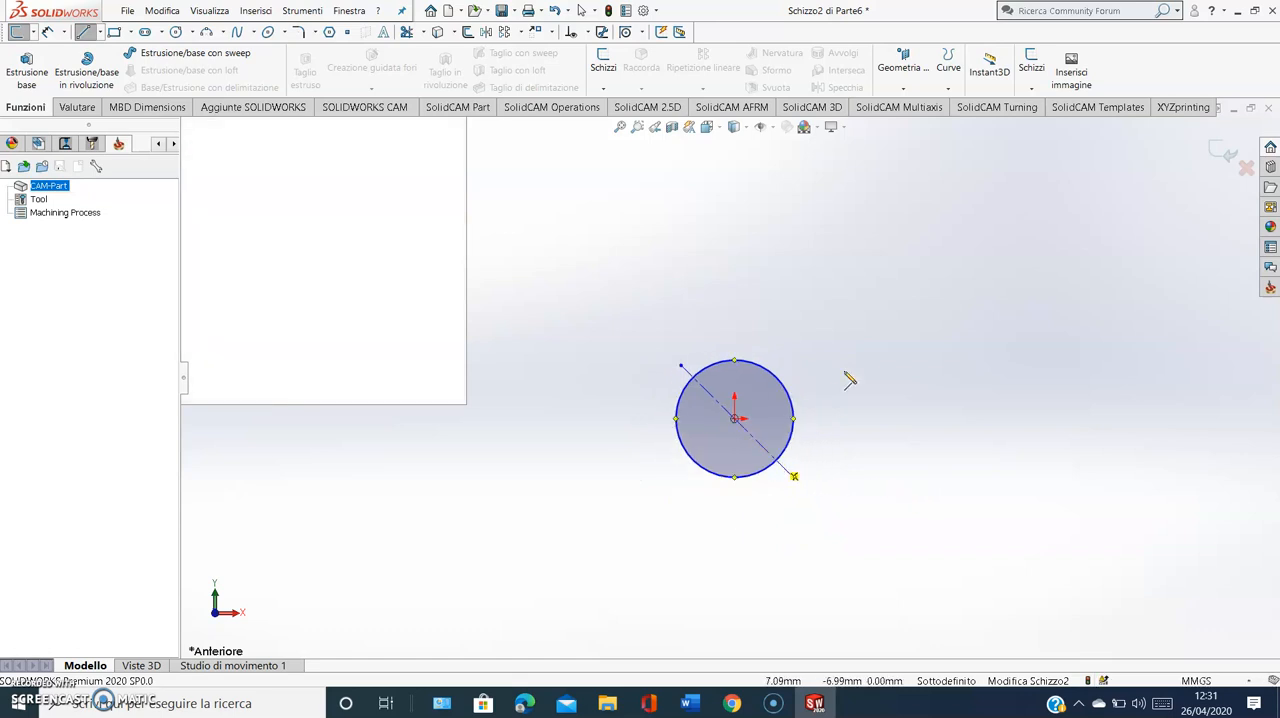
left_click(937, 299)
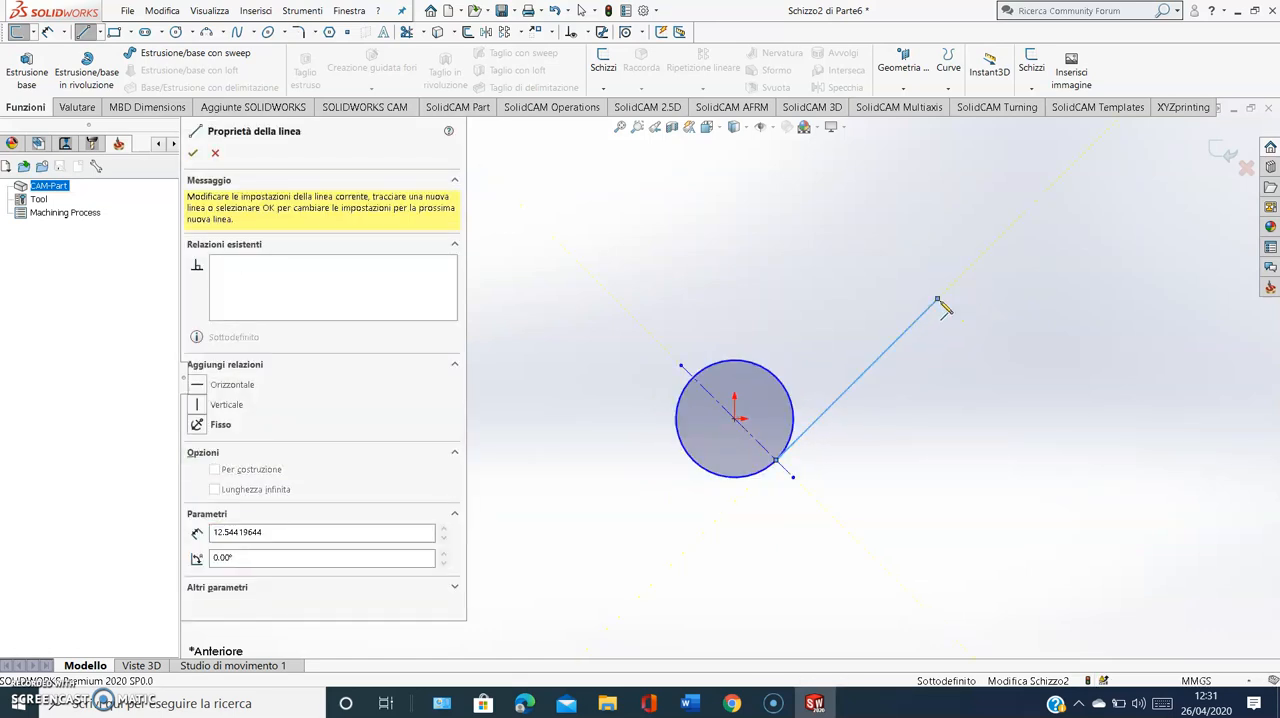
left_click(1154, 300)
key("Escape")
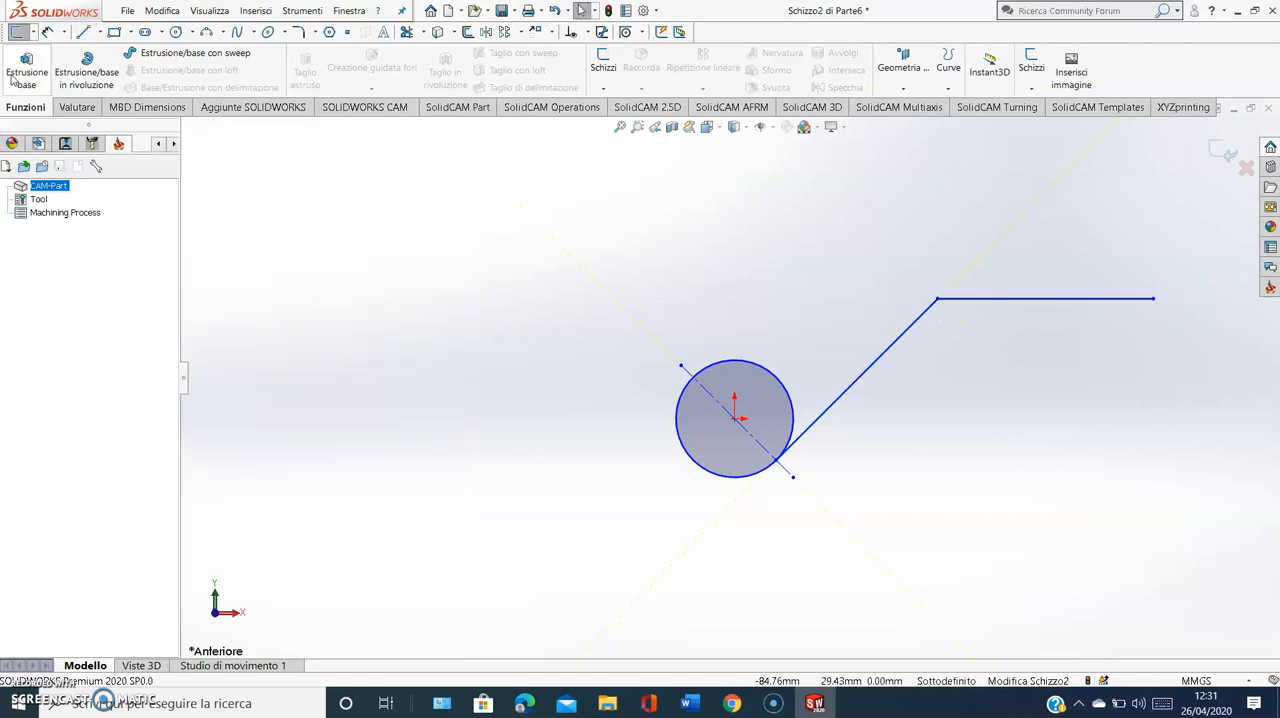
Check the reference sketch in the Word exercise document, and dimension the horizontal distance from the origin to the horizontal line's free end as 85 mm
left_click(689, 703)
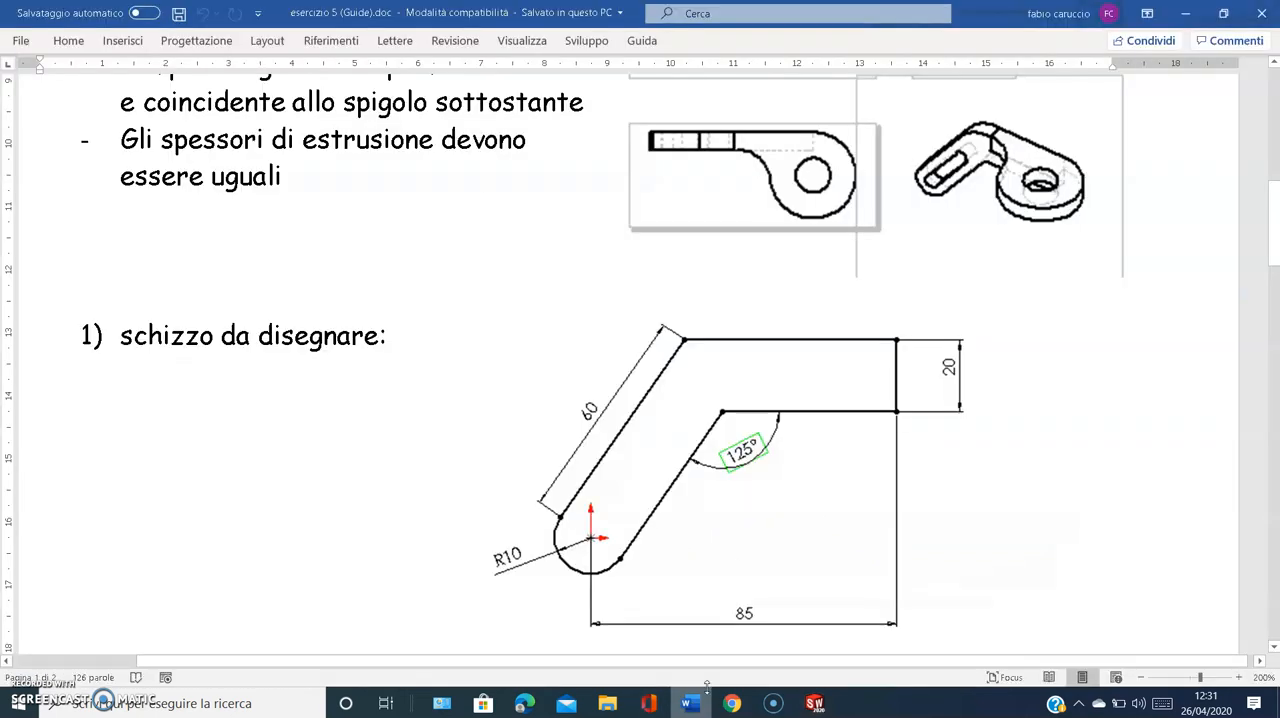
left_click(815, 703)
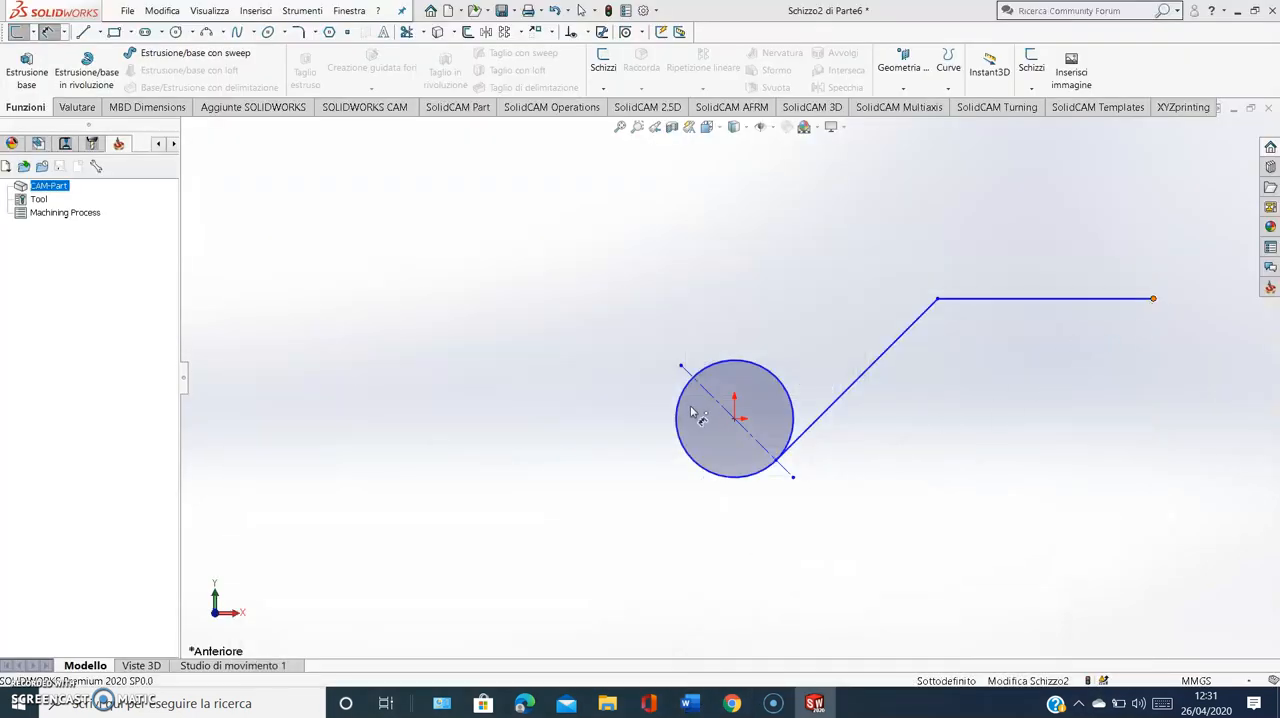
left_click(734, 419)
left_click(1153, 298)
left_click(929, 566)
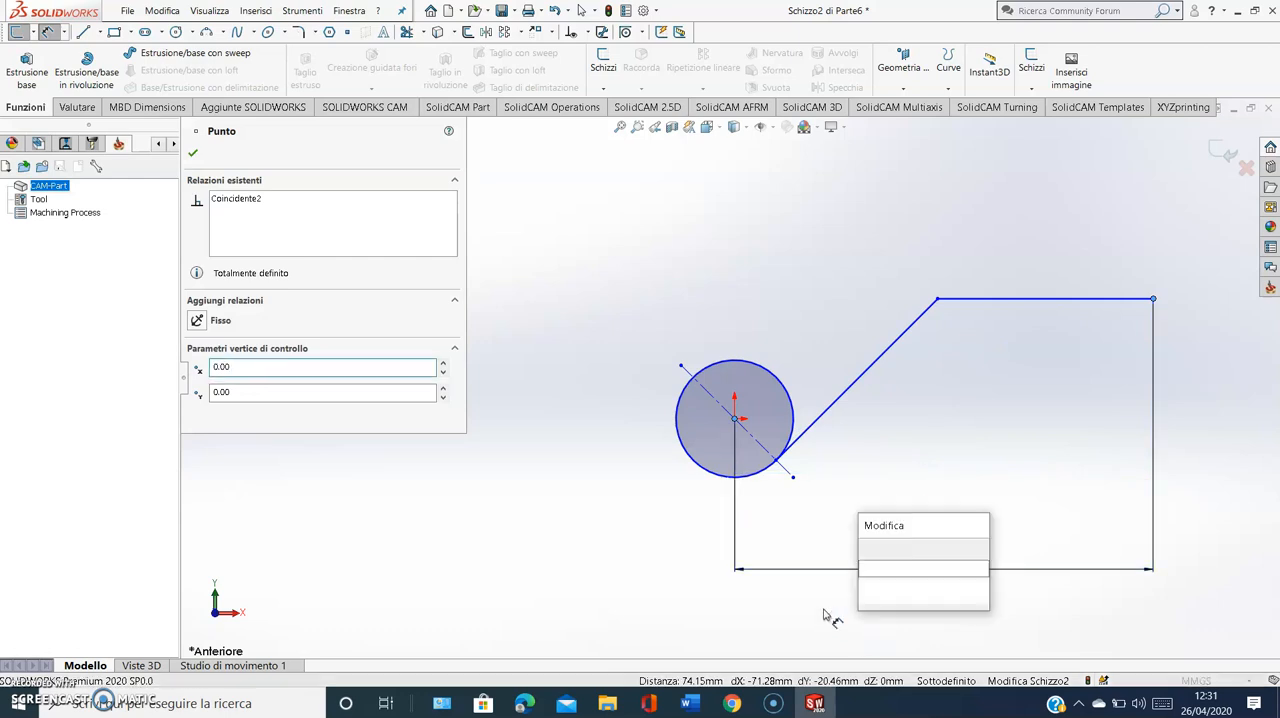
type("80")
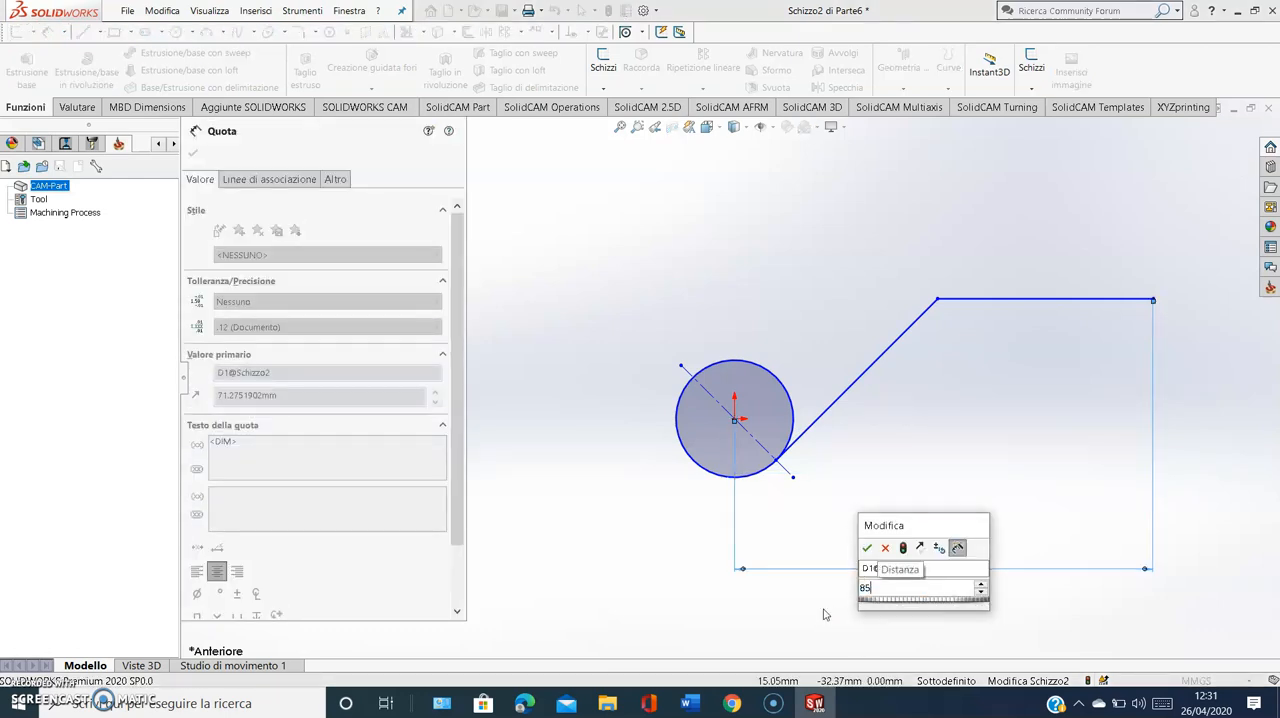
key("Return")
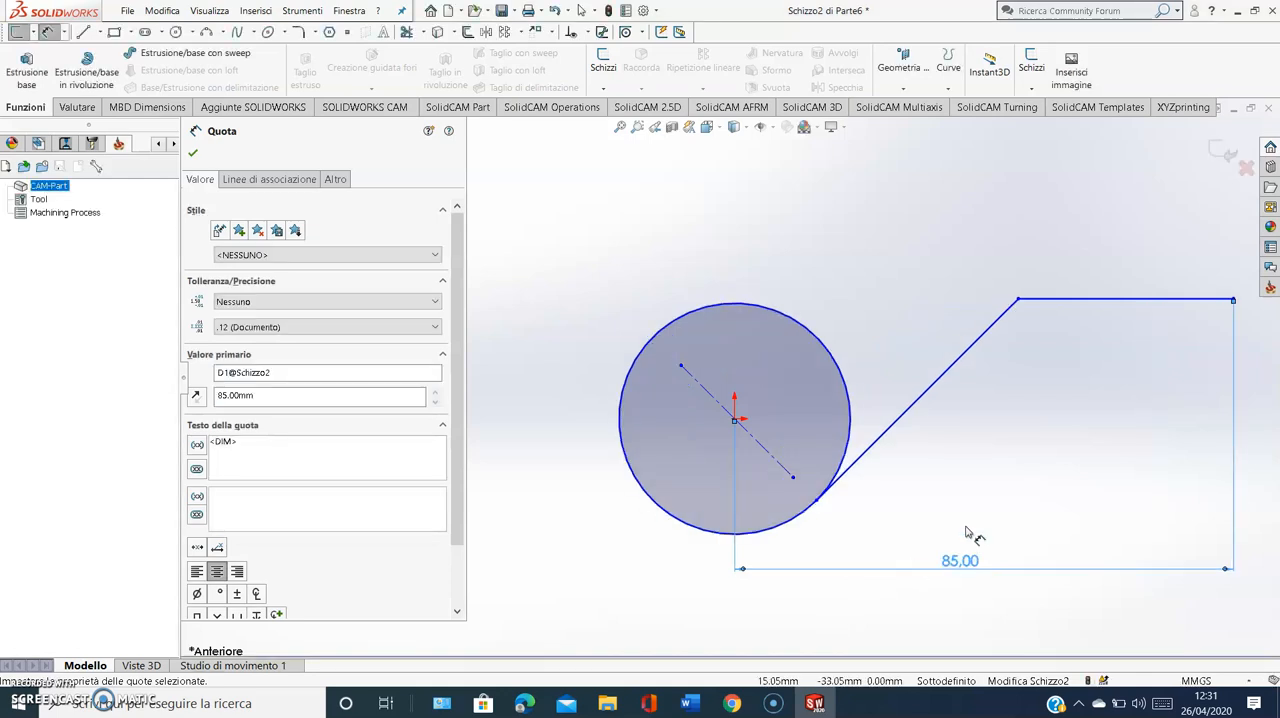
Dimension the angle between the slanted tangent line and the horizontal line as 125°
left_click(1014, 310)
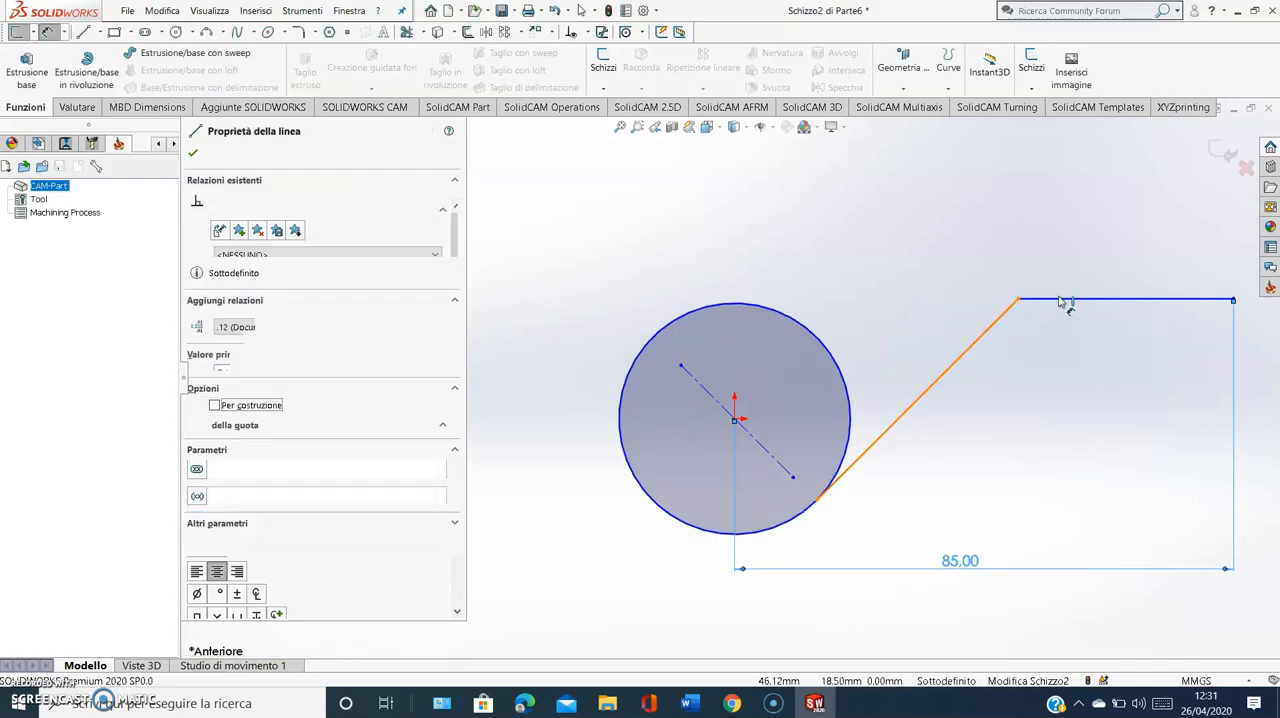
left_click(1064, 302)
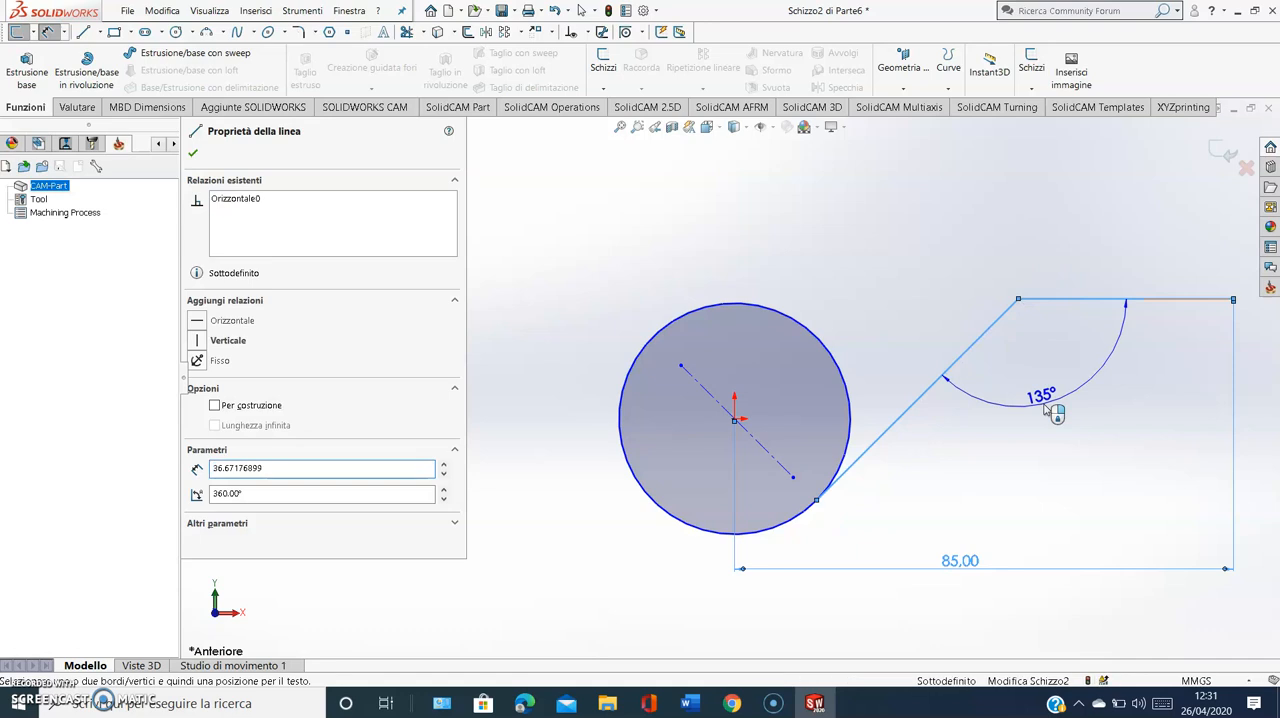
left_click(1057, 412)
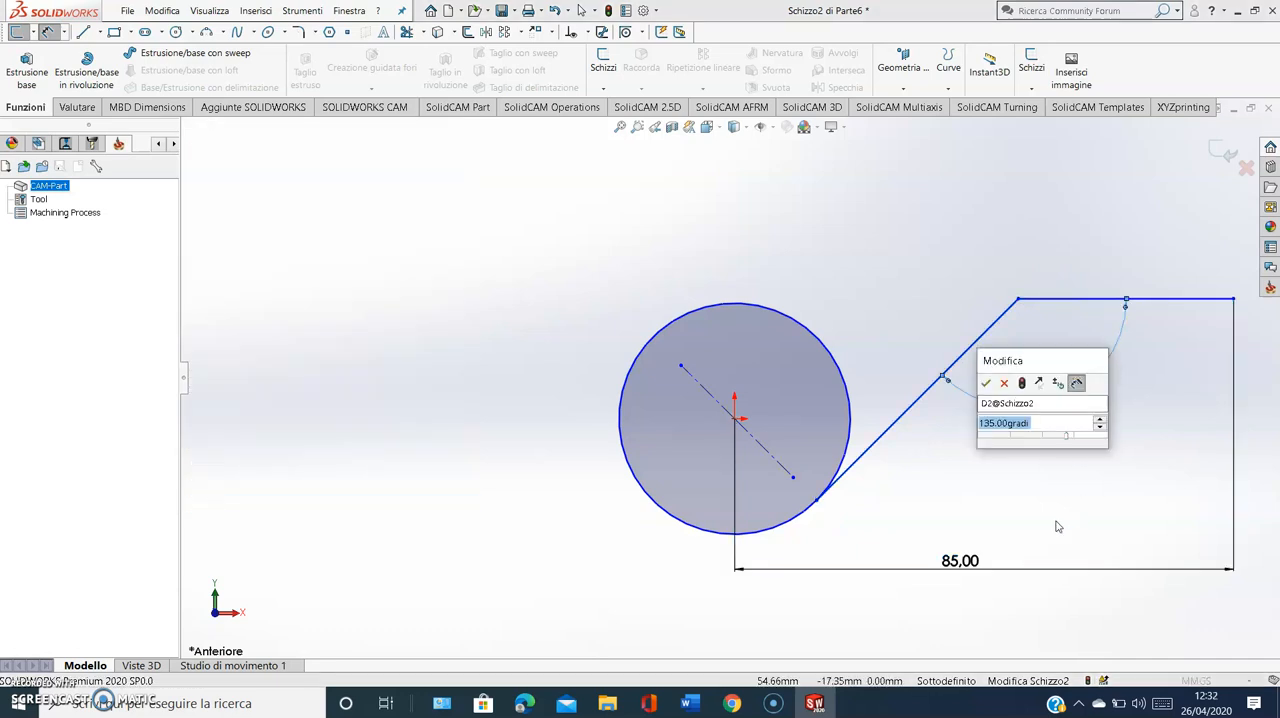
type("125")
key("Return")
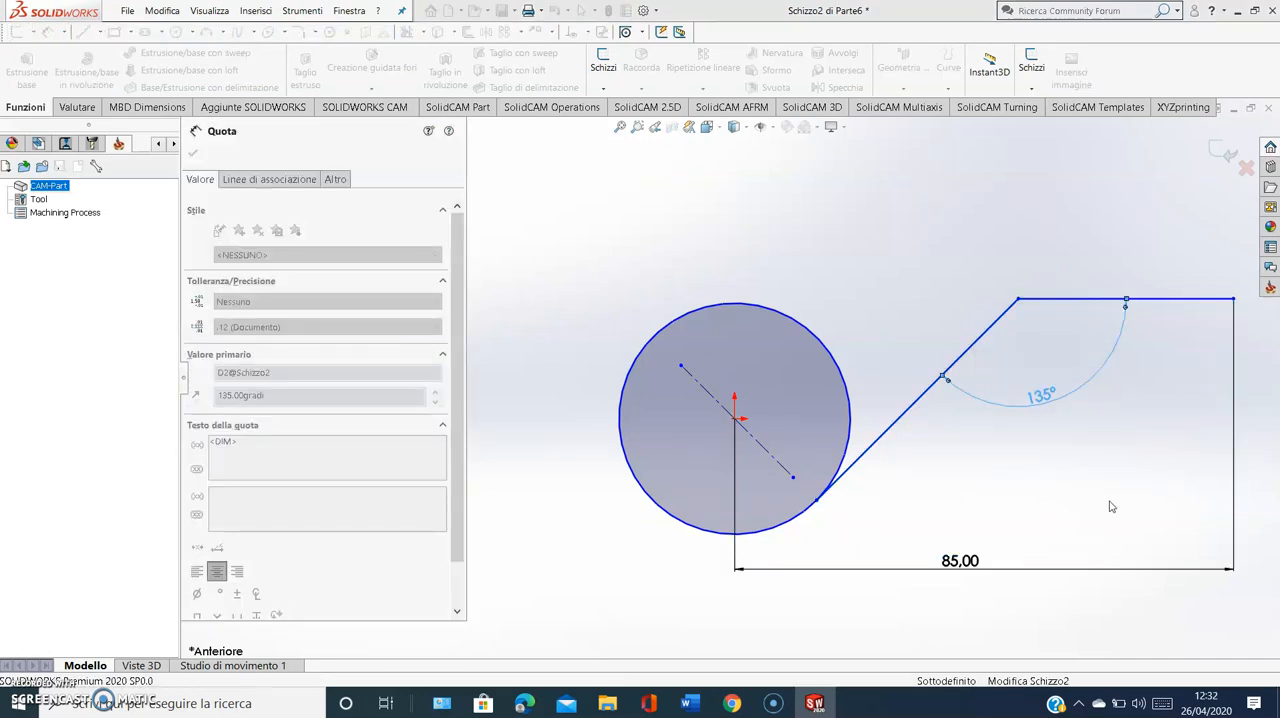
Dimension the circle's diameter as 20 mm
scroll(1108, 425, "up", 5)
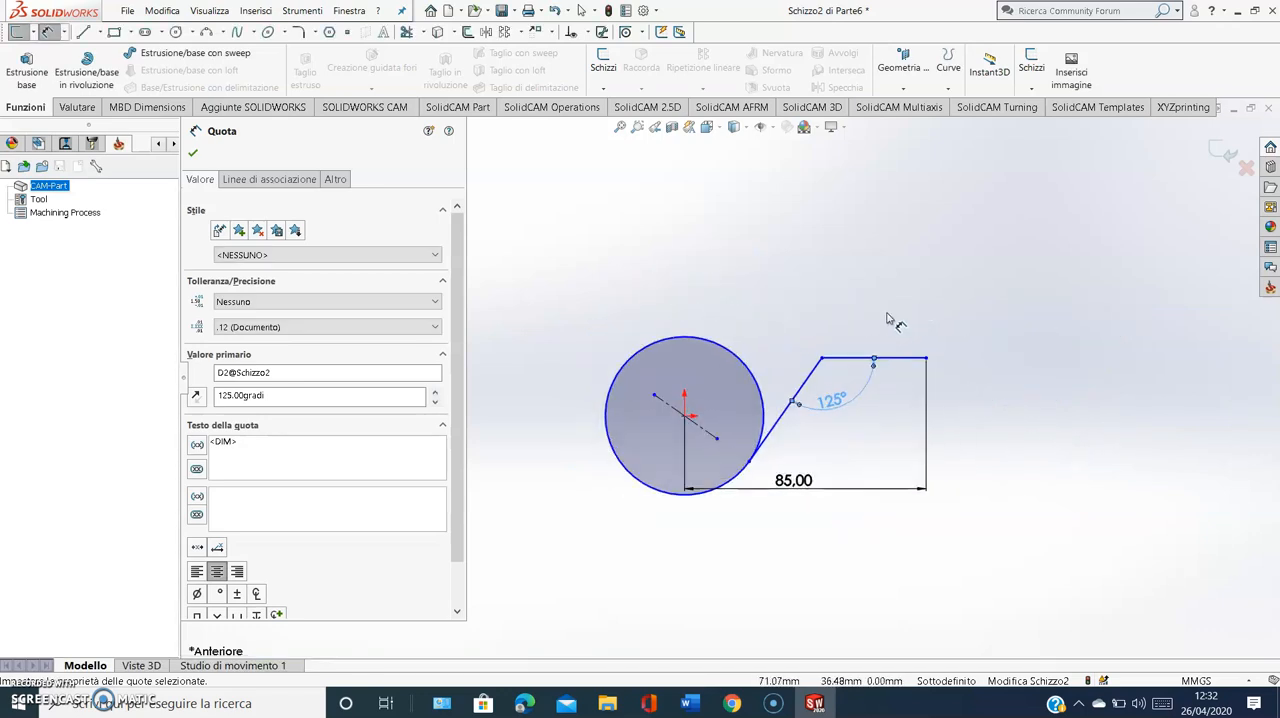
scroll(900, 316, "down", 2)
left_click(607, 536)
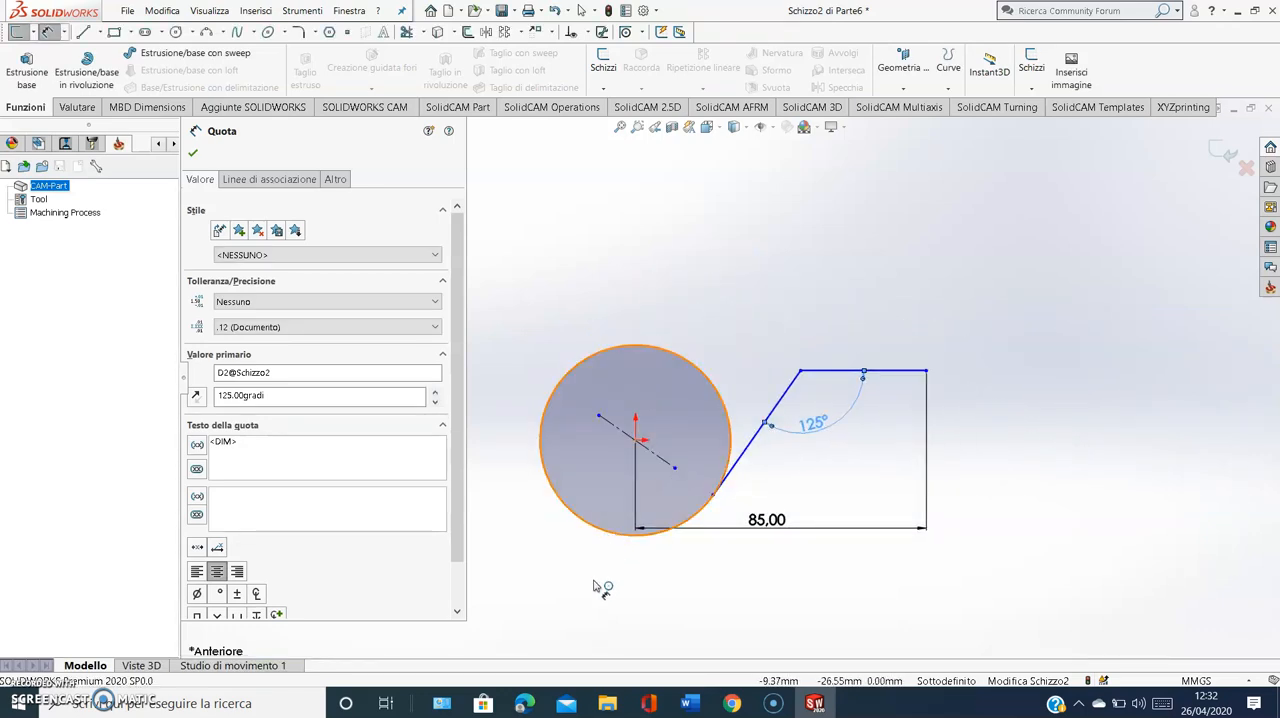
left_click(596, 598)
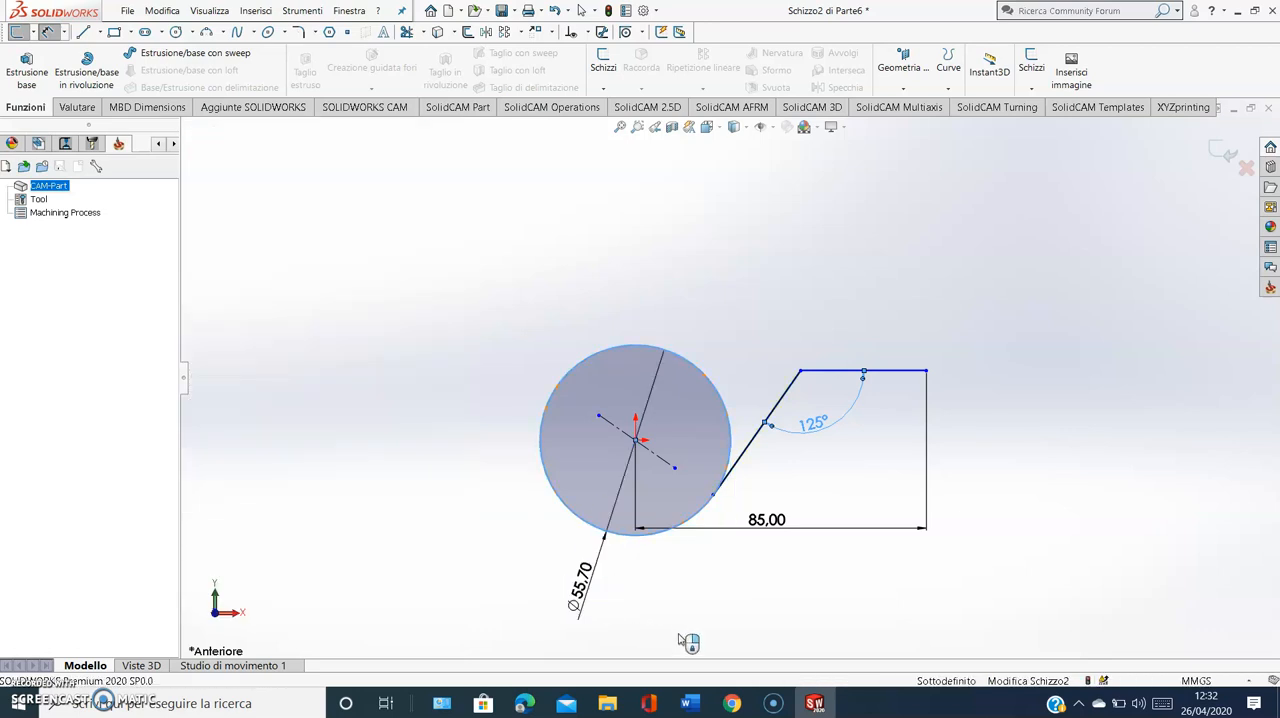
type("20")
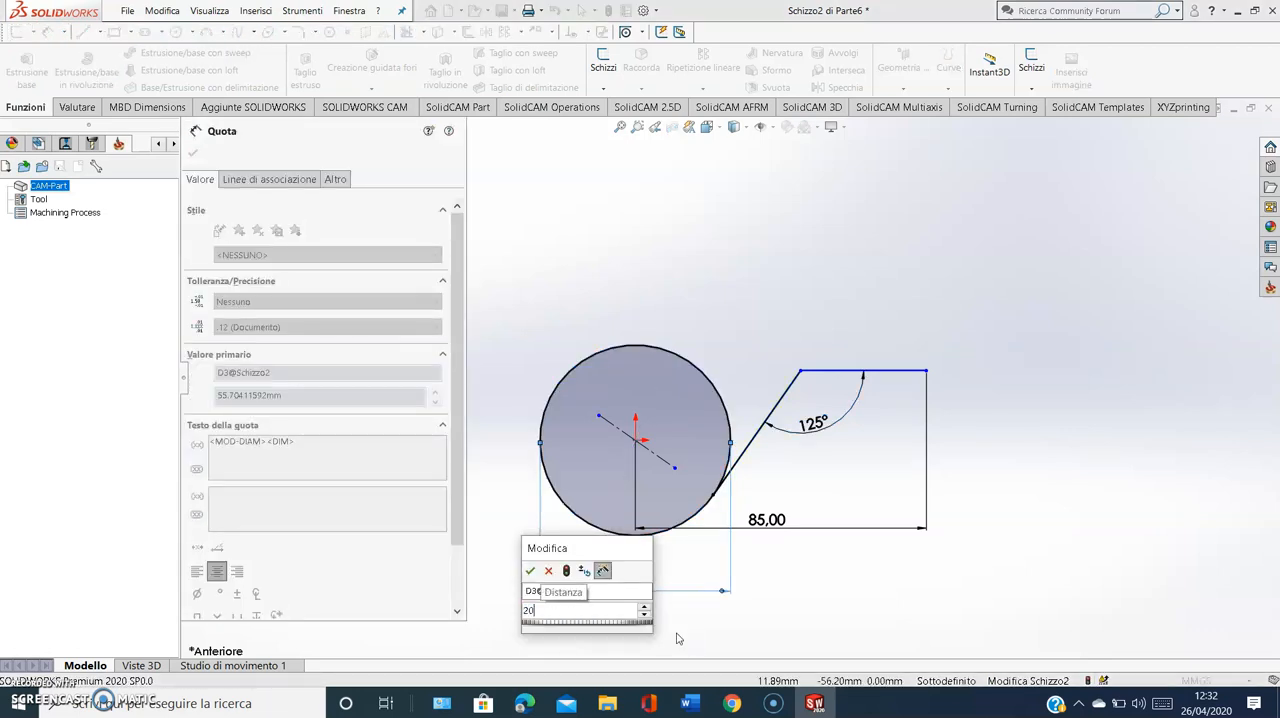
key("Return")
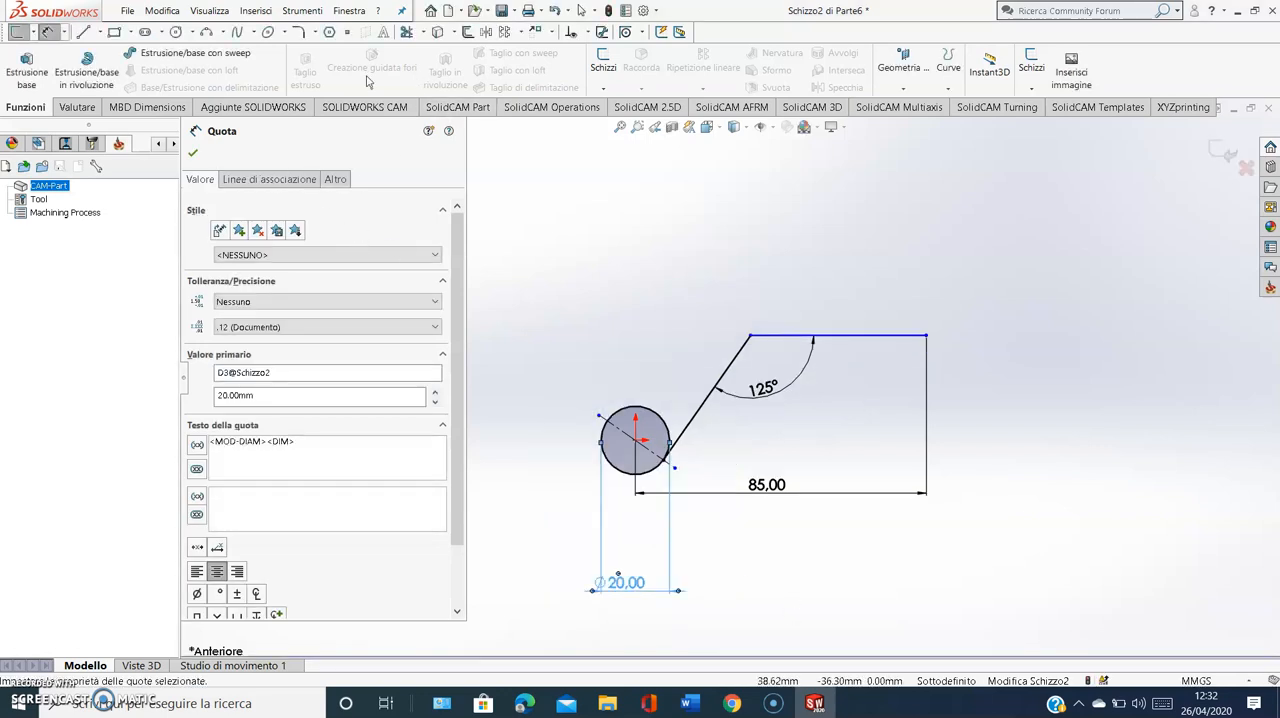
Draw a vertical line upward from the free end of the horizontal line and dimension its length as 20 mm
left_click(86, 32)
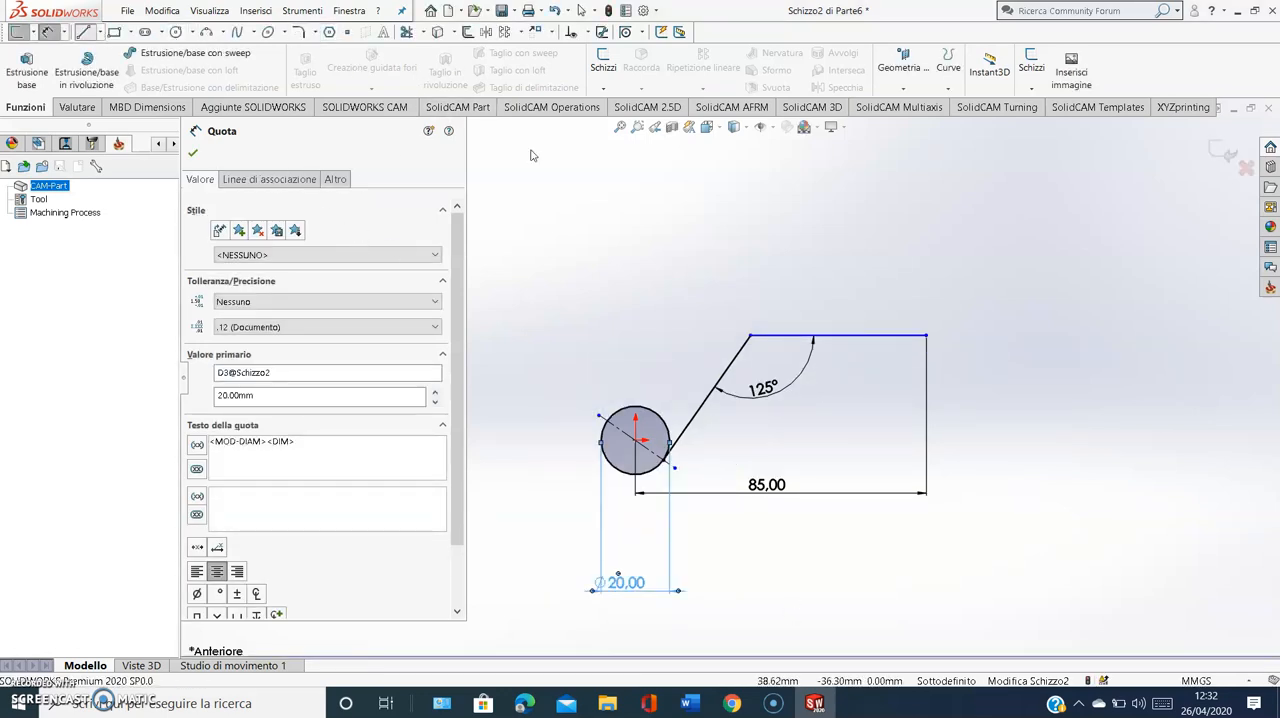
left_click(926, 335)
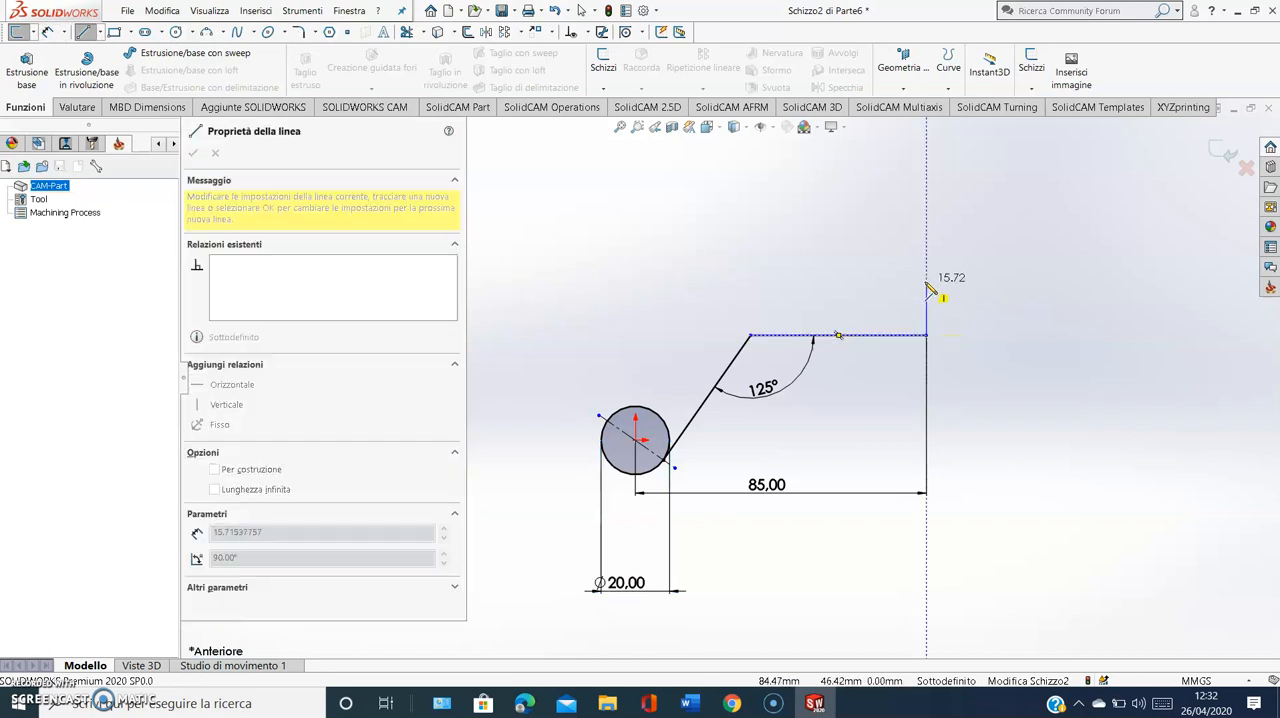
left_click(926, 273)
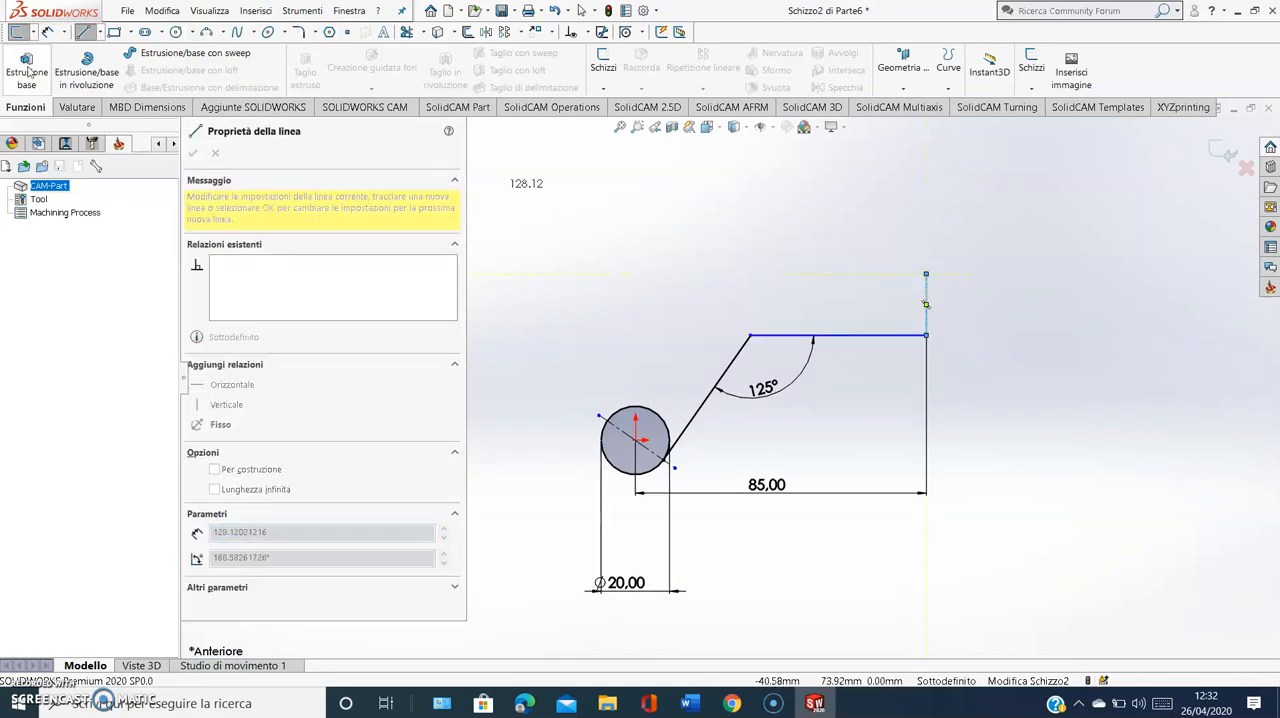
left_click(47, 32)
left_click(928, 295)
left_click(997, 299)
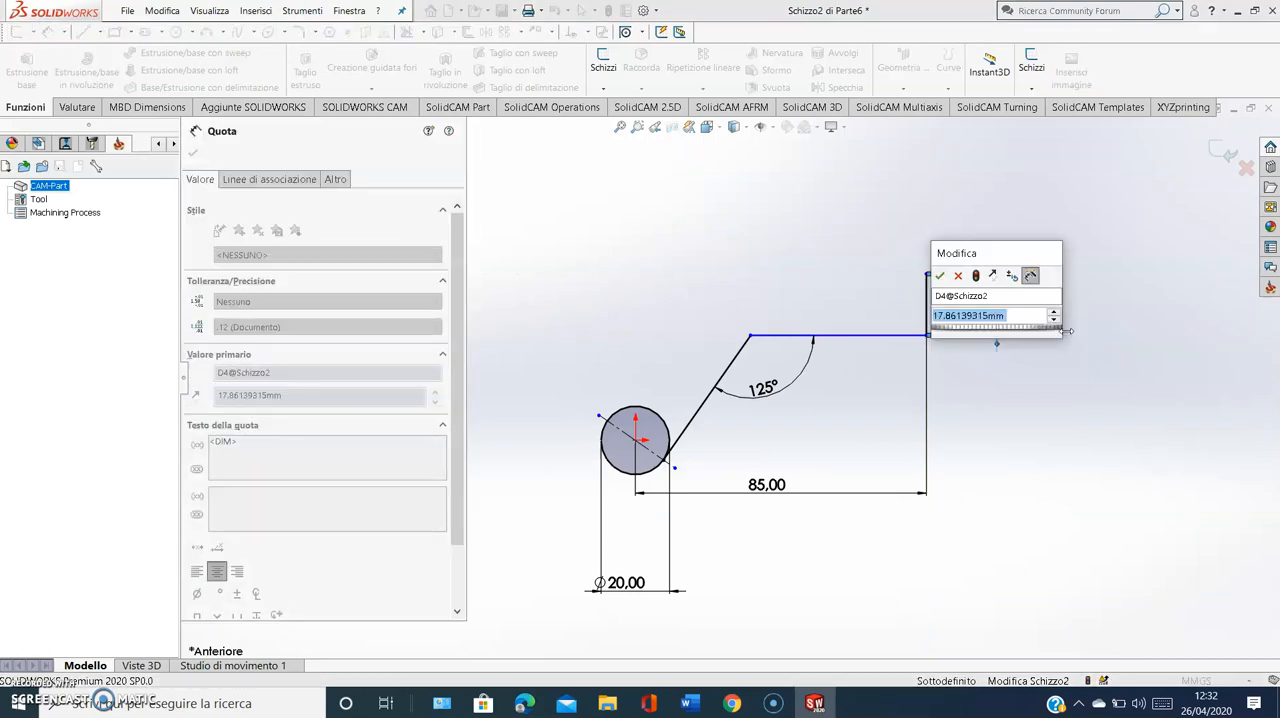
type("20")
key("Return")
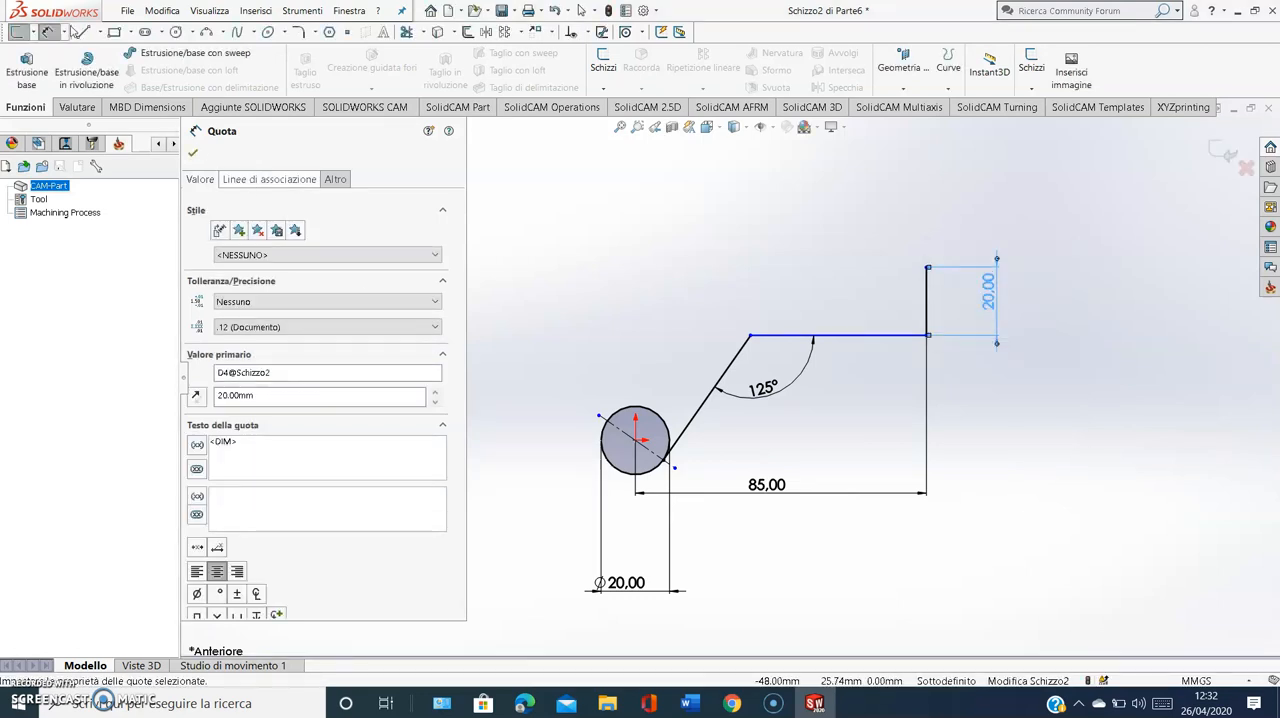
Draw a horizontal line leftward from the top of the 20 mm vertical line, ending slightly left of the lower line's corner
key("l")
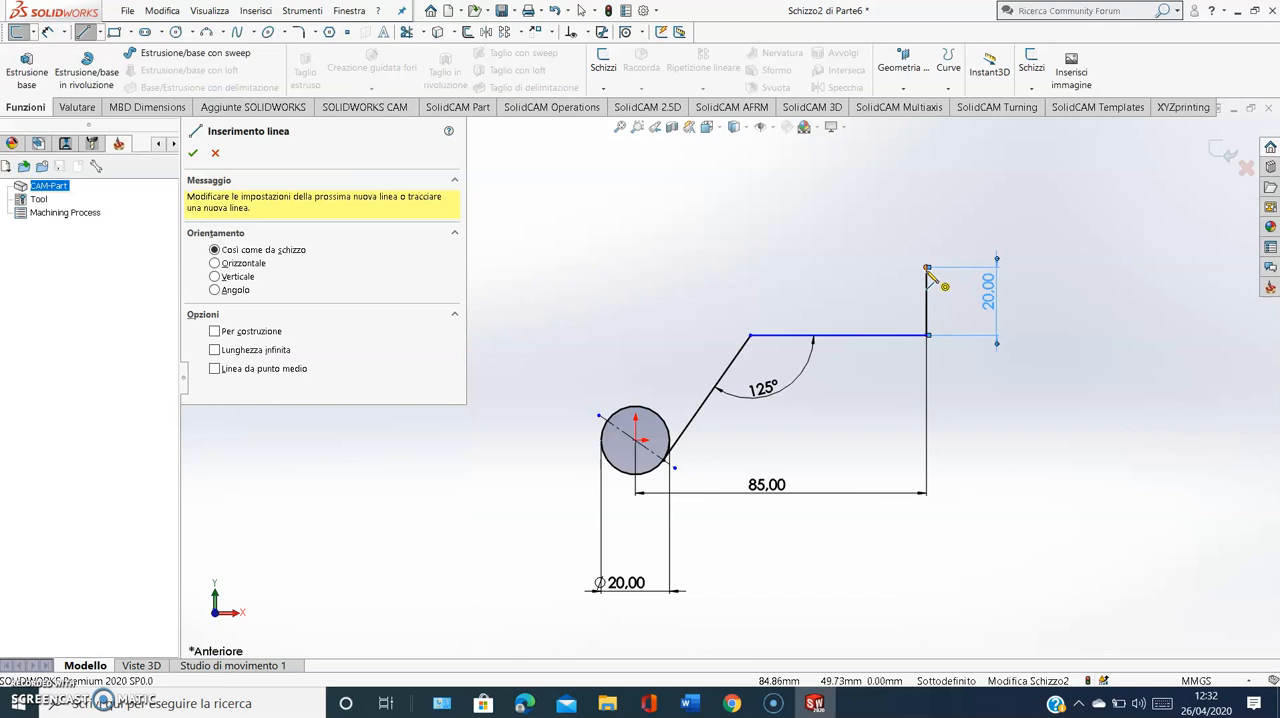
left_click(927, 268)
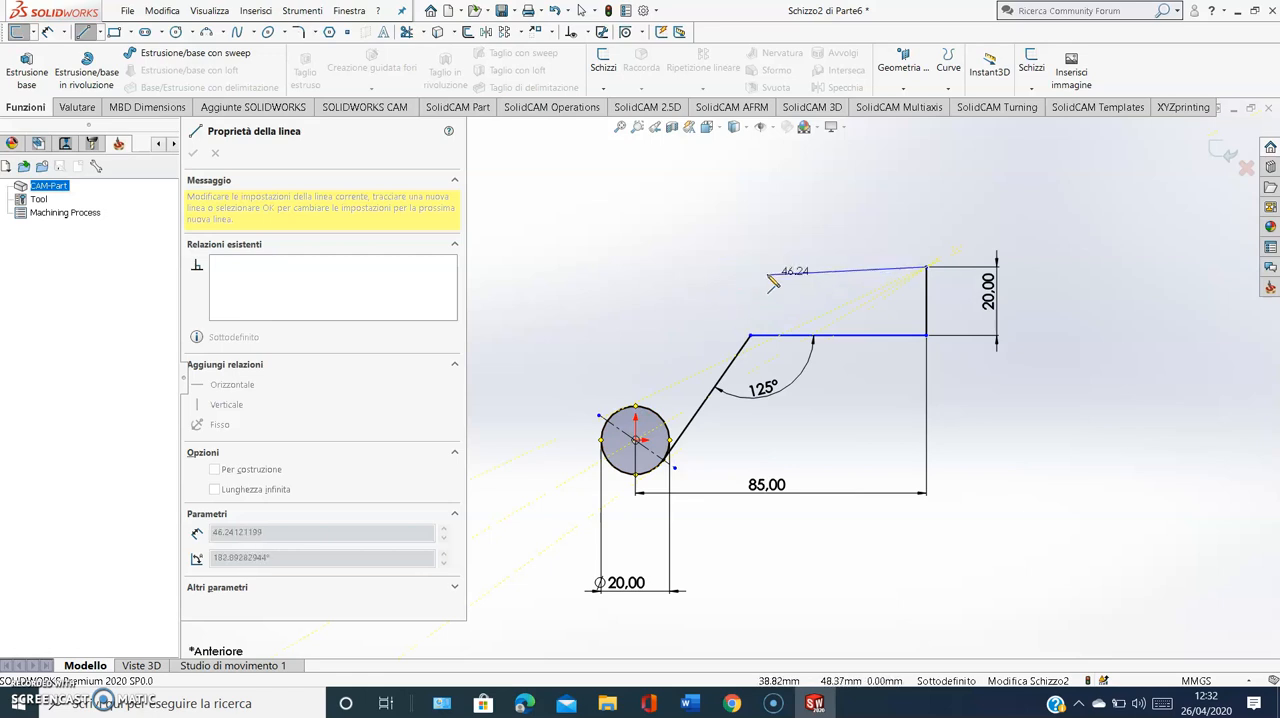
left_click(714, 267)
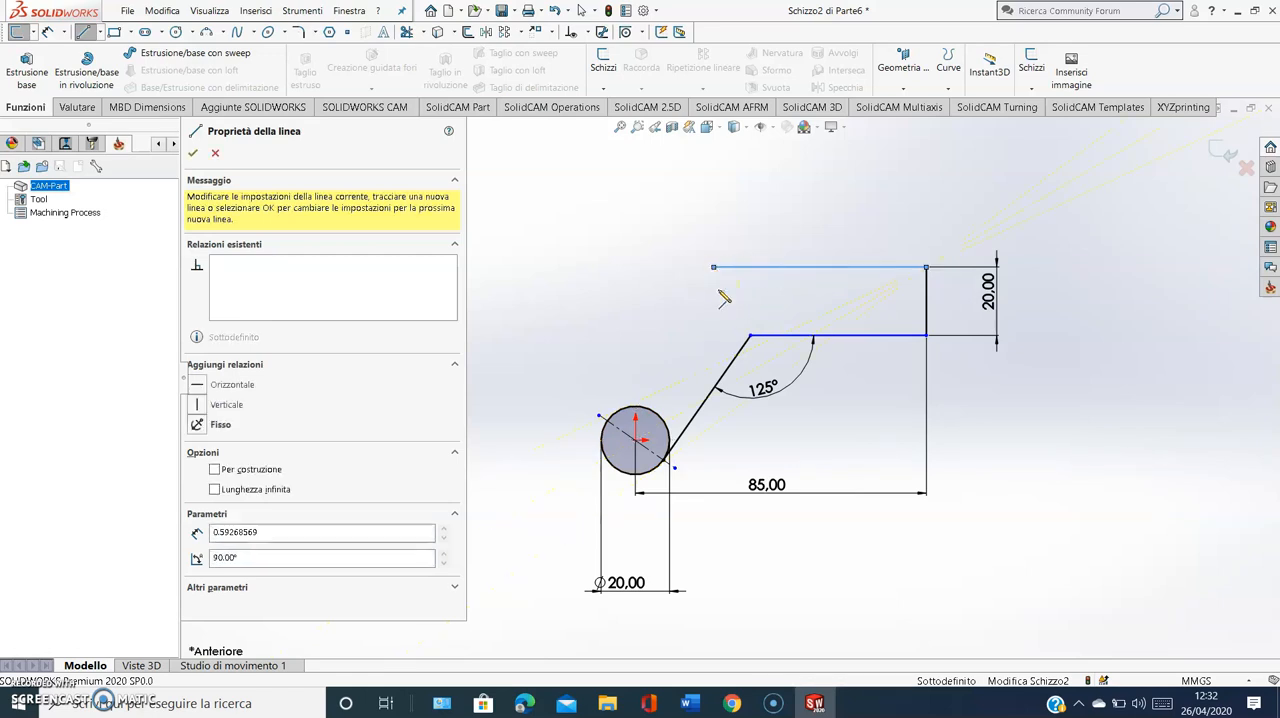
right_click(576, 358)
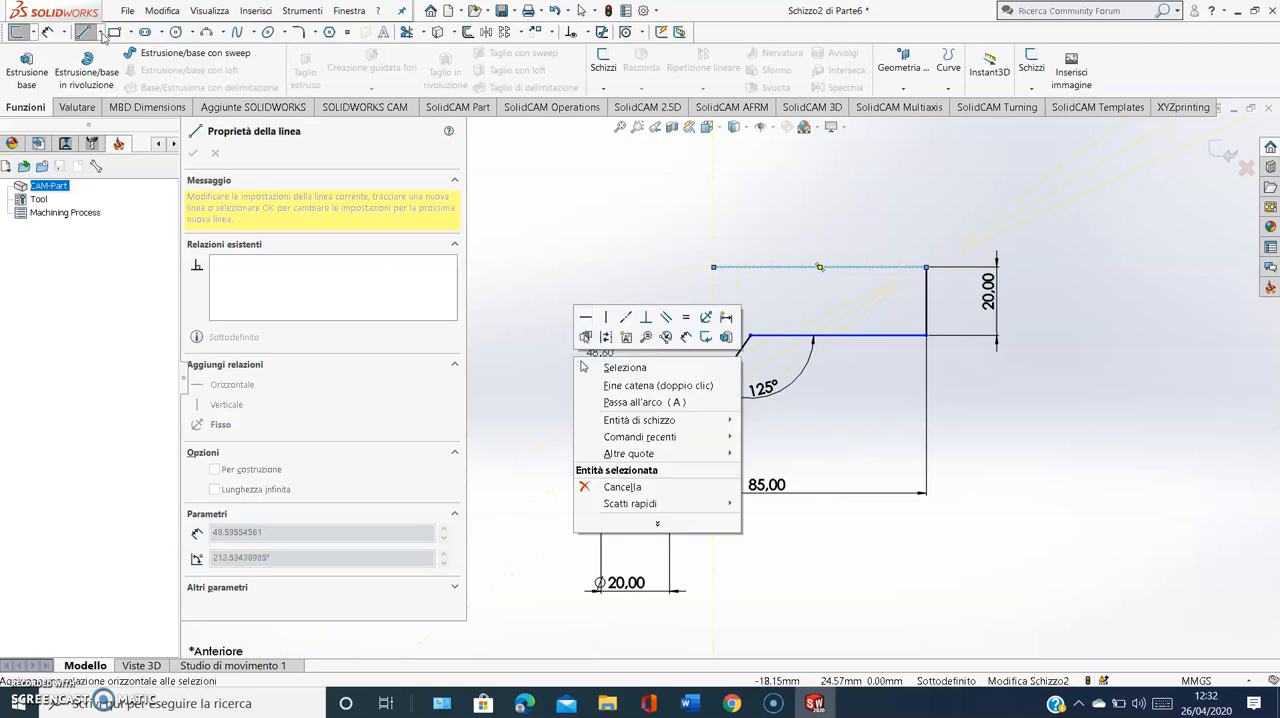
key("Escape")
key("Escape")
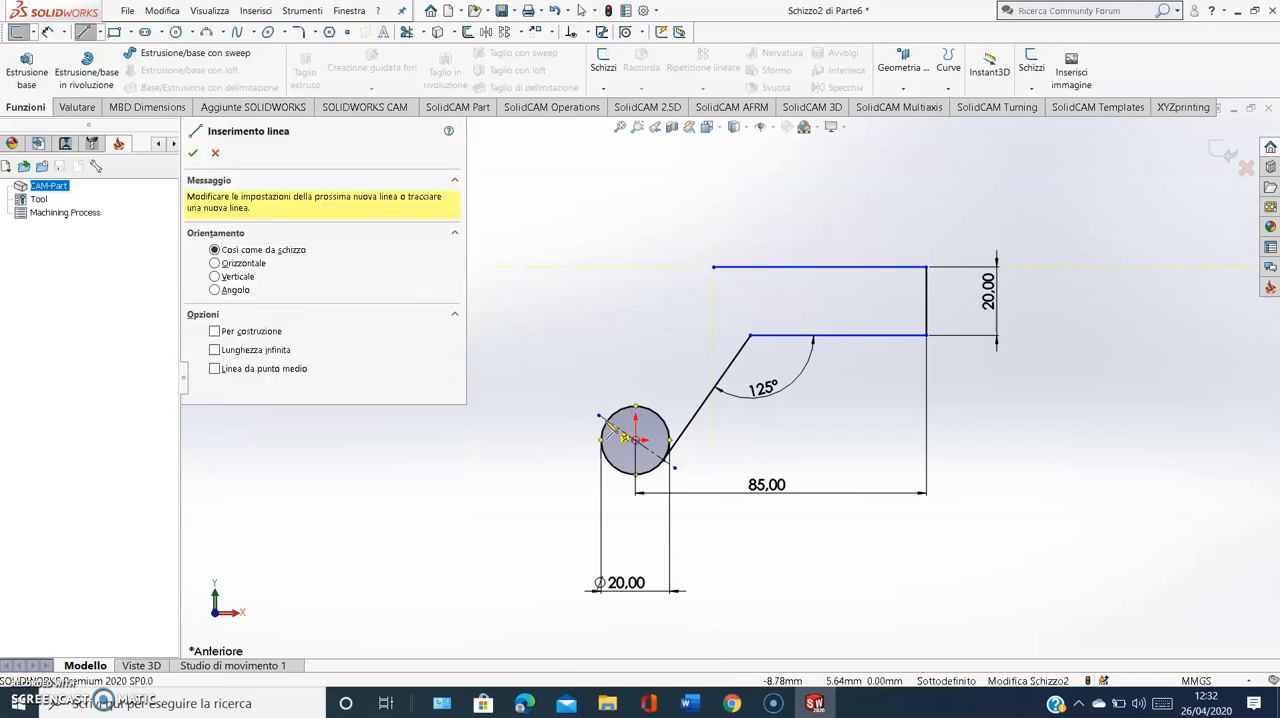
Draw a slanted line from the circle's upper-left intersection with the construction line, tangent to the circle, ending just beyond the top horizontal line
left_click(625, 437)
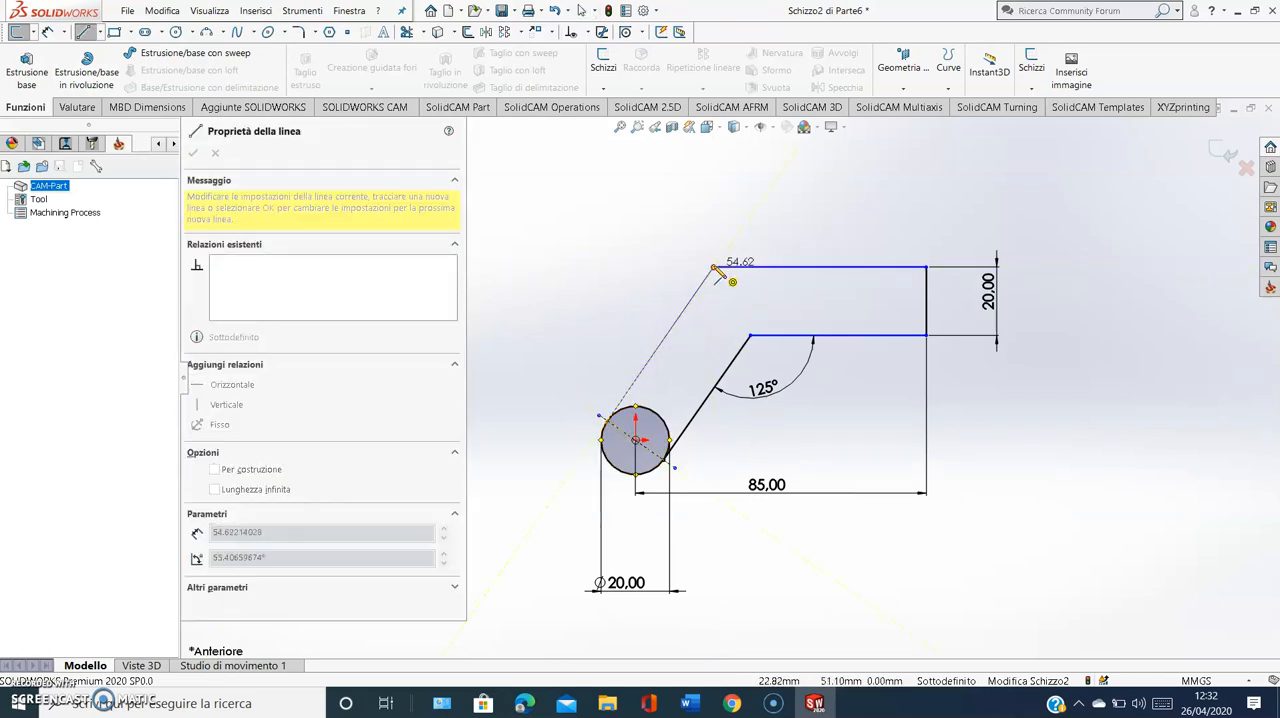
left_click(740, 240)
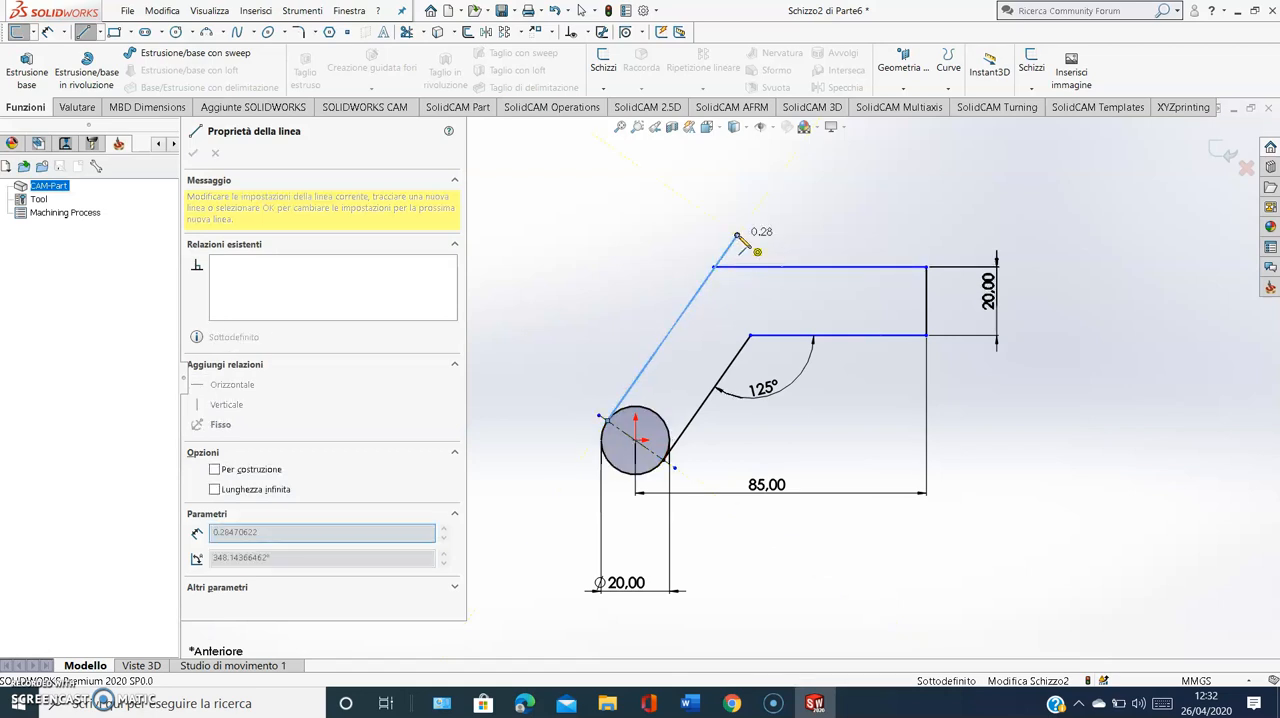
key("Escape")
Trim the overhanging line ends at the upper-left corner and the circle's arc inside the profile
scroll(727, 282, "down", 5)
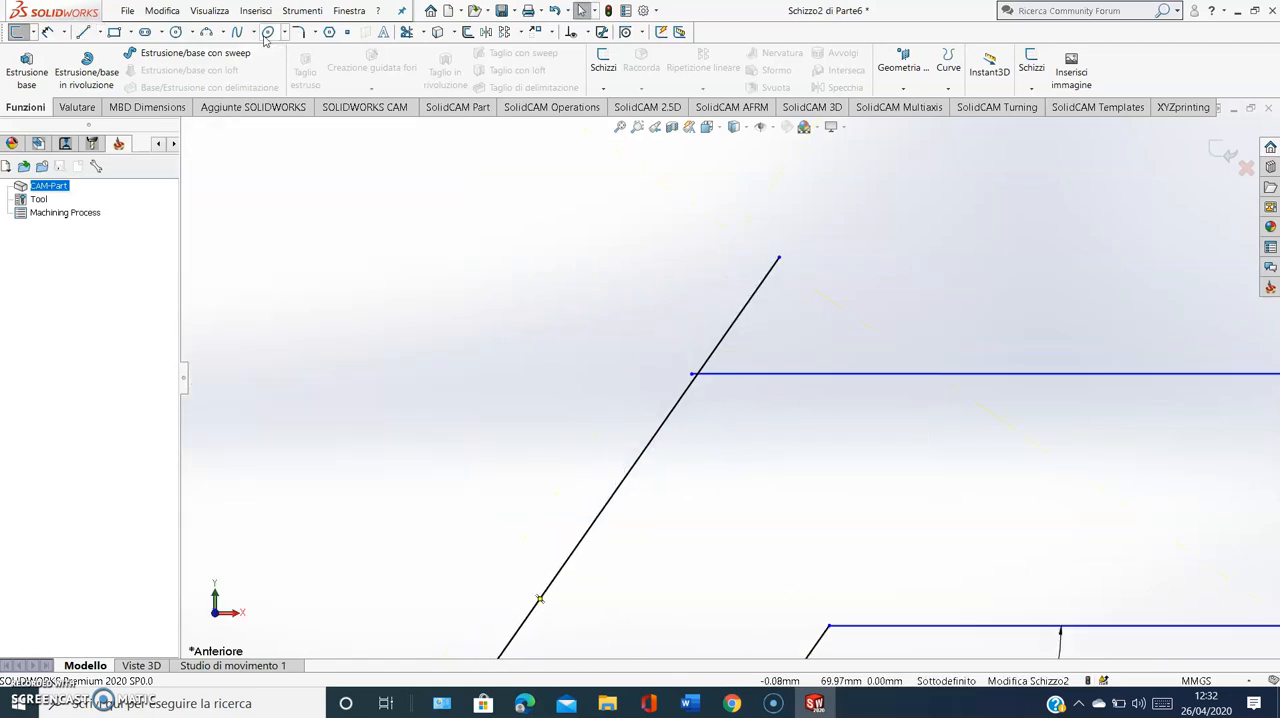
left_click(408, 33)
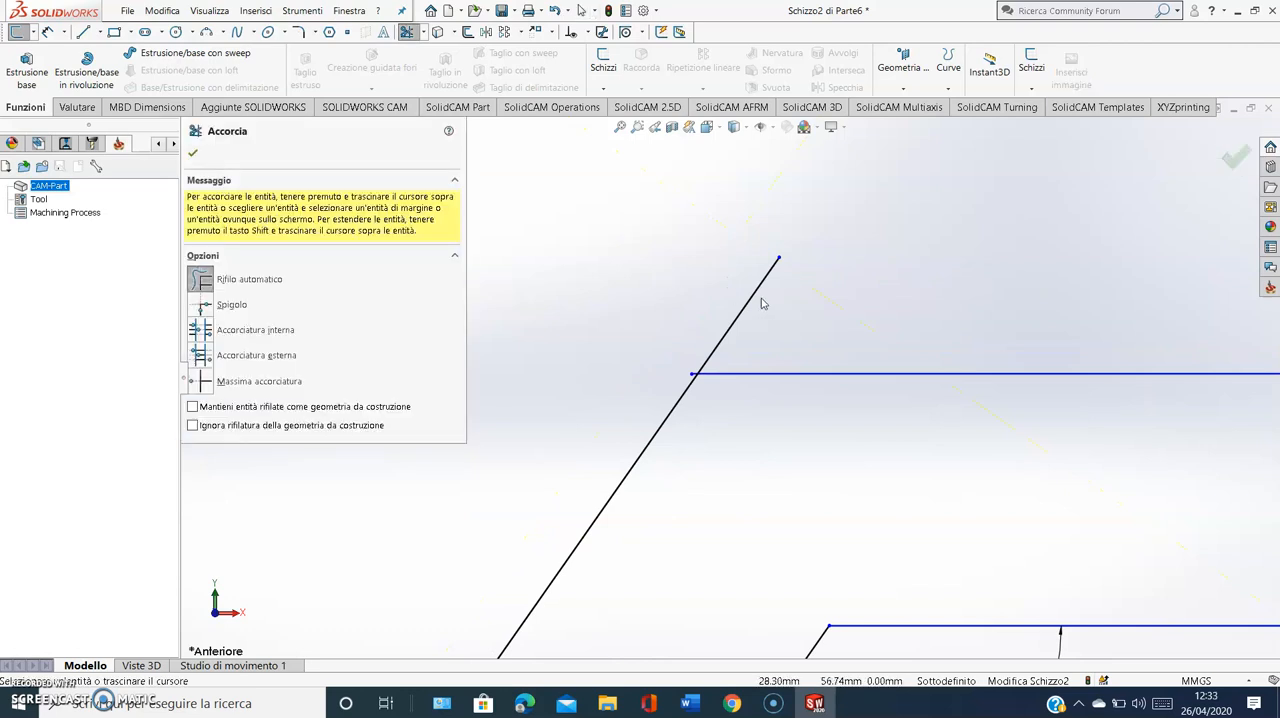
mouse_move(710, 306)
left_mouse_down()
mouse_move(781, 337)
mouse_move(733, 324)
left_mouse_up()
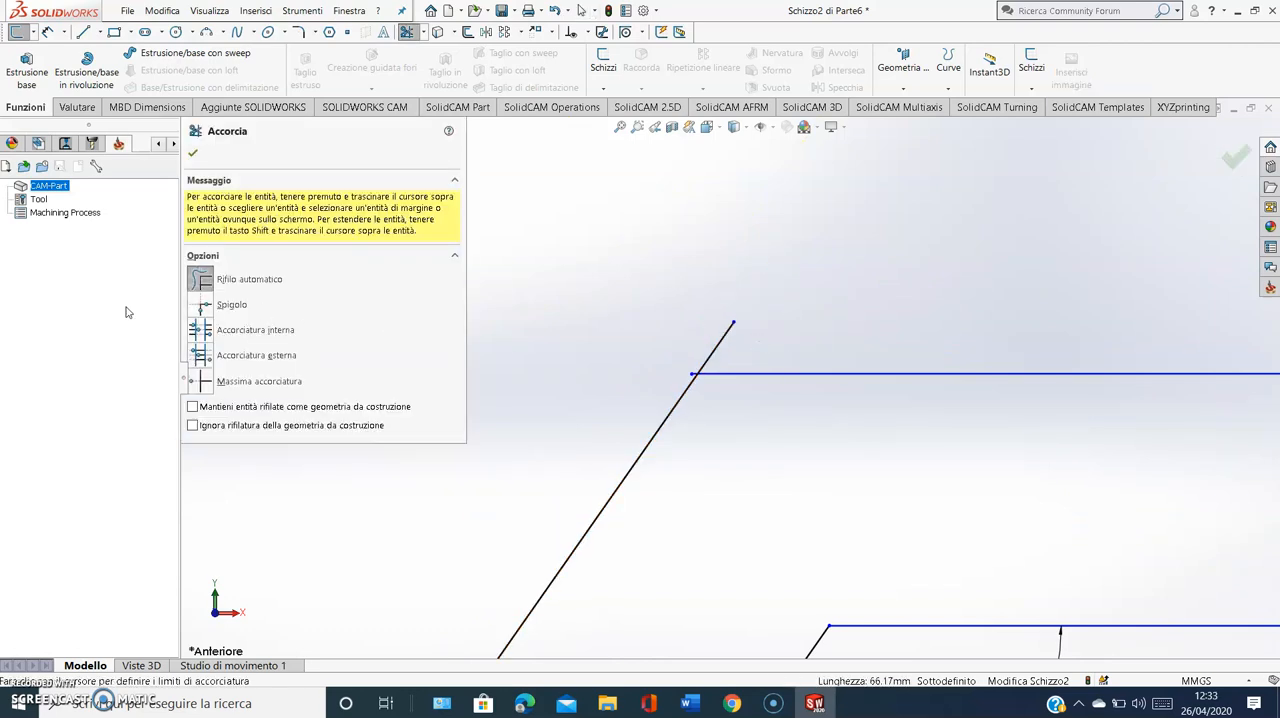
left_click(199, 281)
scroll(755, 305, "down", 3)
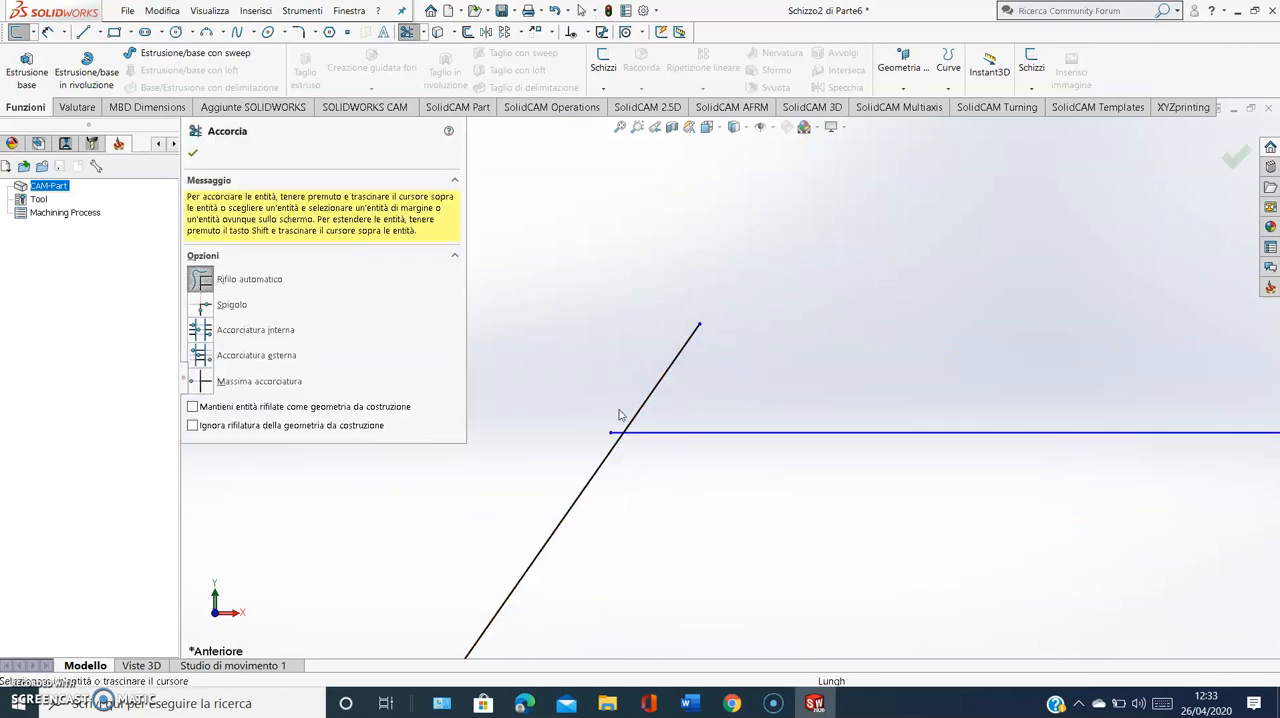
scroll(737, 403, "up", 5)
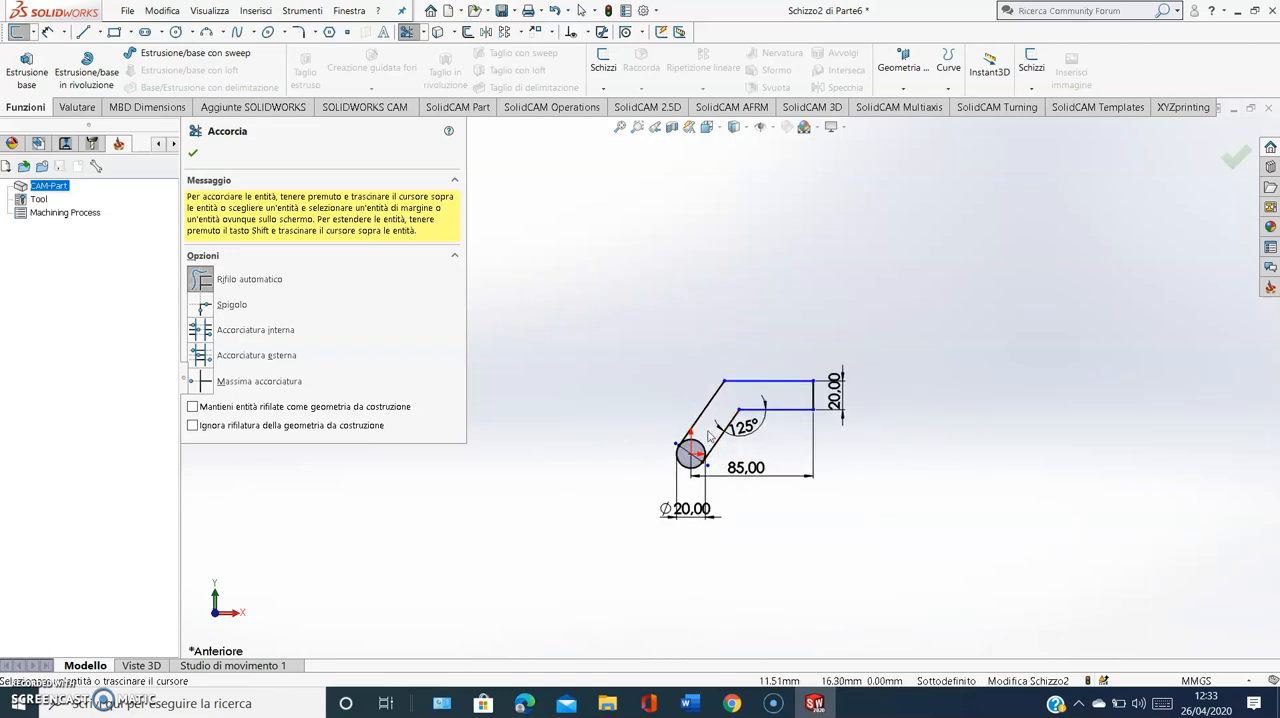
left_click_drag(683, 452, 690, 450)
key("Escape")
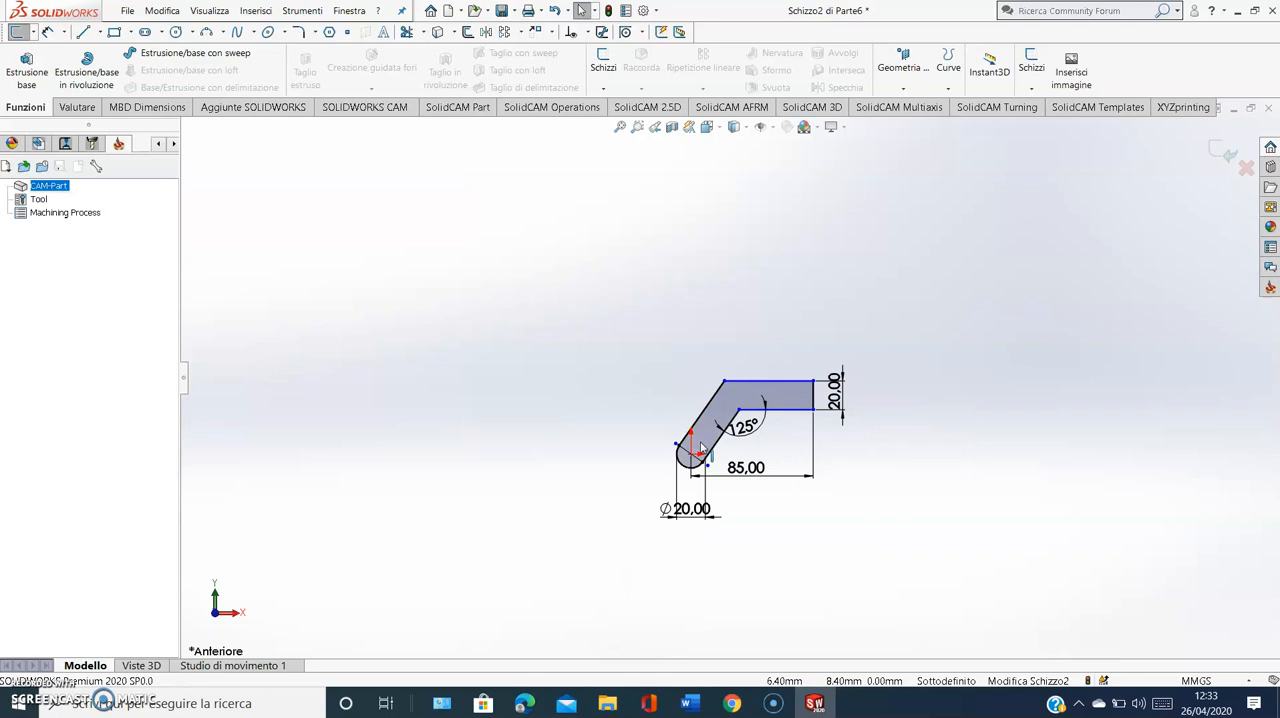
Fully define the sketch automatically, calculating relations and dimensions for all entities in it
left_click(589, 32)
left_click(640, 84)
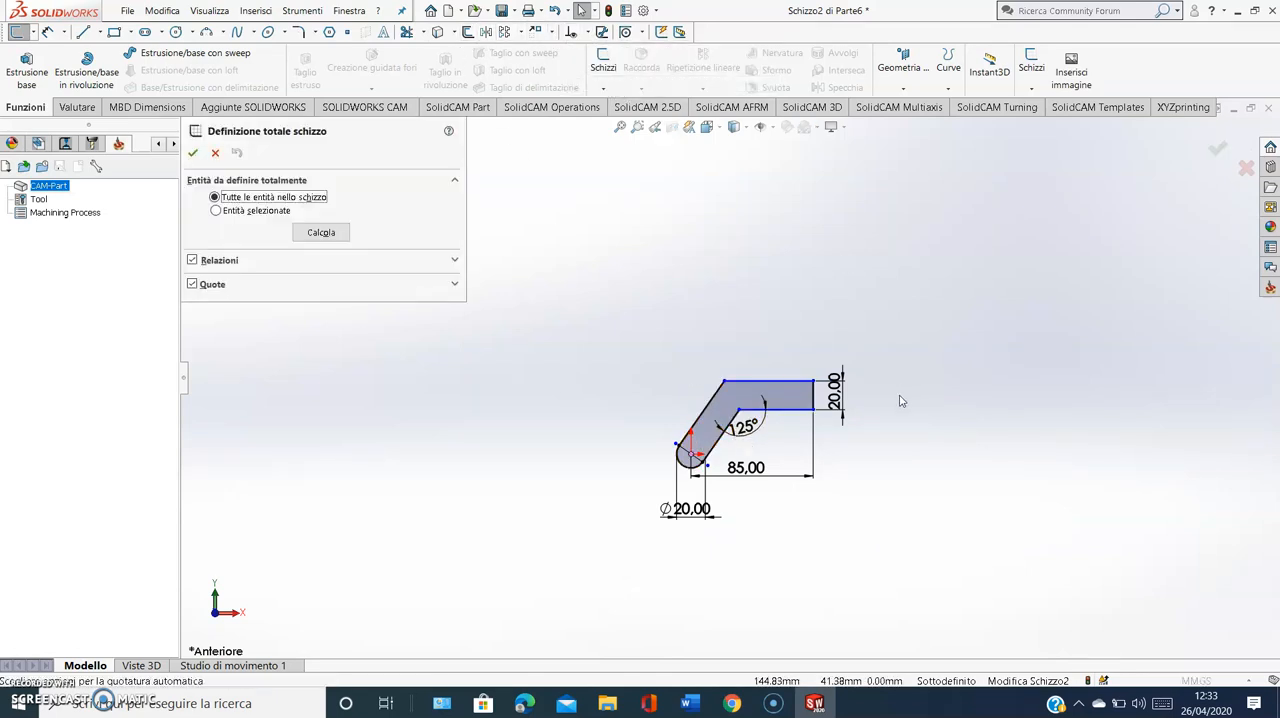
left_click(321, 232)
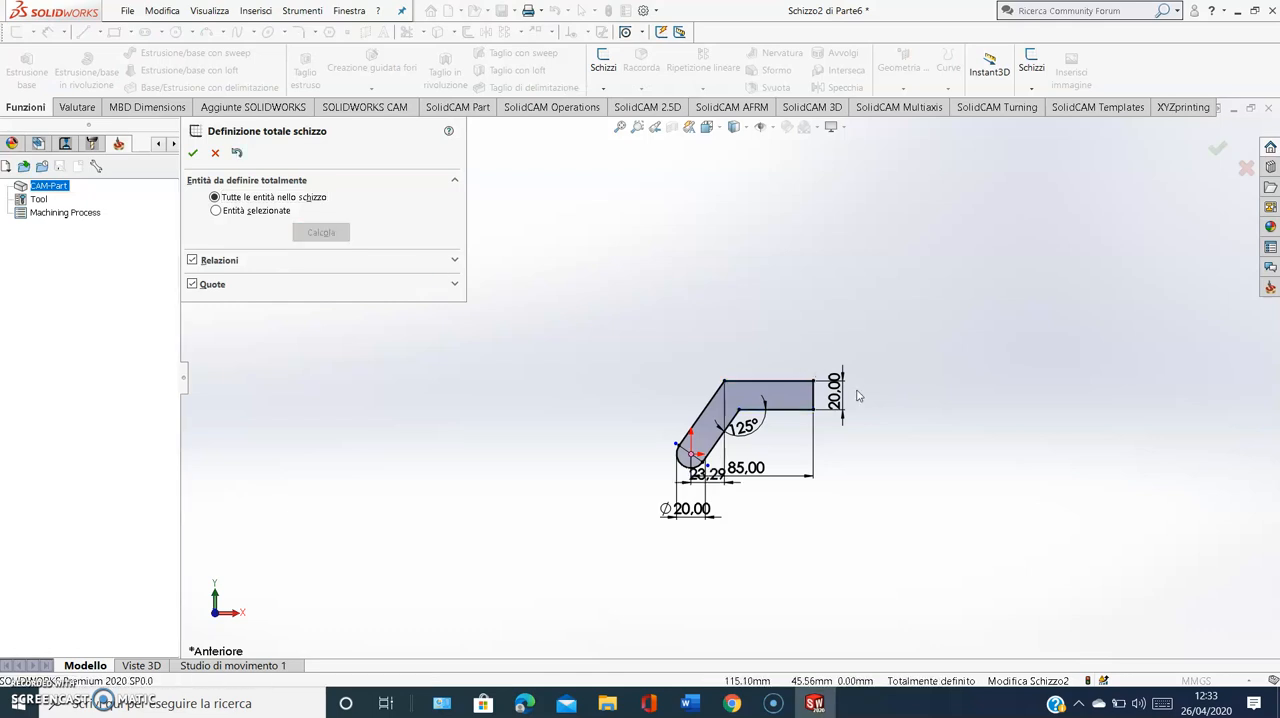
scroll(803, 435, "down", 5)
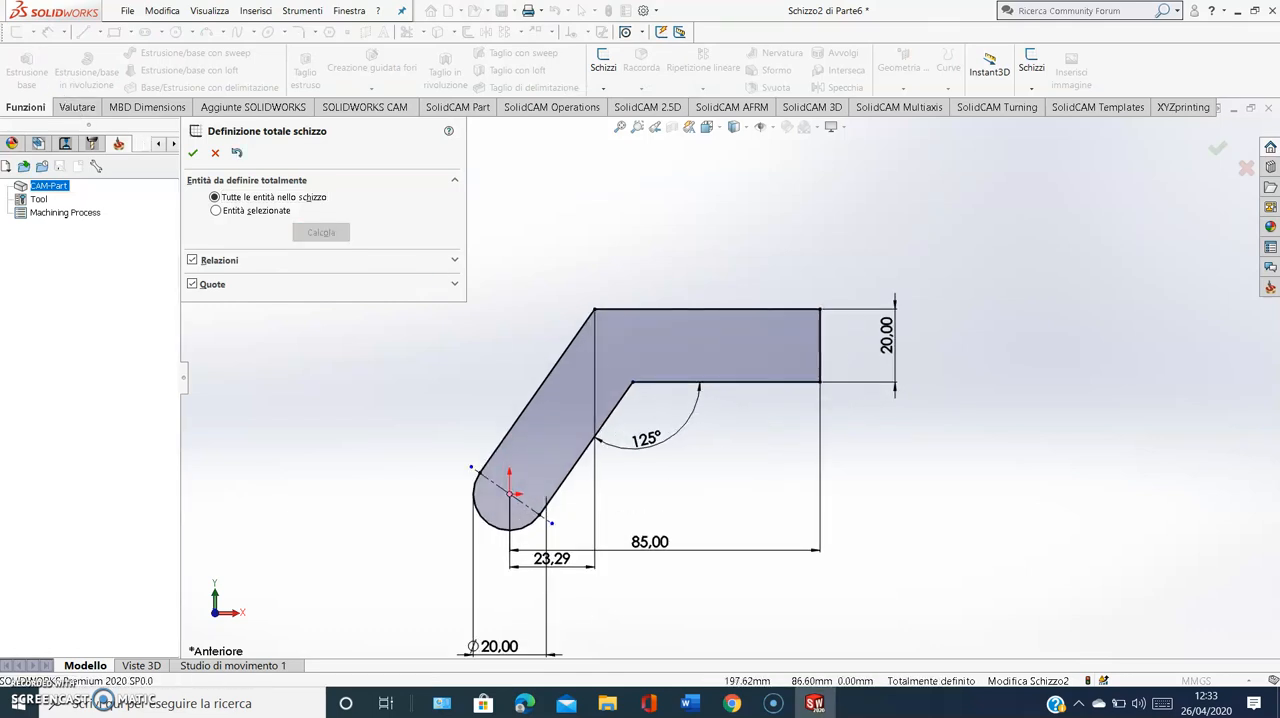
key("Return")
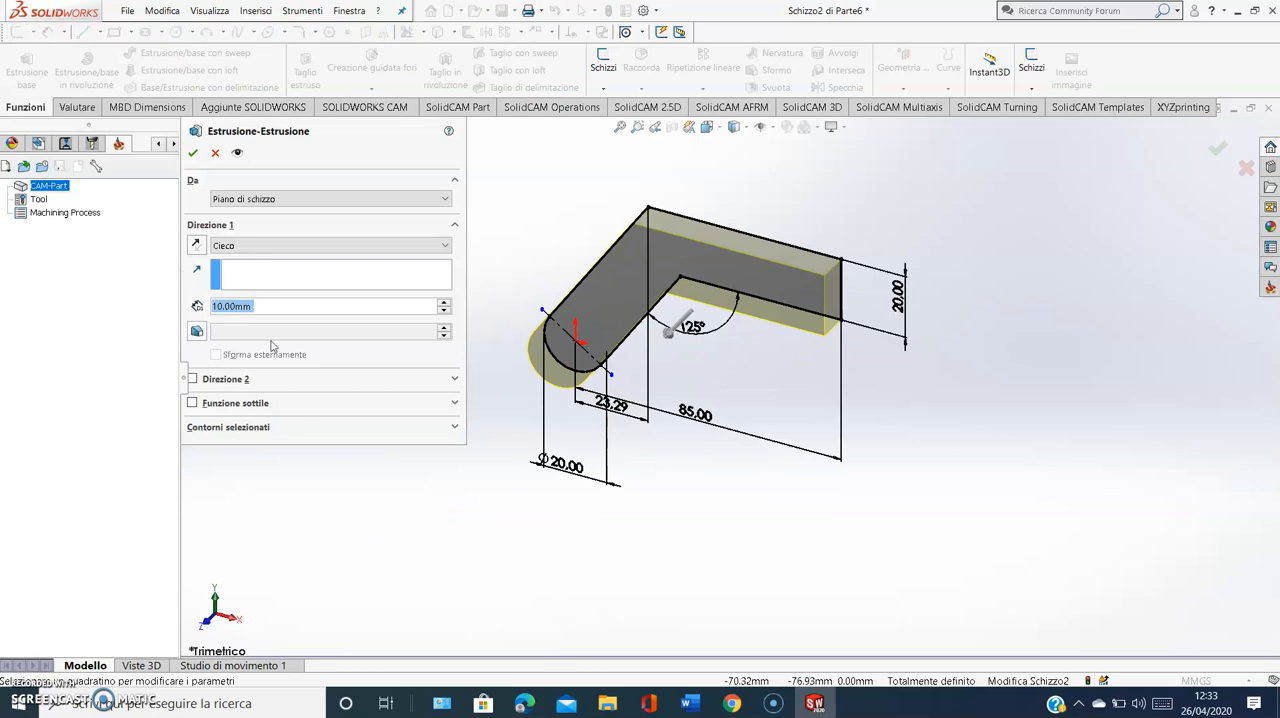
Check the extrusion depth in the Word exercise guide and extrude the bent-arm profile 10 mm as a blind extrusion
left_click(688, 703)
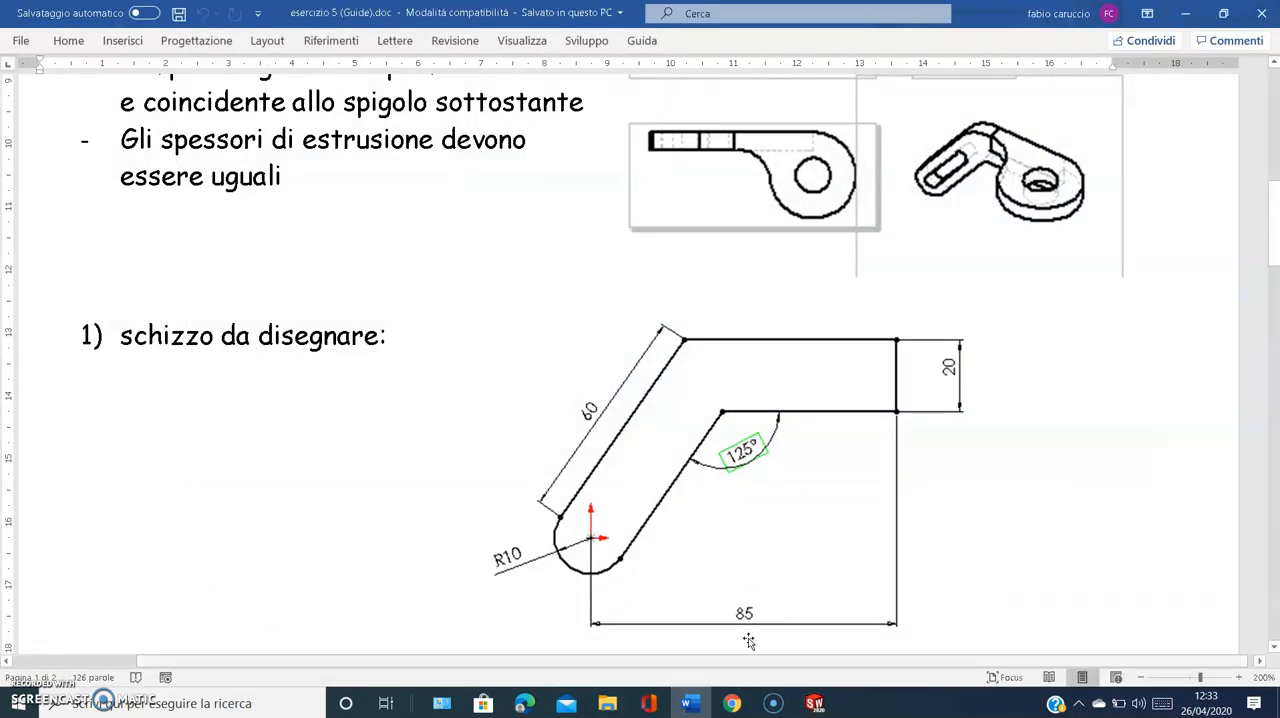
scroll(804, 556, "down", 10)
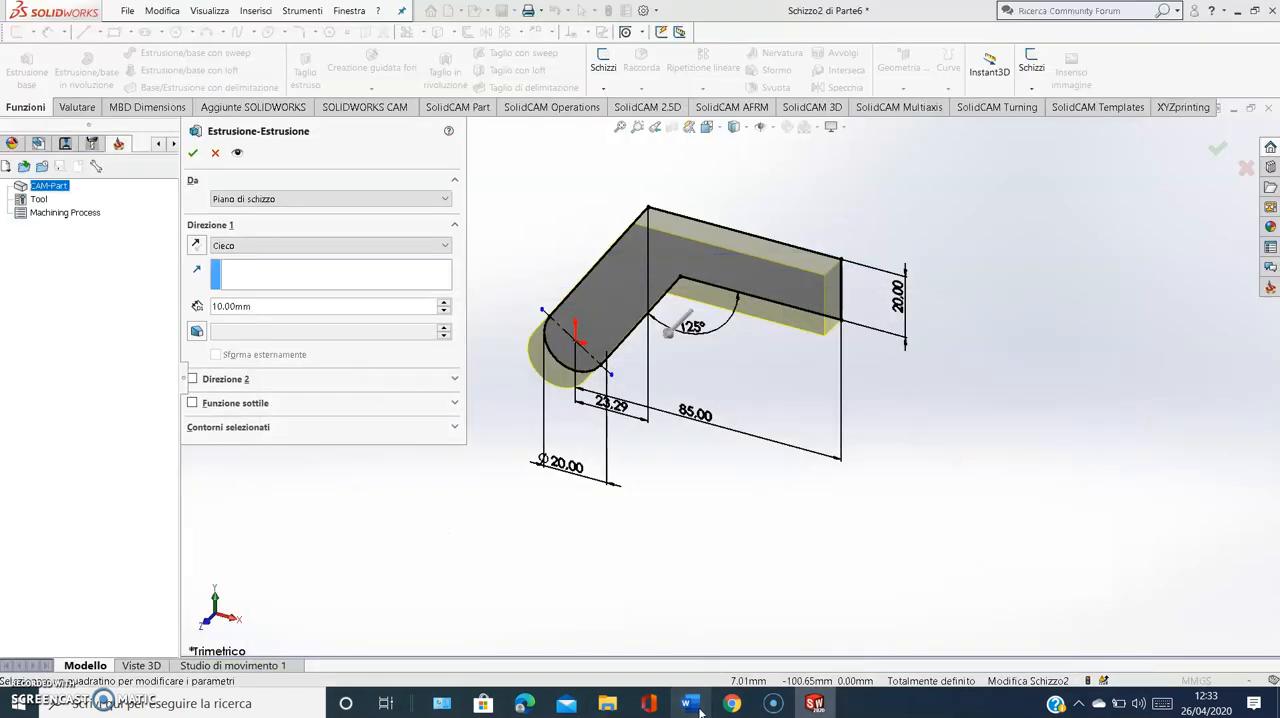
left_click(815, 703)
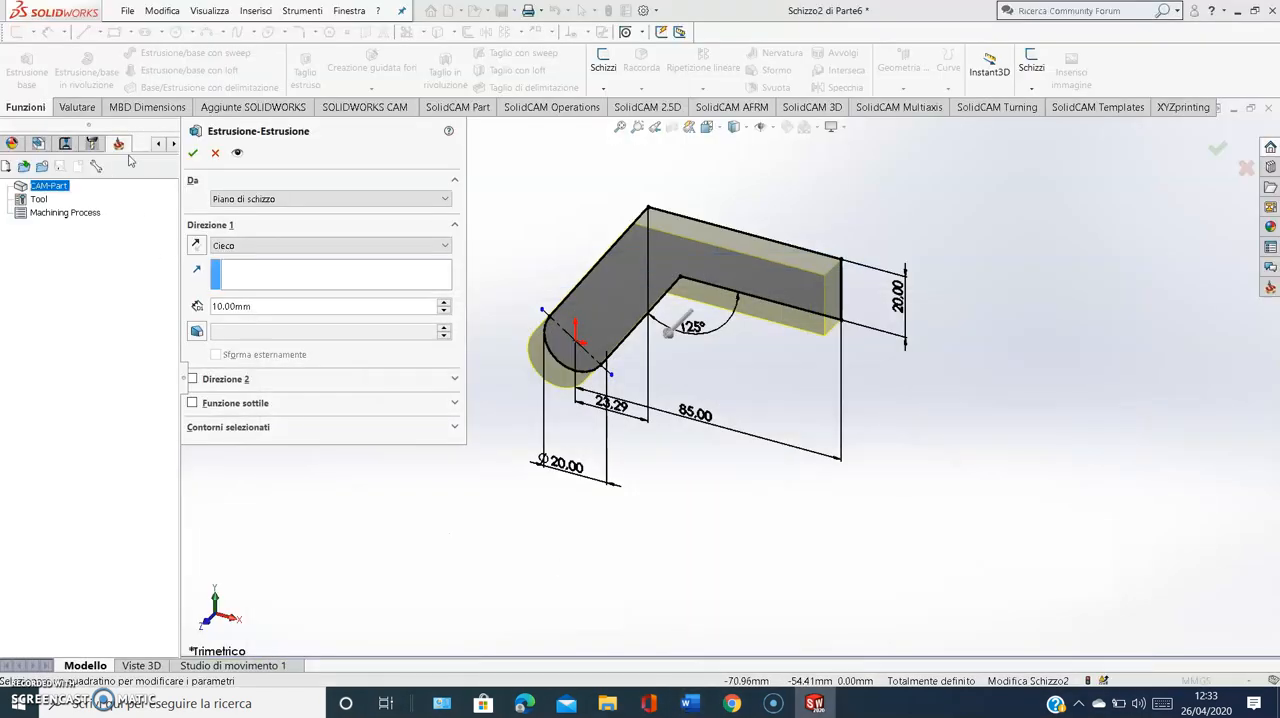
left_click(192, 152)
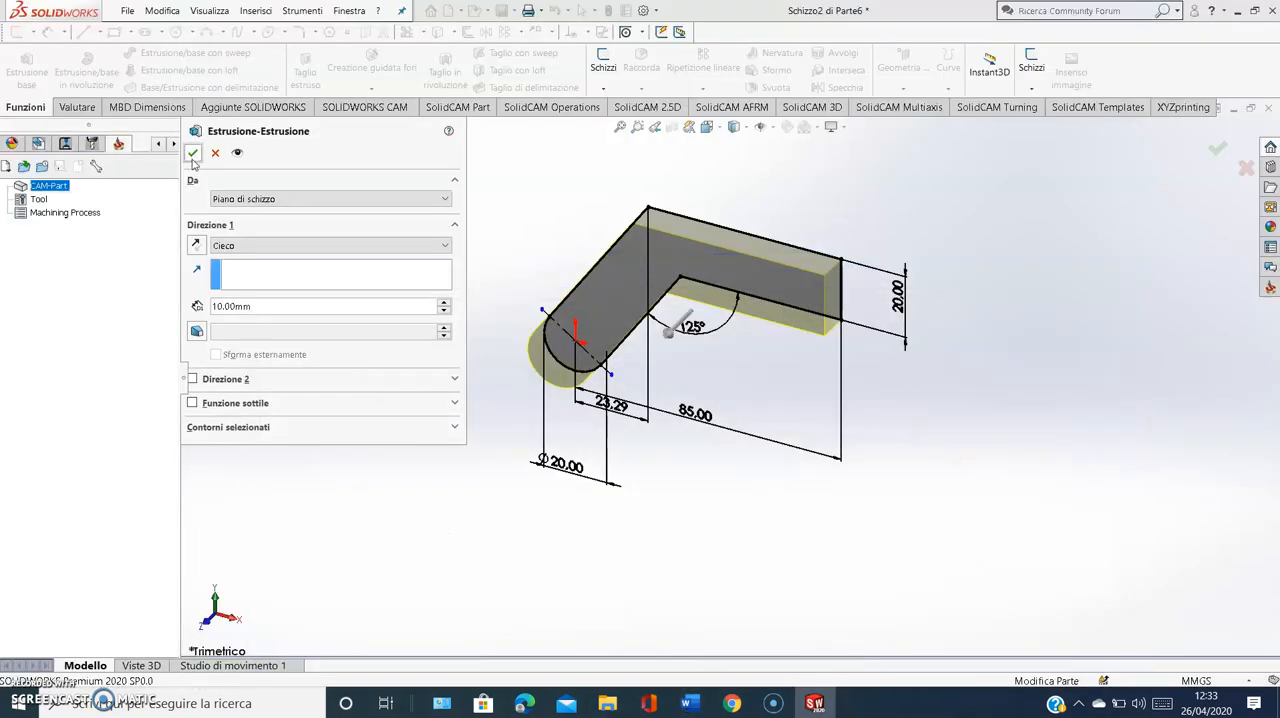
Sketch a circle of 25 mm radius on the arm's top face, centred in line with the end edge and passing through its rear corner
left_click(707, 127)
left_click(580, 380)
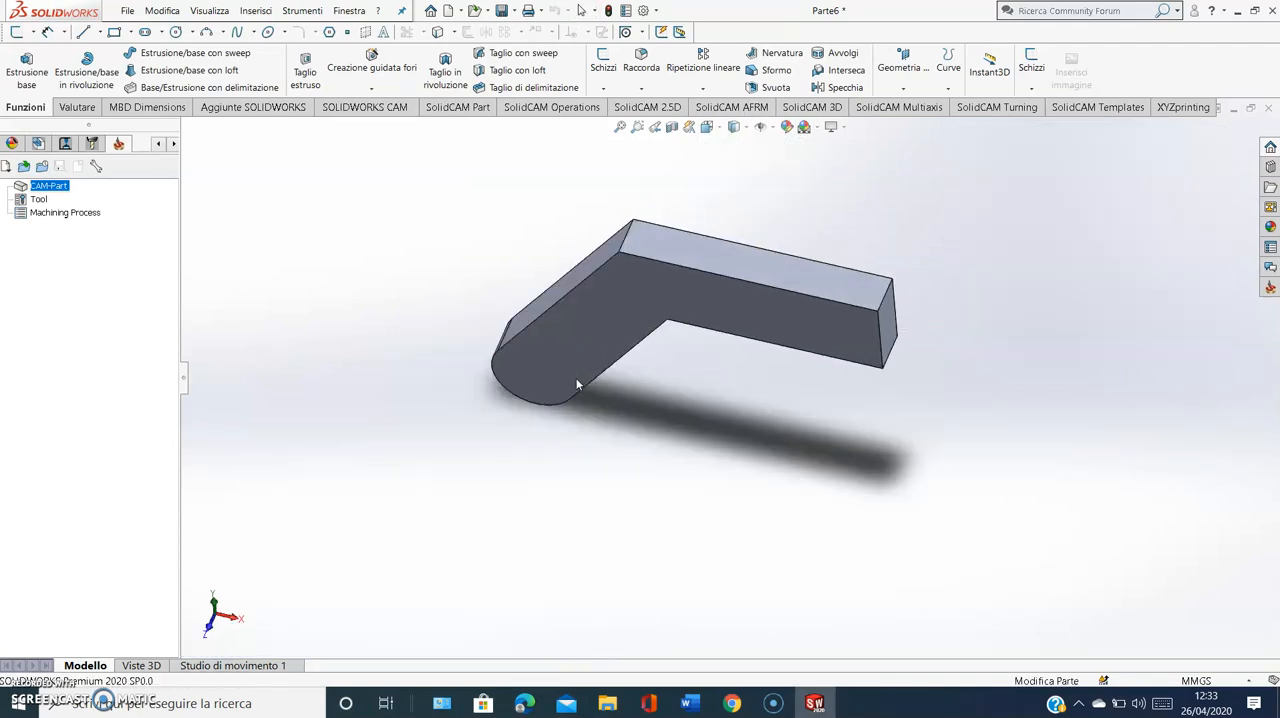
left_click(175, 31)
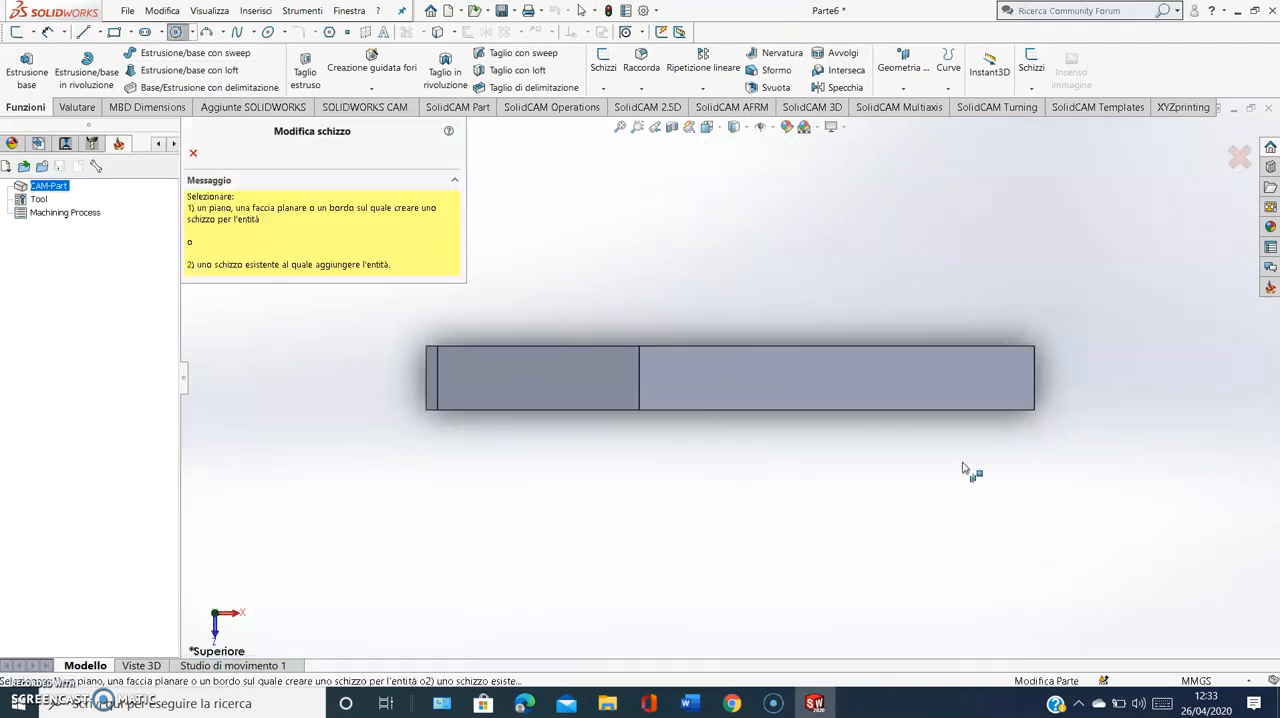
left_click(1033, 412)
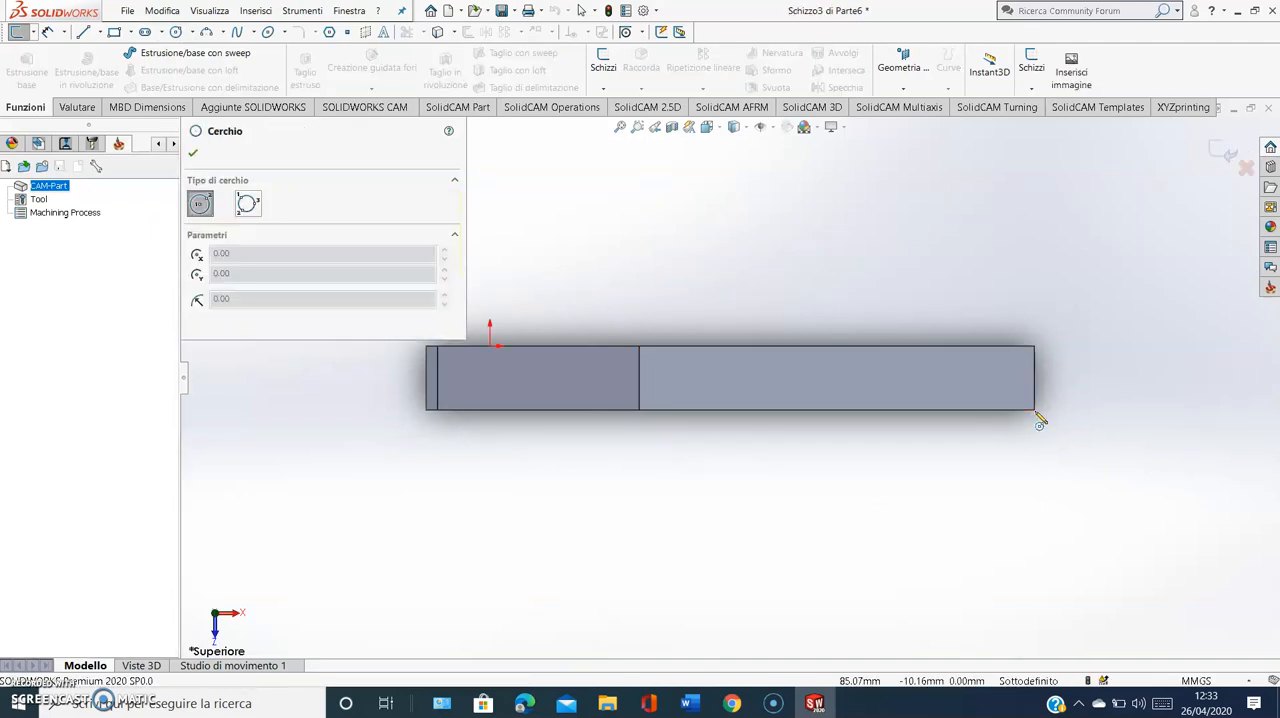
left_click(1035, 491)
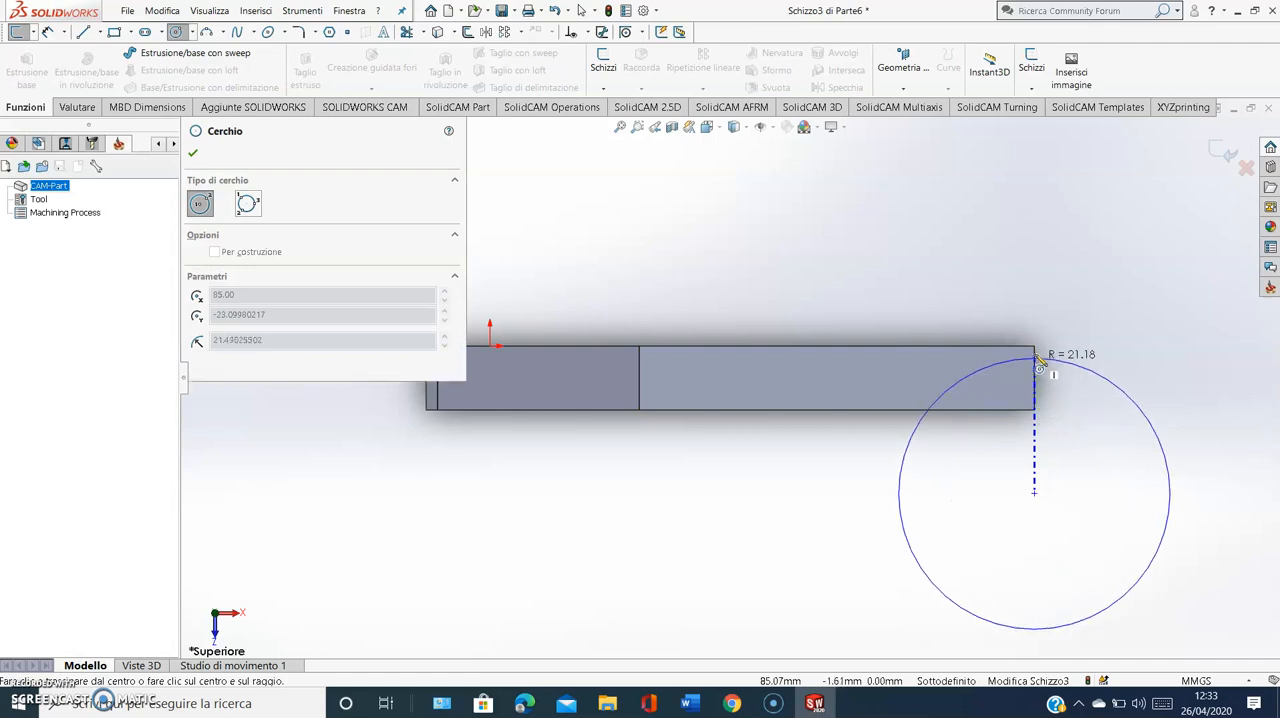
left_click(1035, 348)
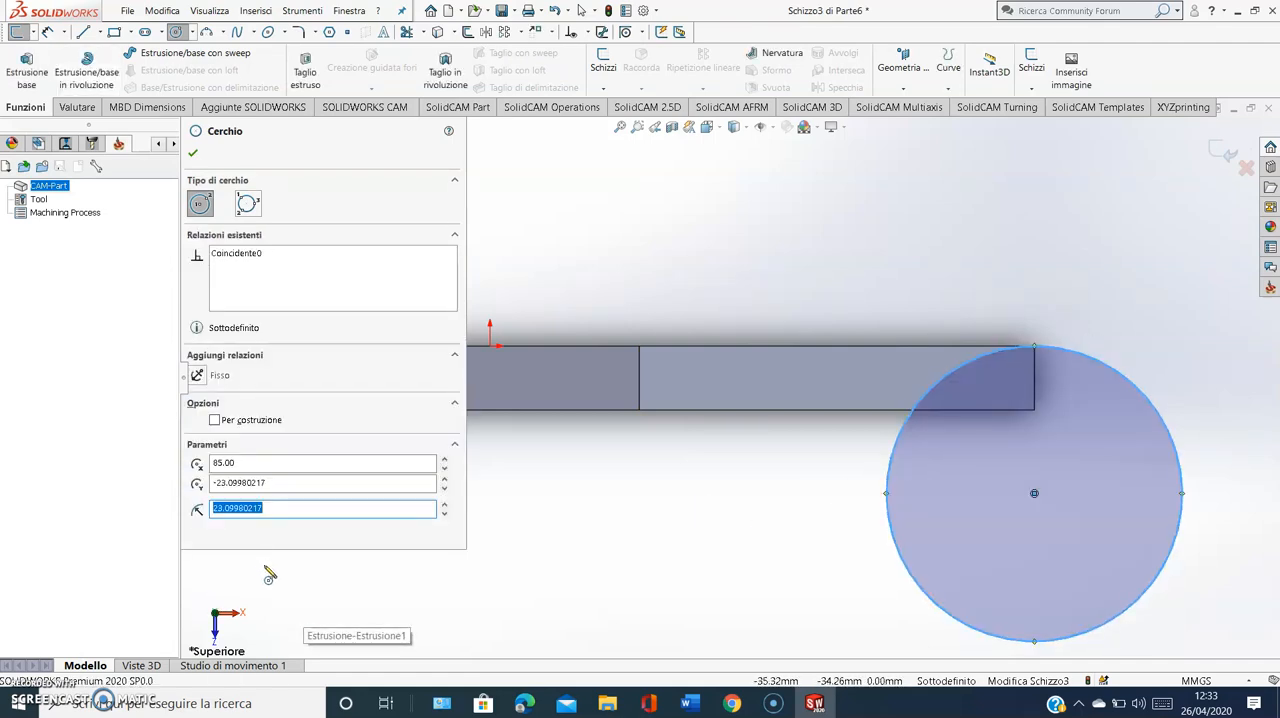
type("25")
key("Return")
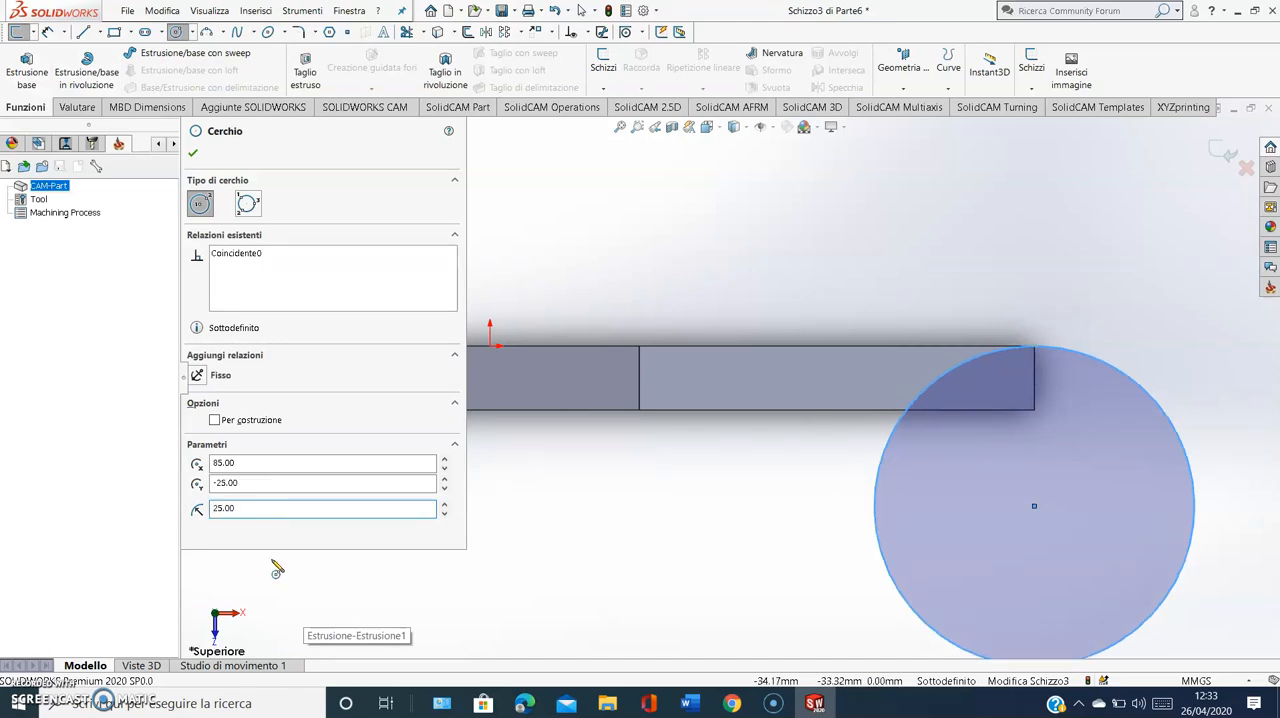
left_click(47, 31)
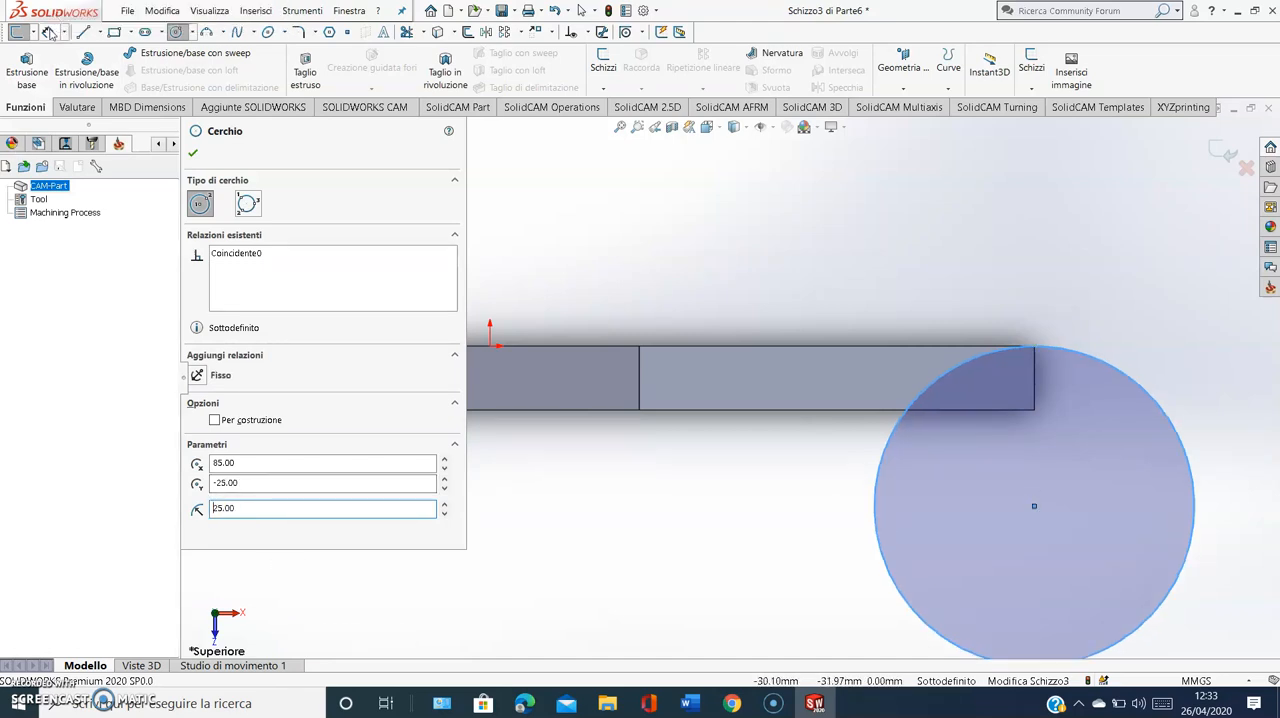
left_click(1113, 364)
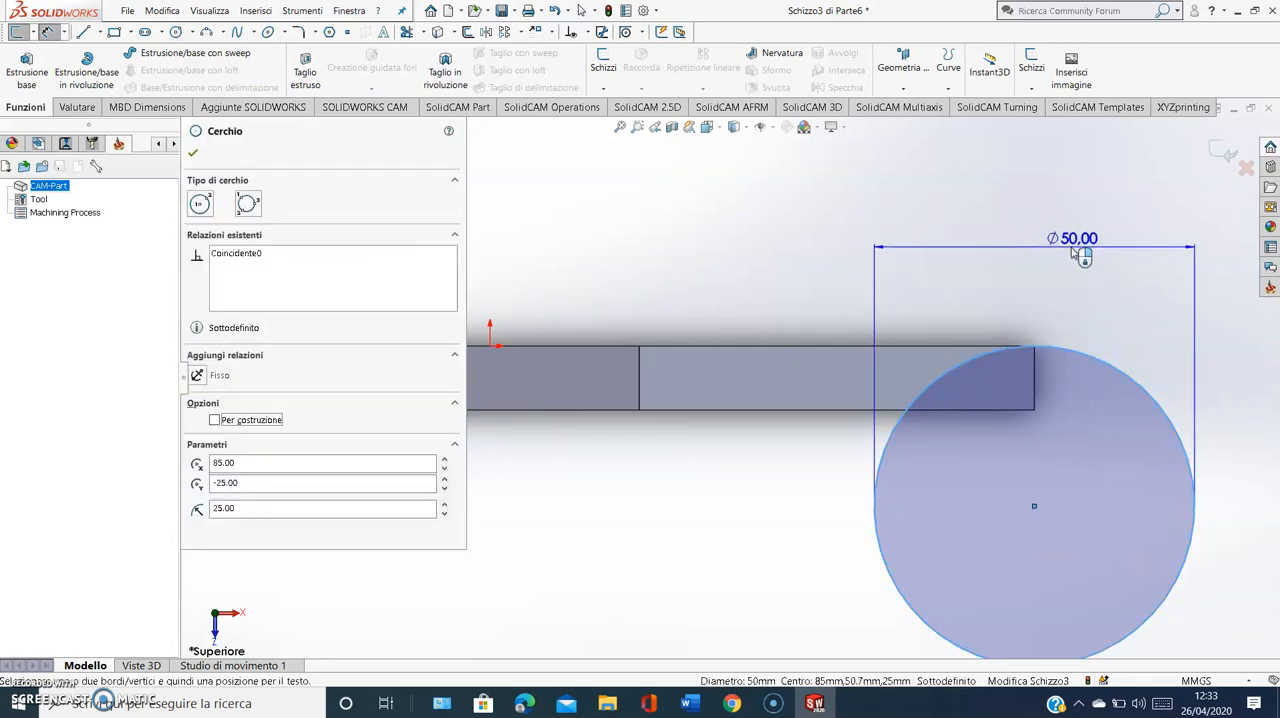
key("Escape")
Close the circle sketch and extrude it 10 mm downward in the reversed direction, merged with the arm
left_click(1224, 152)
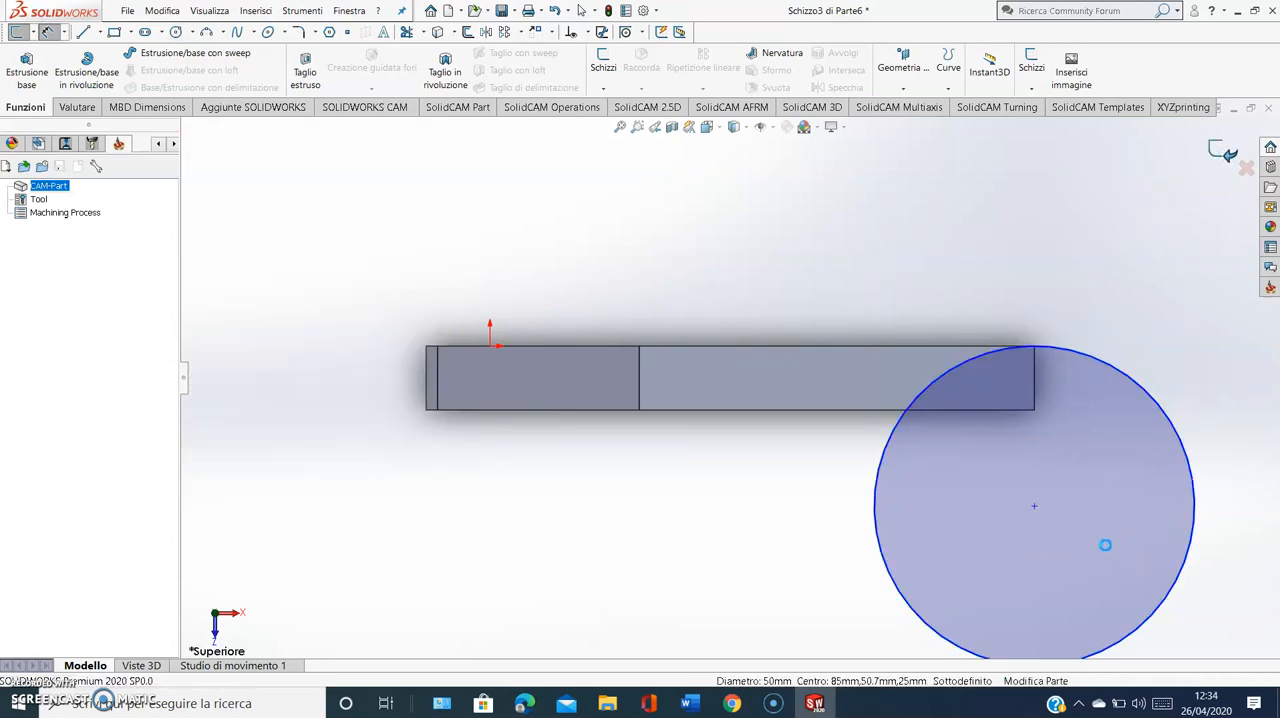
middle_click_drag(983, 569, 960, 429)
left_click(24, 83)
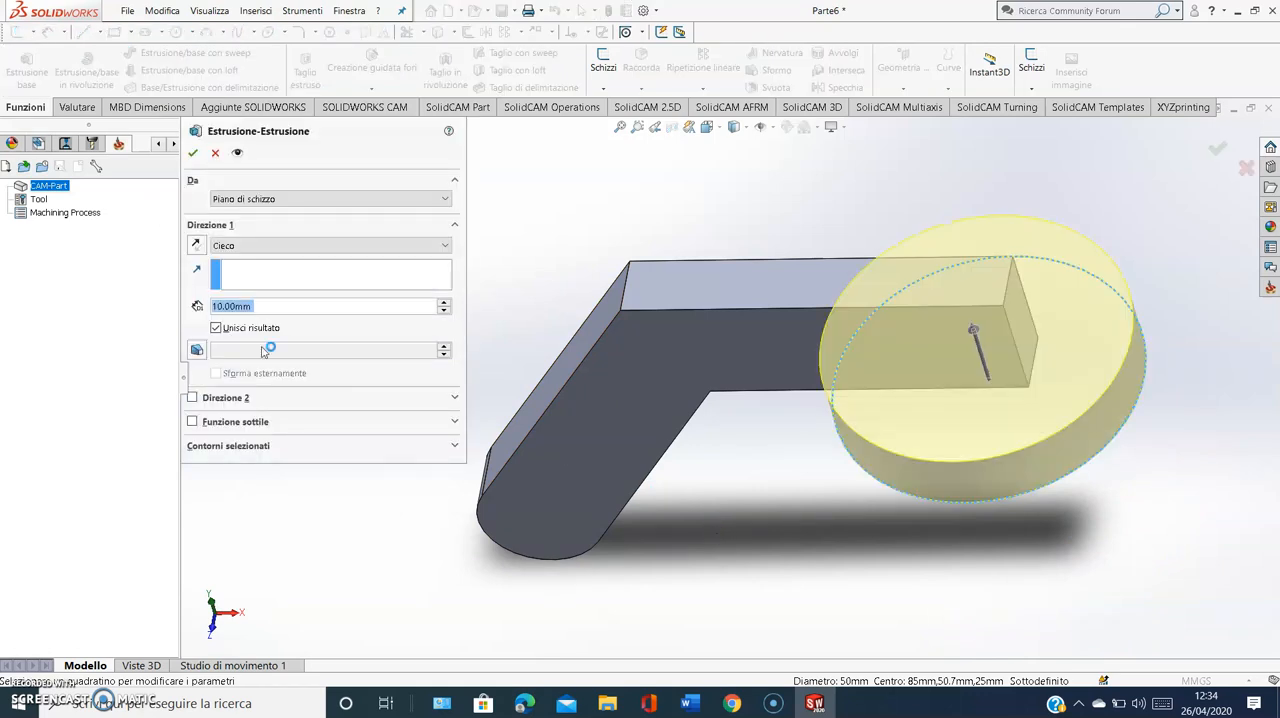
left_click(196, 245)
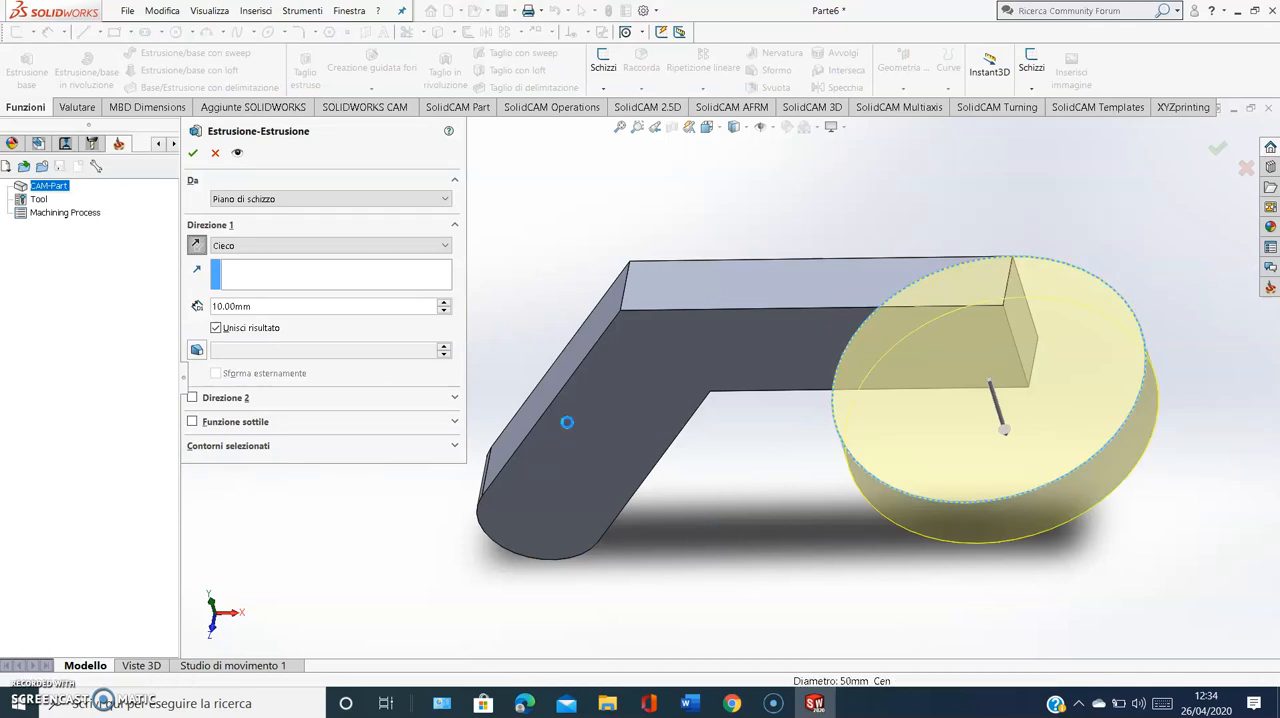
key("Return")
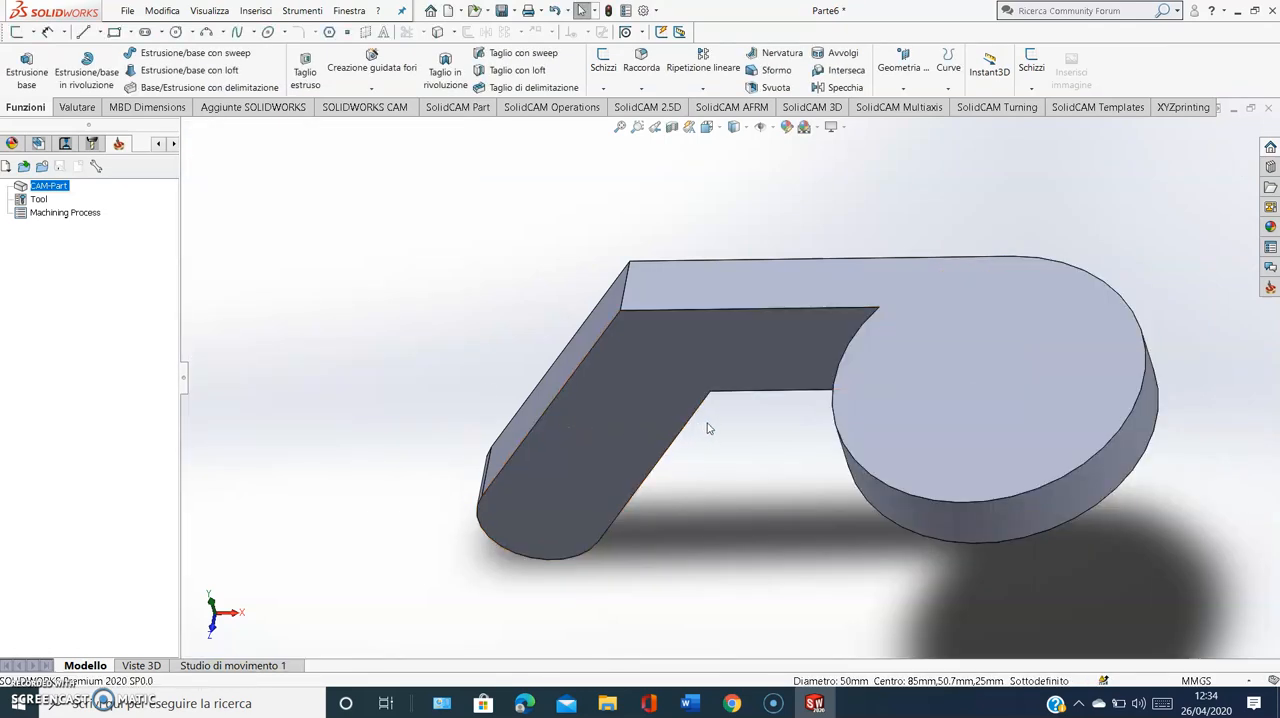
scroll(706, 430, "up", 1)
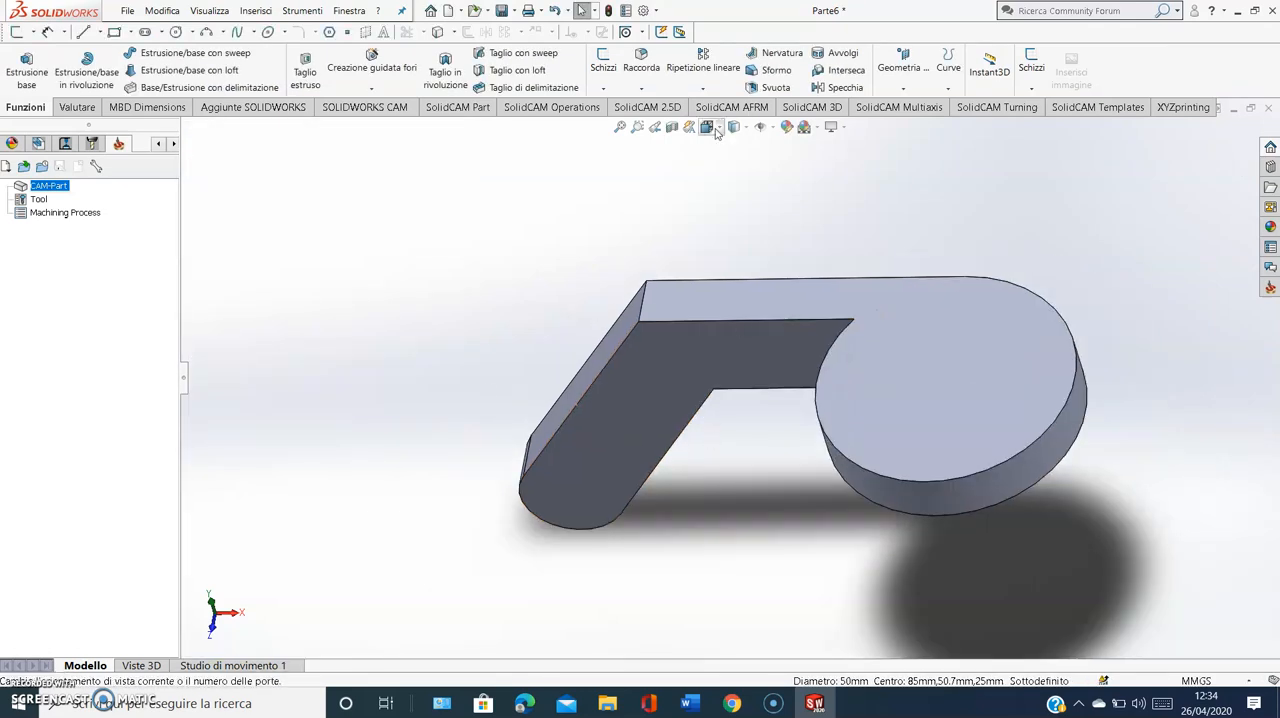
Check the slot in the Word guide and sketch a straight slot, about 32 by 7.5 mm, from the origin along the slanted arm's front face
left_click(688, 703)
scroll(823, 531, "down", 5)
scroll(823, 531, "down", 5)
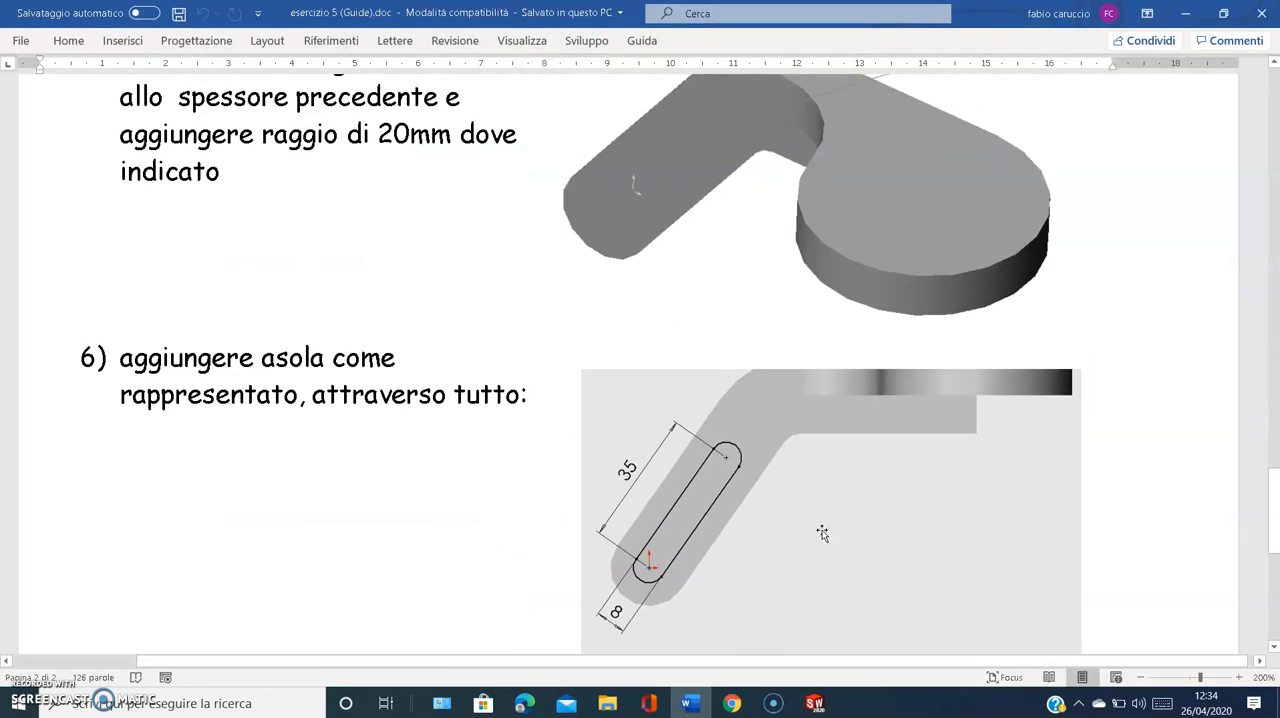
left_click(688, 703)
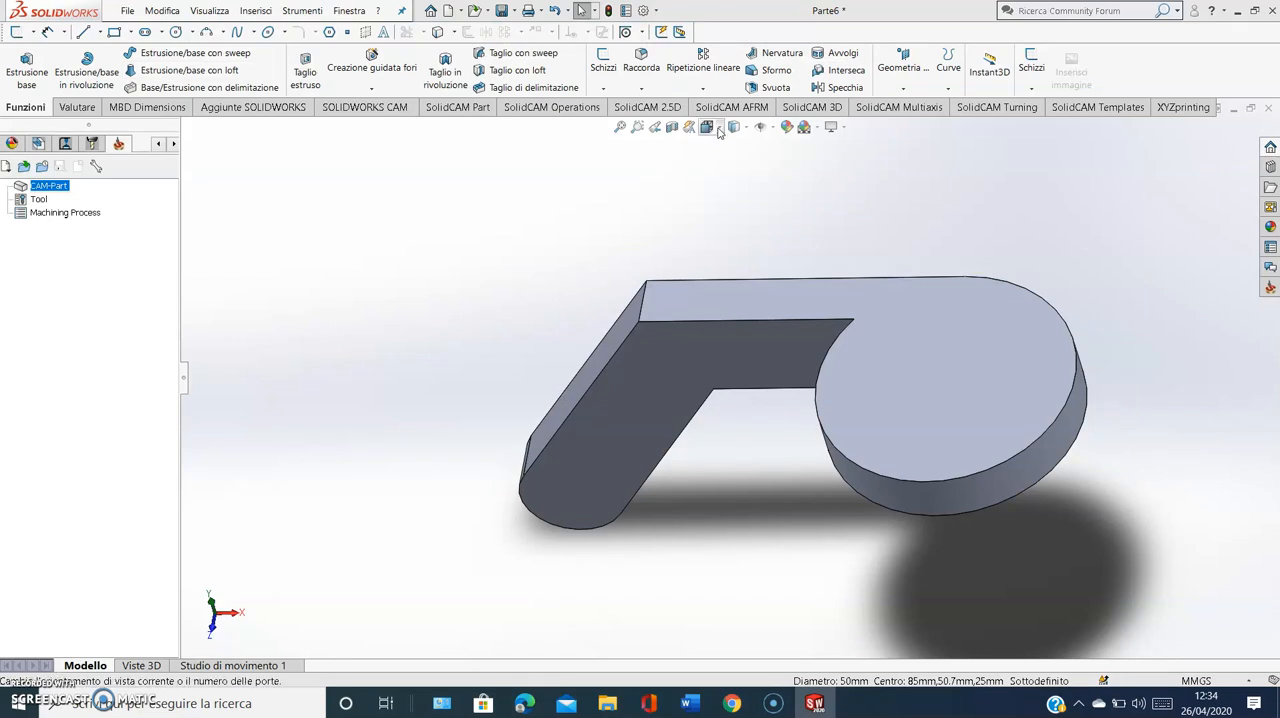
left_click(707, 127)
left_click(600, 549)
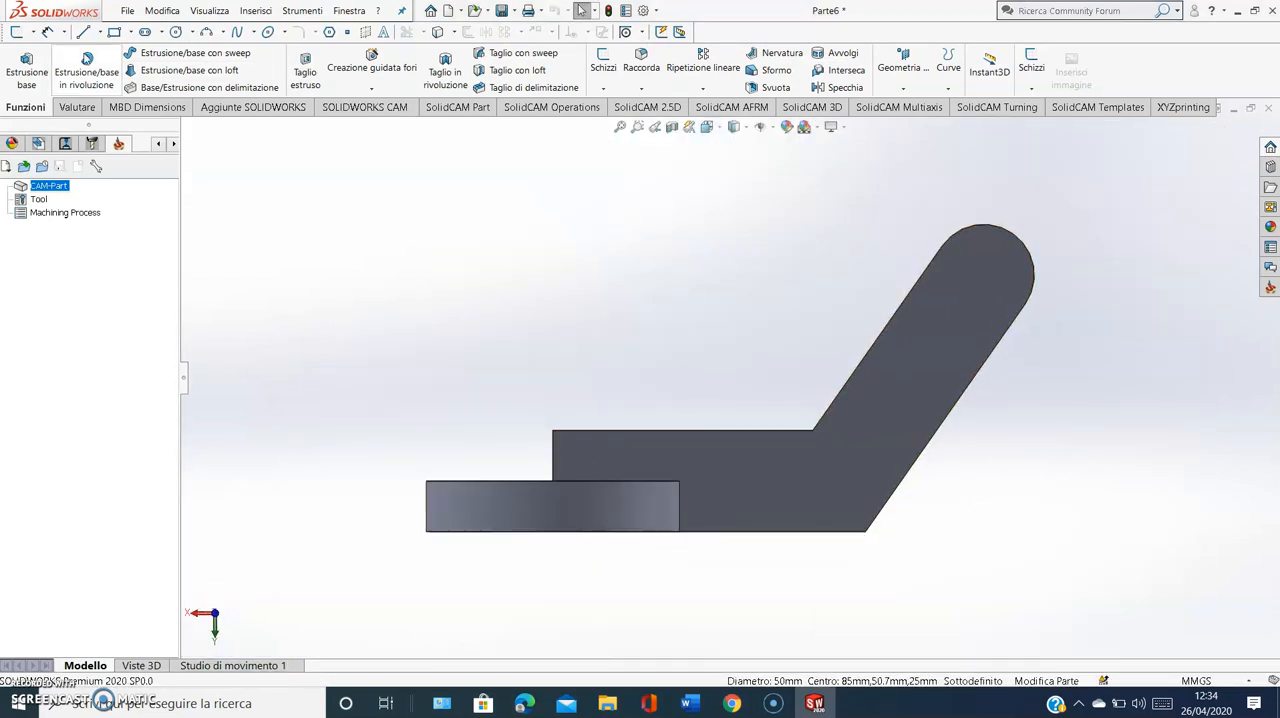
left_click(146, 34)
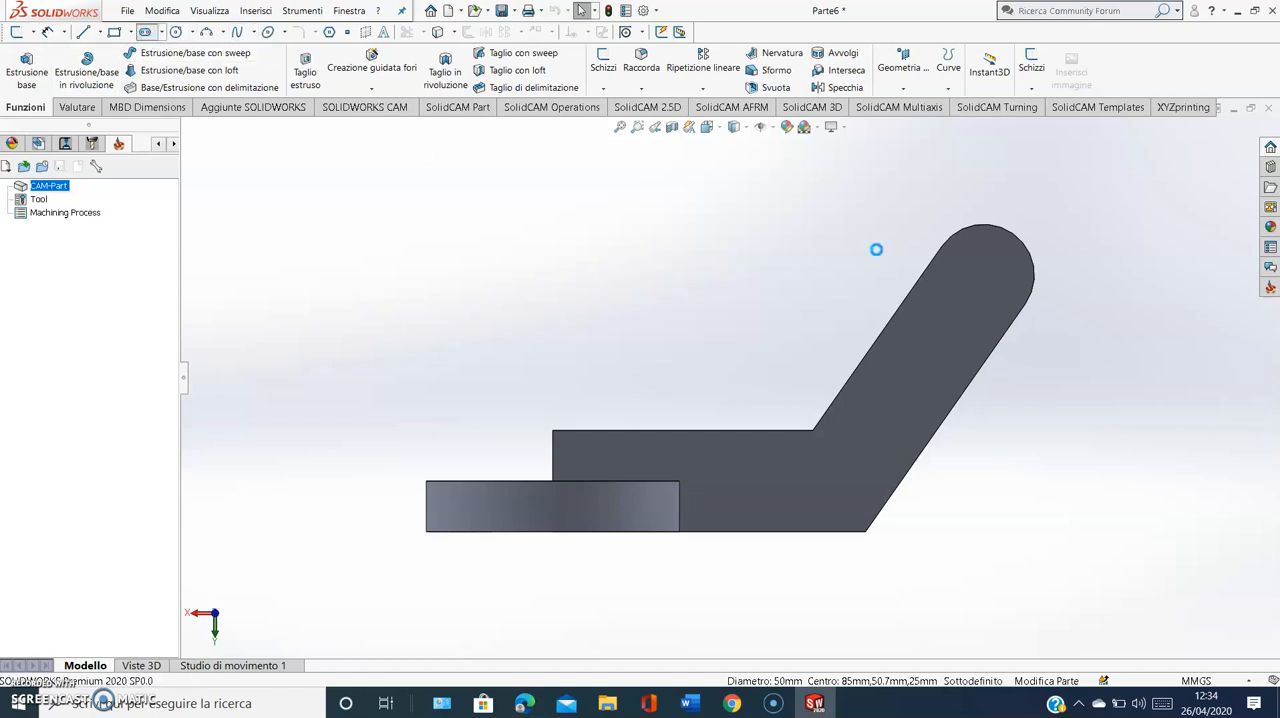
left_click(970, 321)
left_click(981, 281)
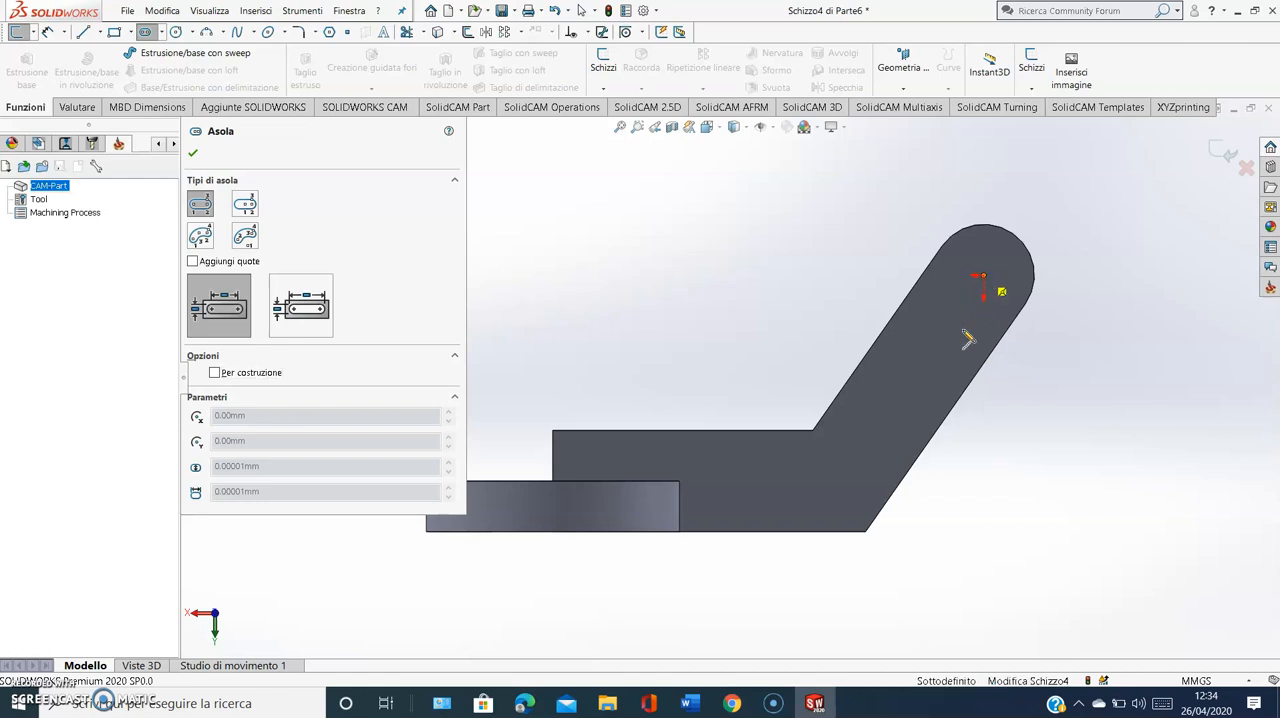
left_click(896, 414)
left_click(904, 422)
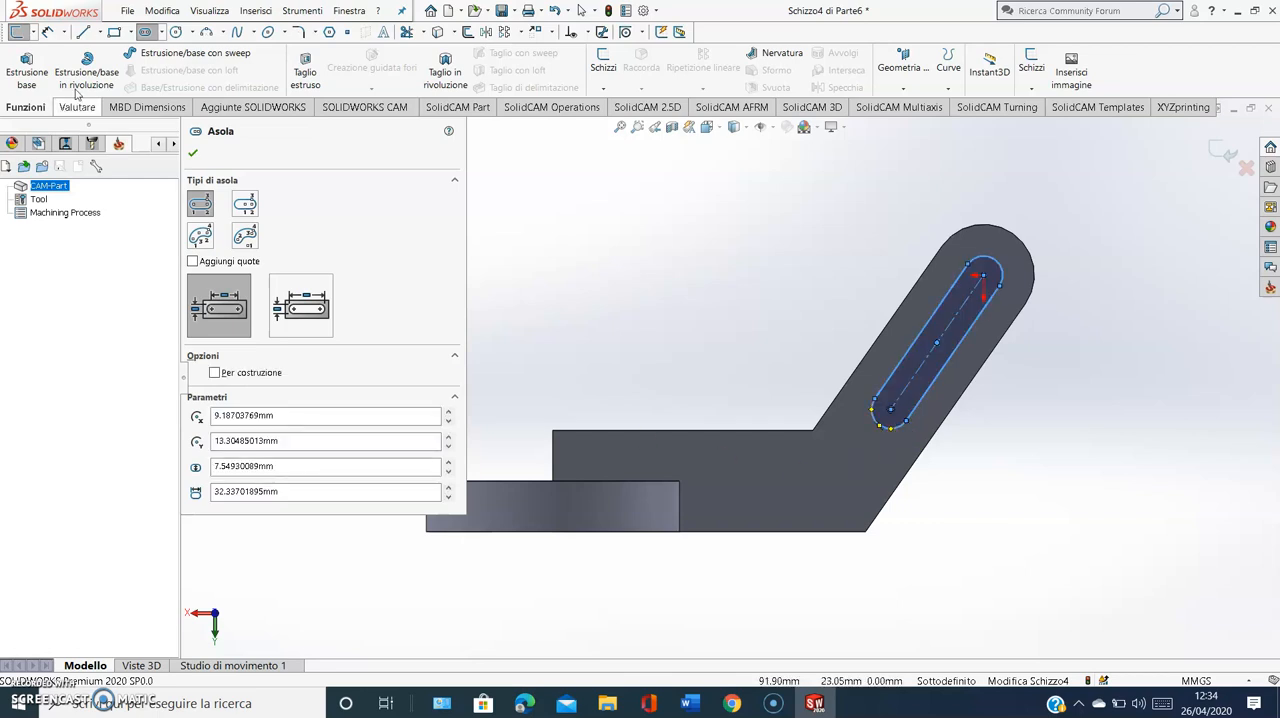
Dimension the rounded end of the slot with a radius of 4 mm
left_click(47, 33)
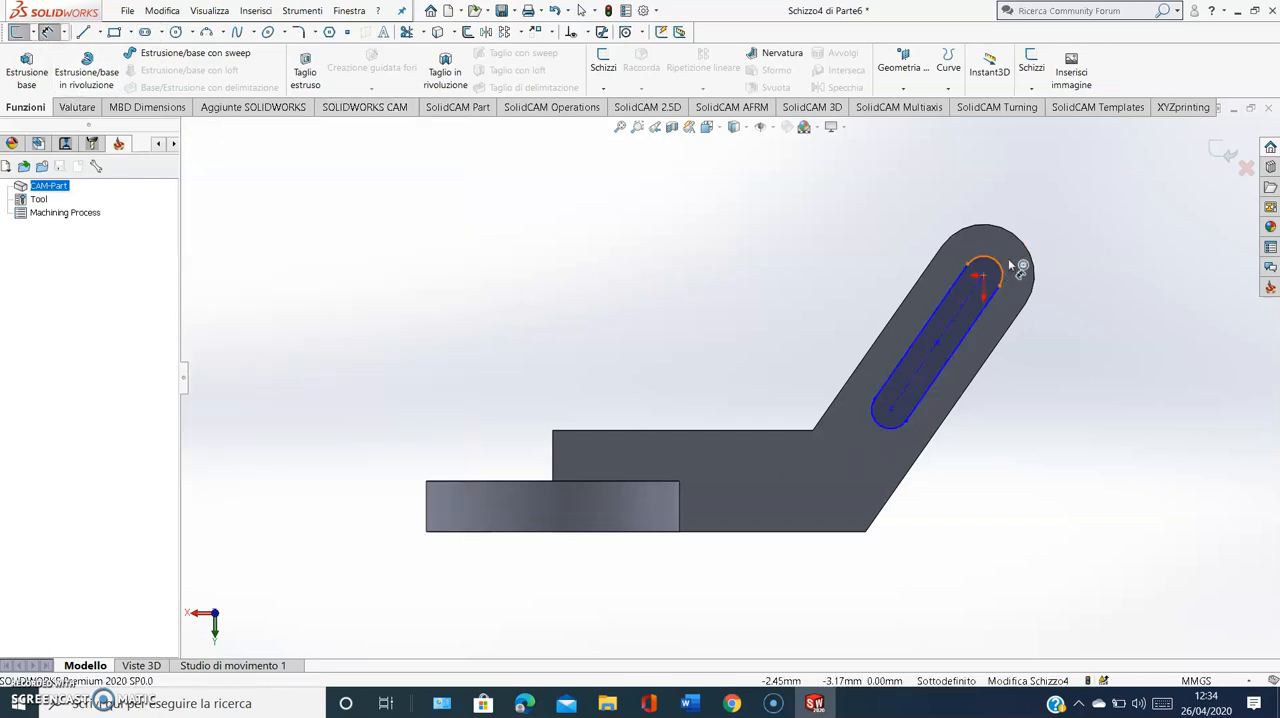
left_click(1090, 250)
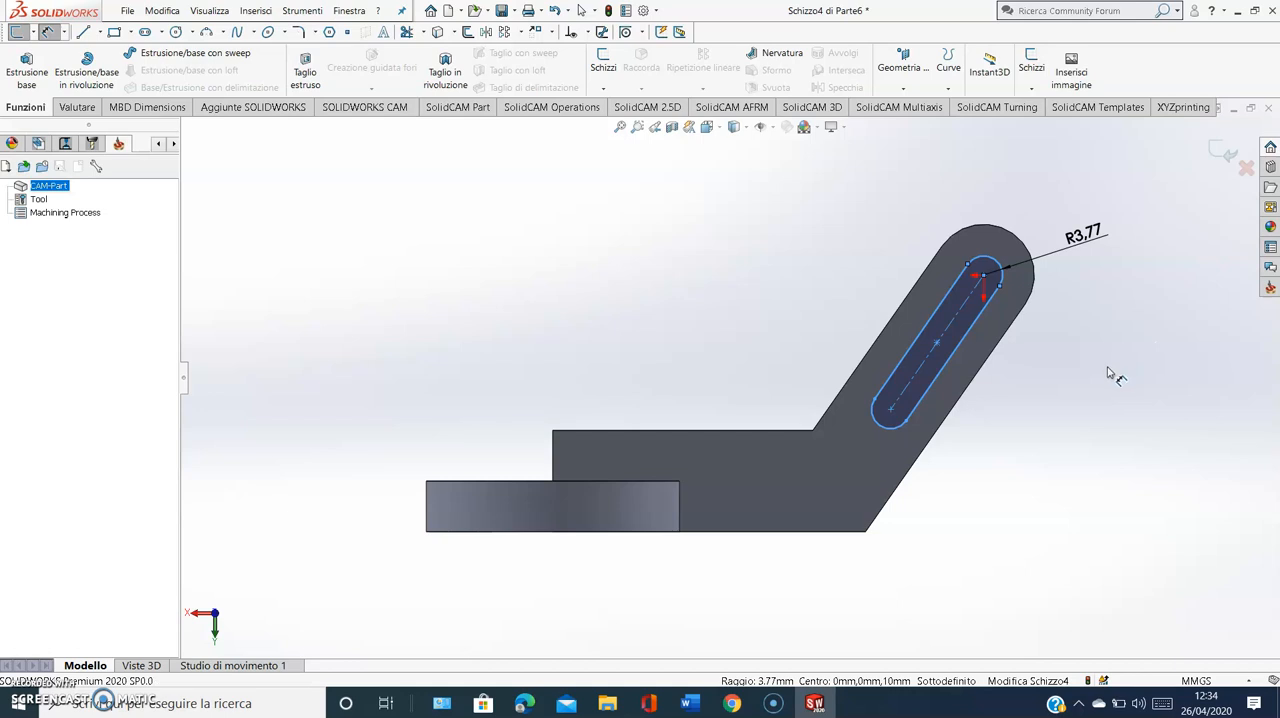
type("4")
key("Return")
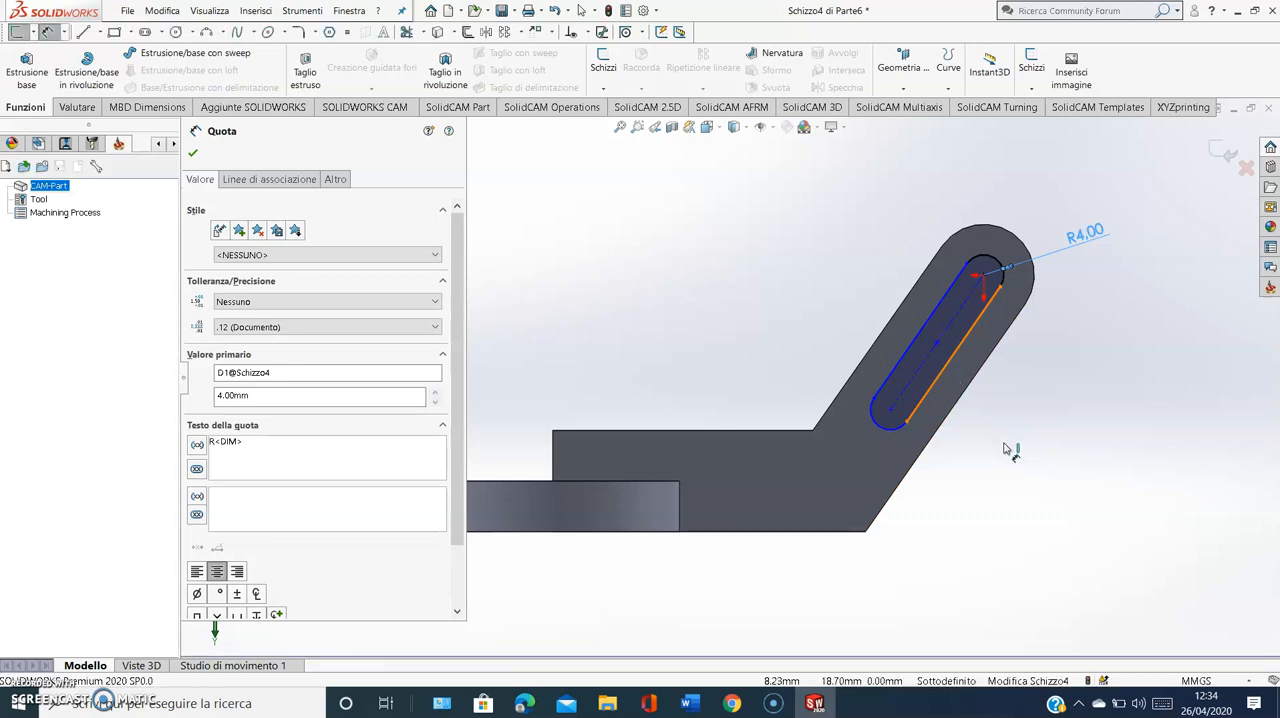
Check the slot length in the Word exercise guide and dimension the slot's straight side, aligned with it, at 35 mm
left_click(943, 371)
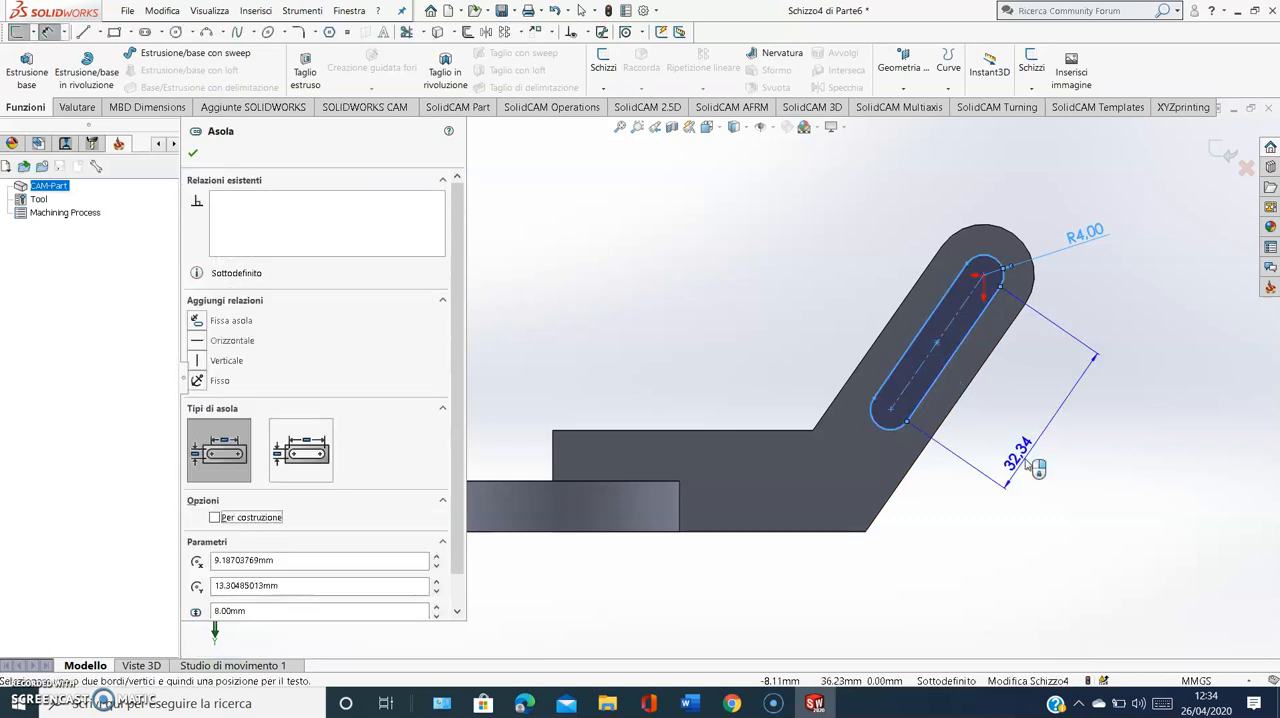
left_click(701, 708)
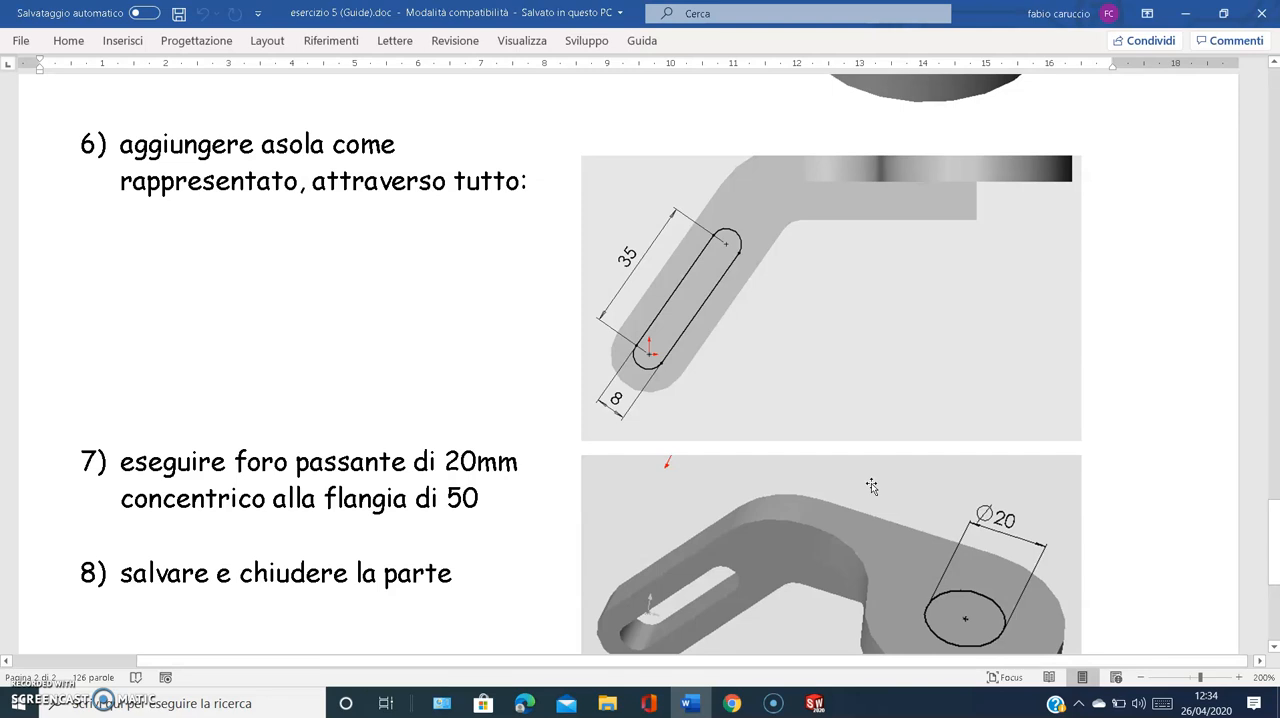
scroll(745, 83, "down", 1)
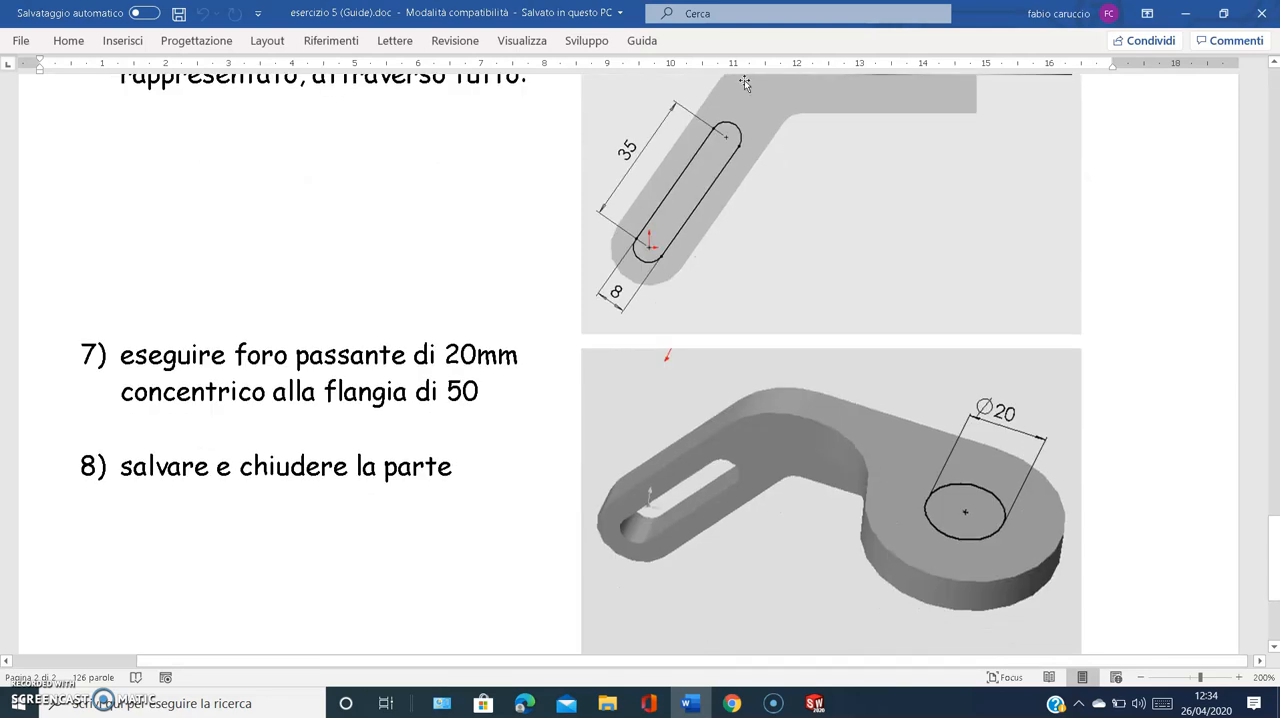
left_click(688, 703)
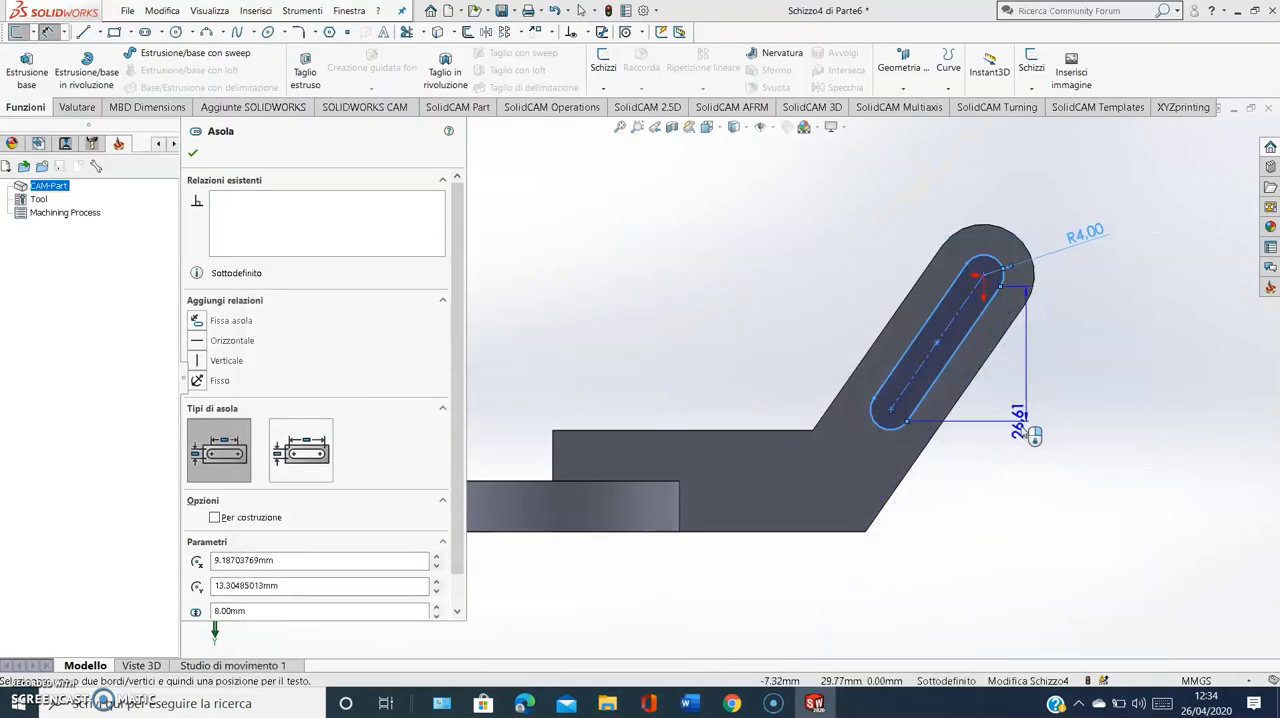
left_click(1023, 443)
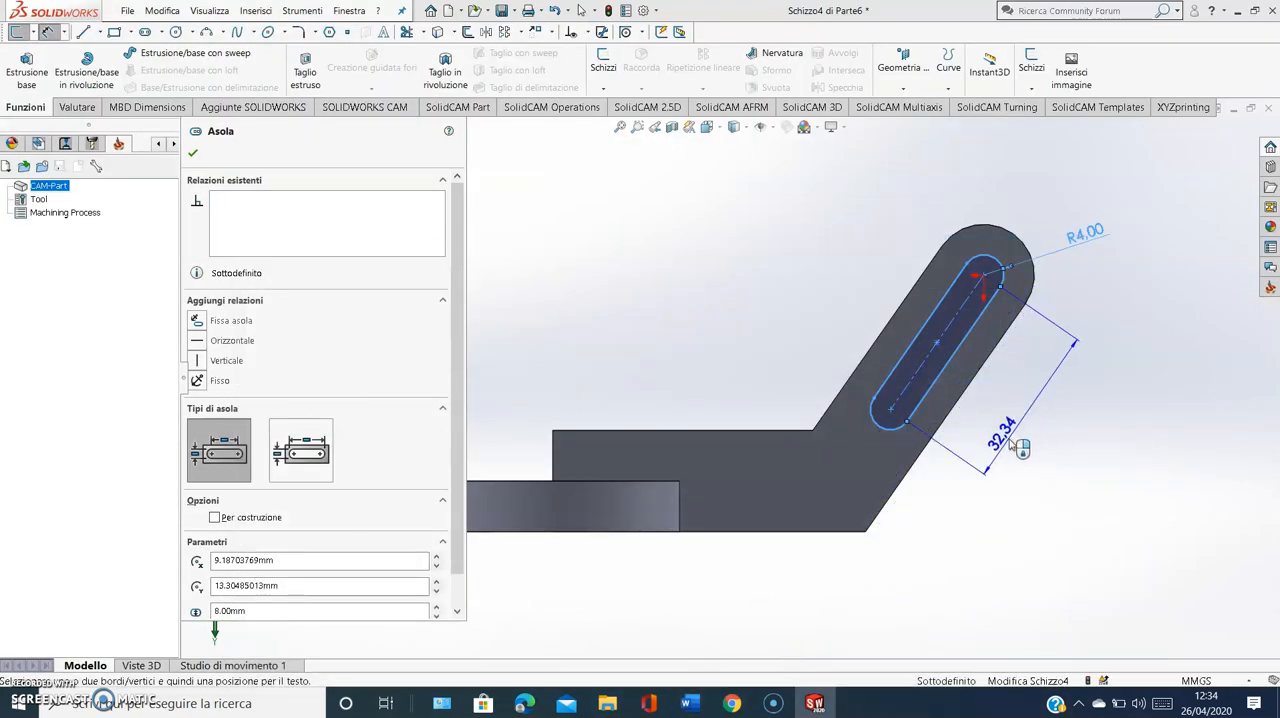
left_click(1110, 470)
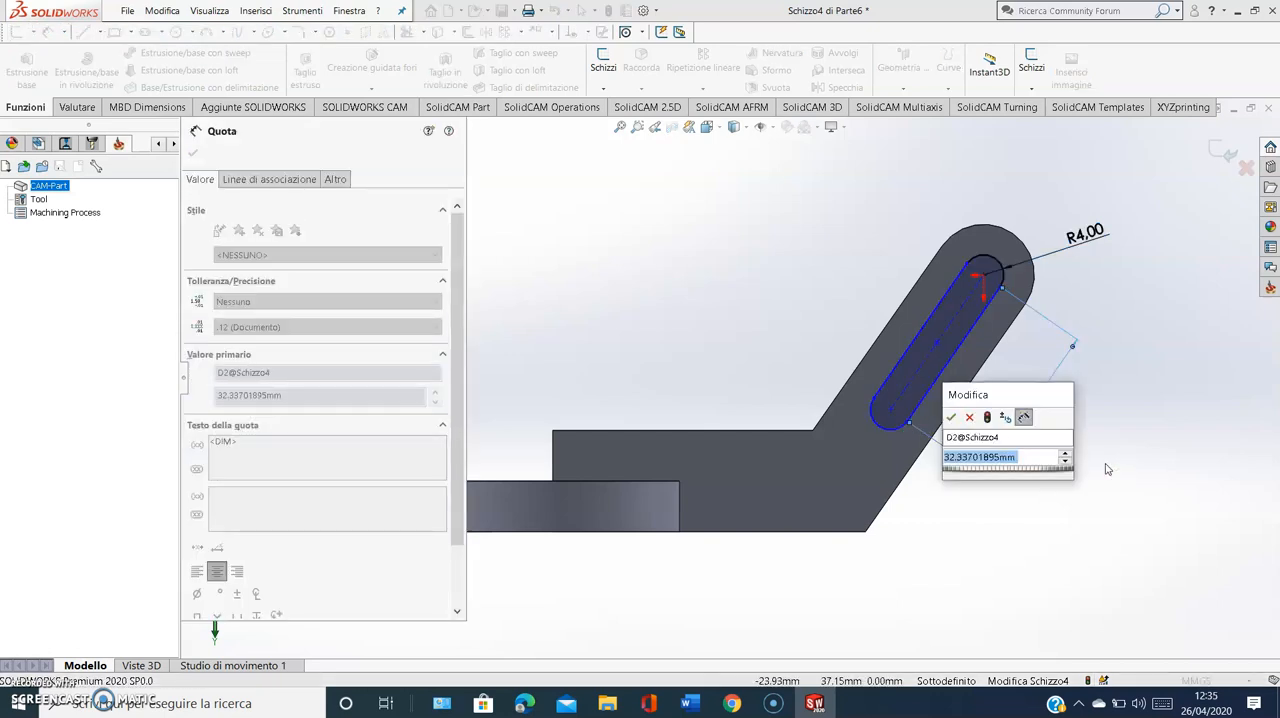
type("345")
key("BackSpace")
type("5")
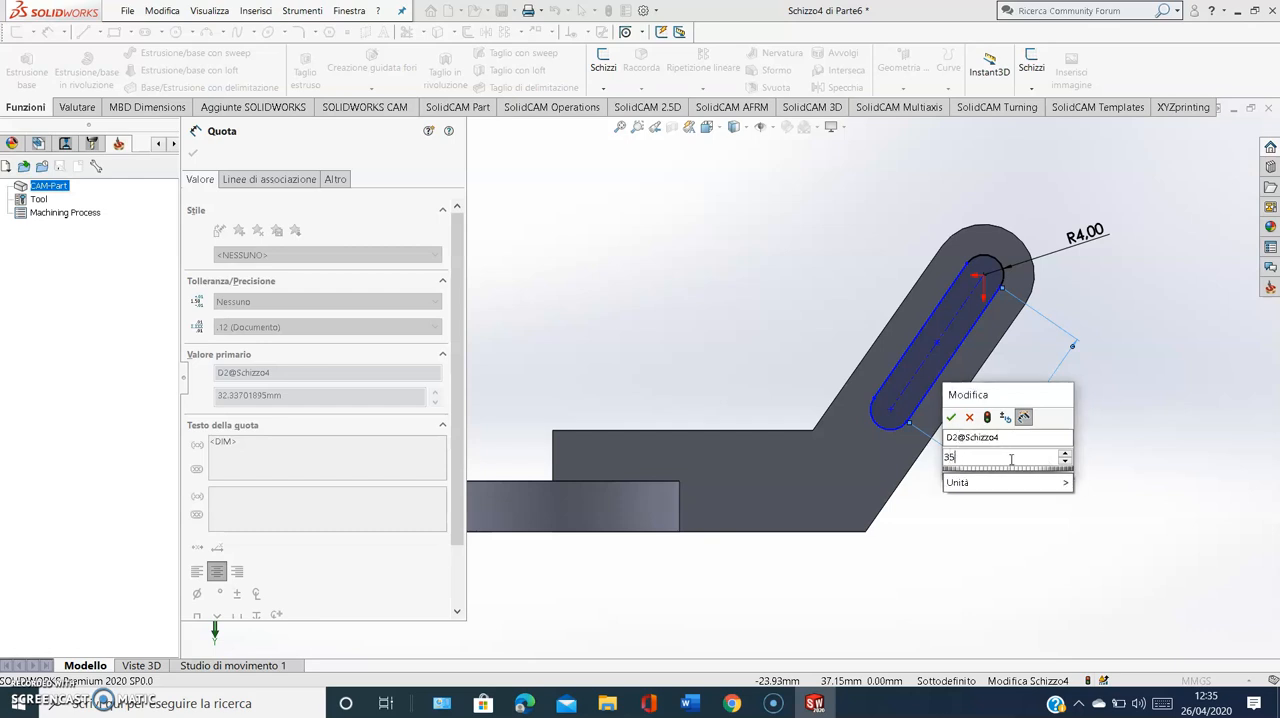
left_click(951, 417)
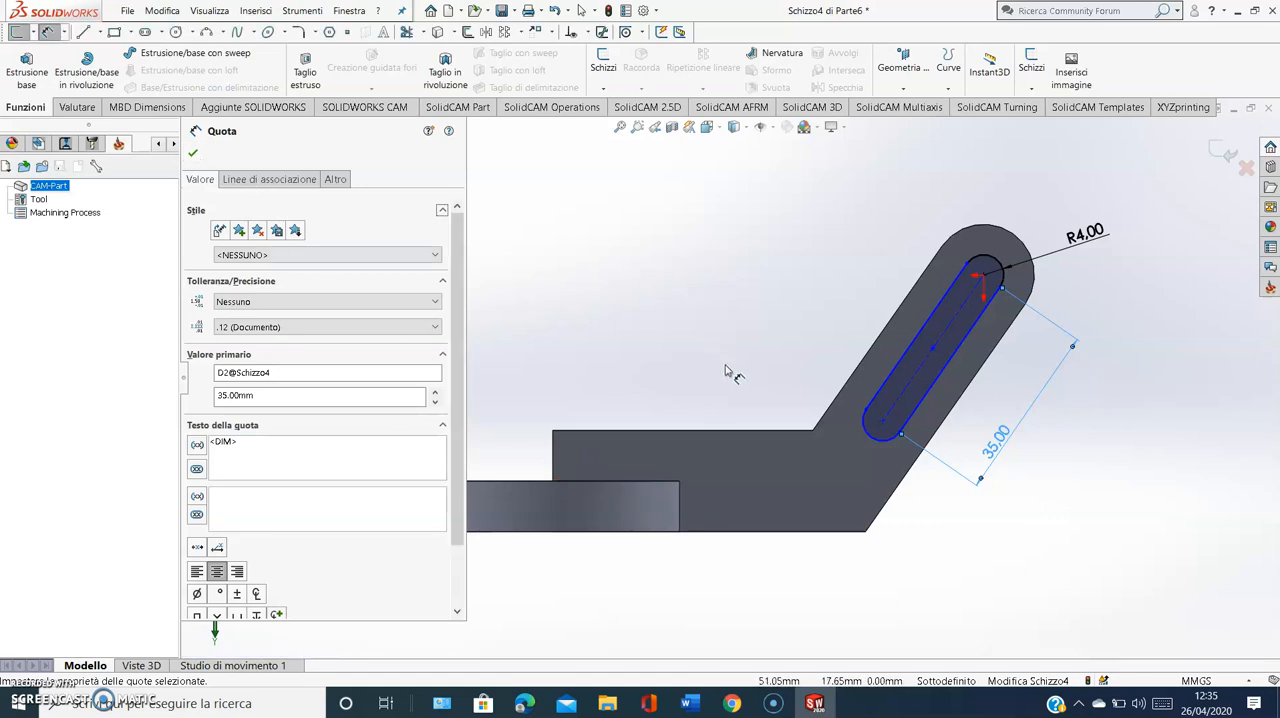
left_click(193, 153)
Cut the slot through the slanted arm with a 28 mm blind extruded cut
middle_click_drag(717, 357, 644, 149)
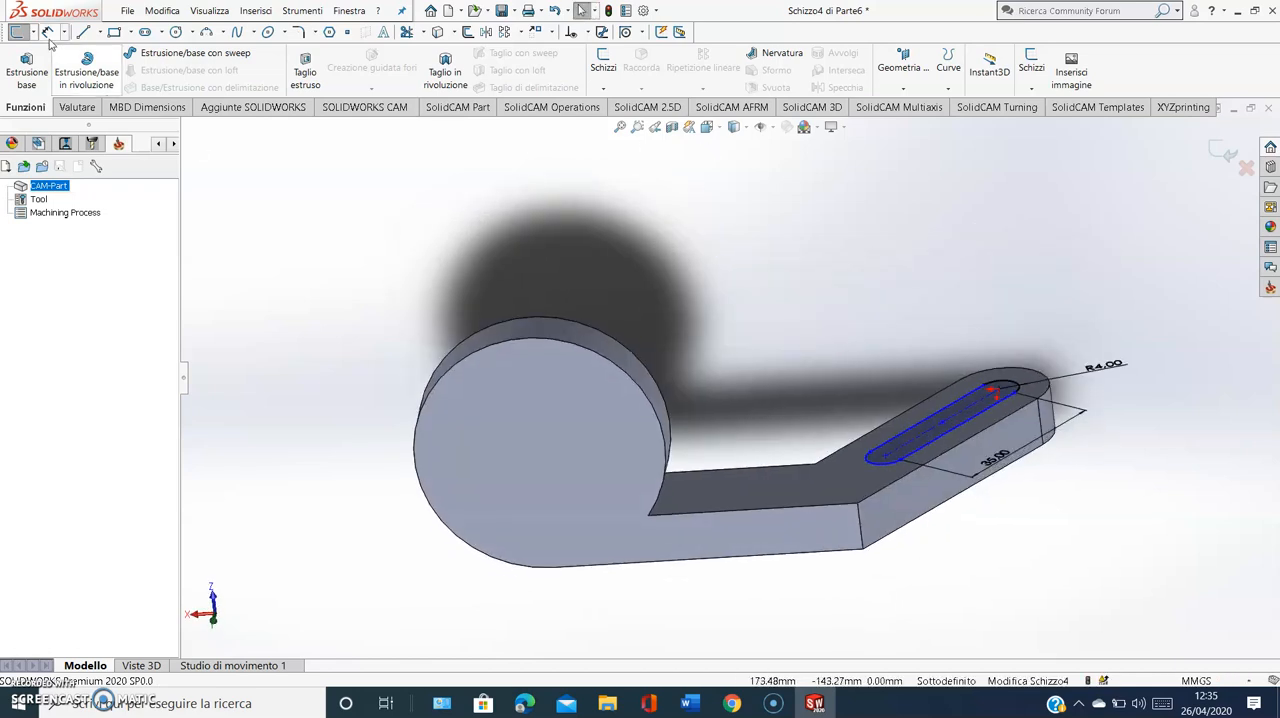
left_click(305, 70)
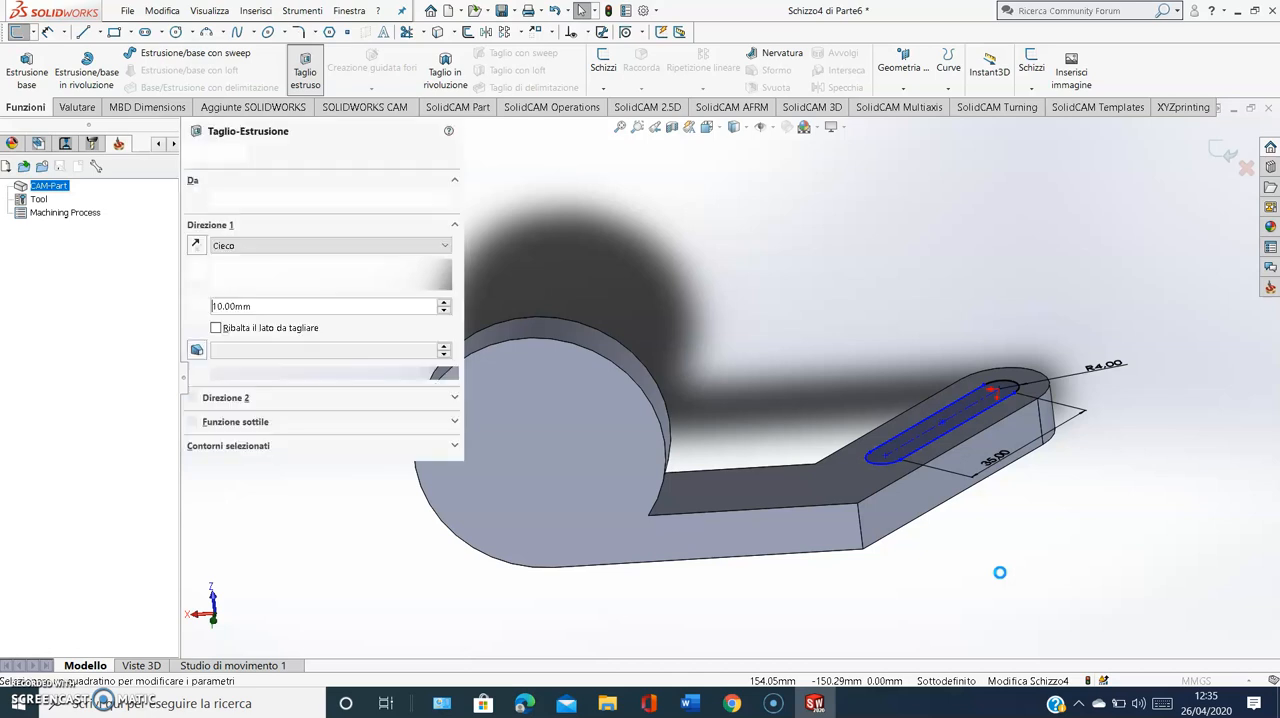
left_click_drag(958, 502, 958, 566)
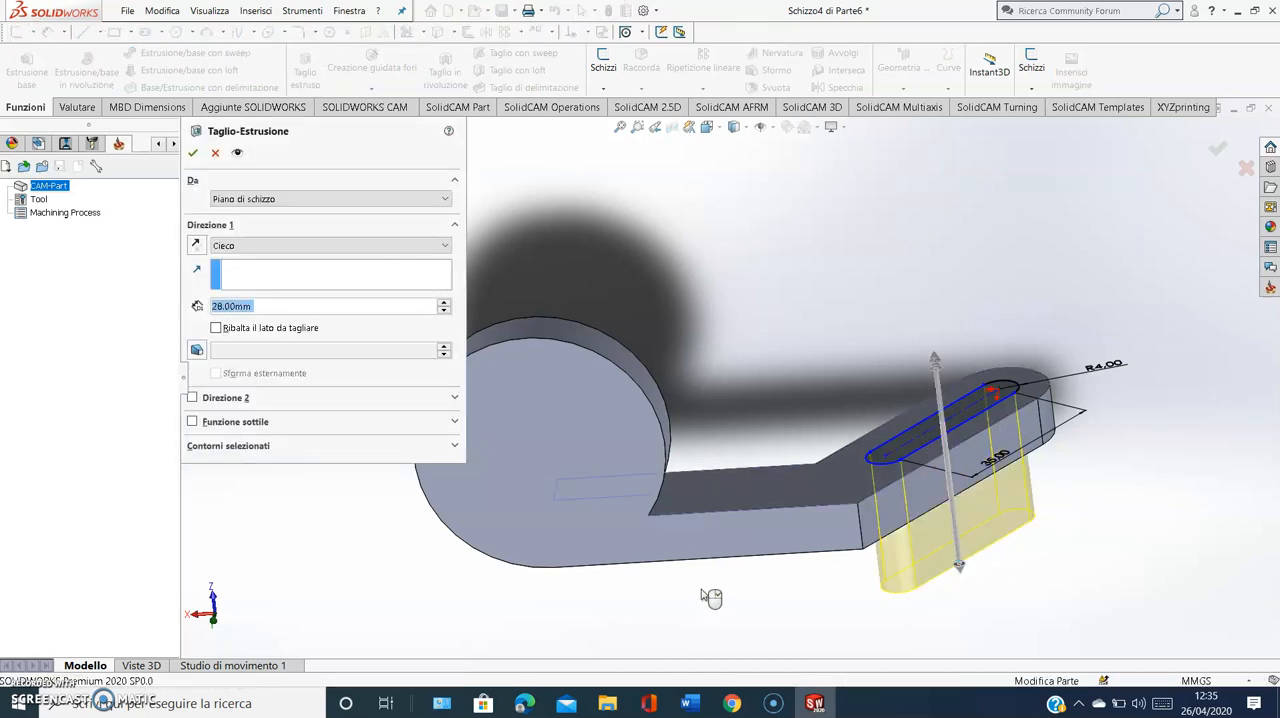
key("Return")
Sketch a circle of 10 mm radius on the round flange's flat face, concentric with the flange
left_click(605, 415)
key("space")
left_click(596, 534)
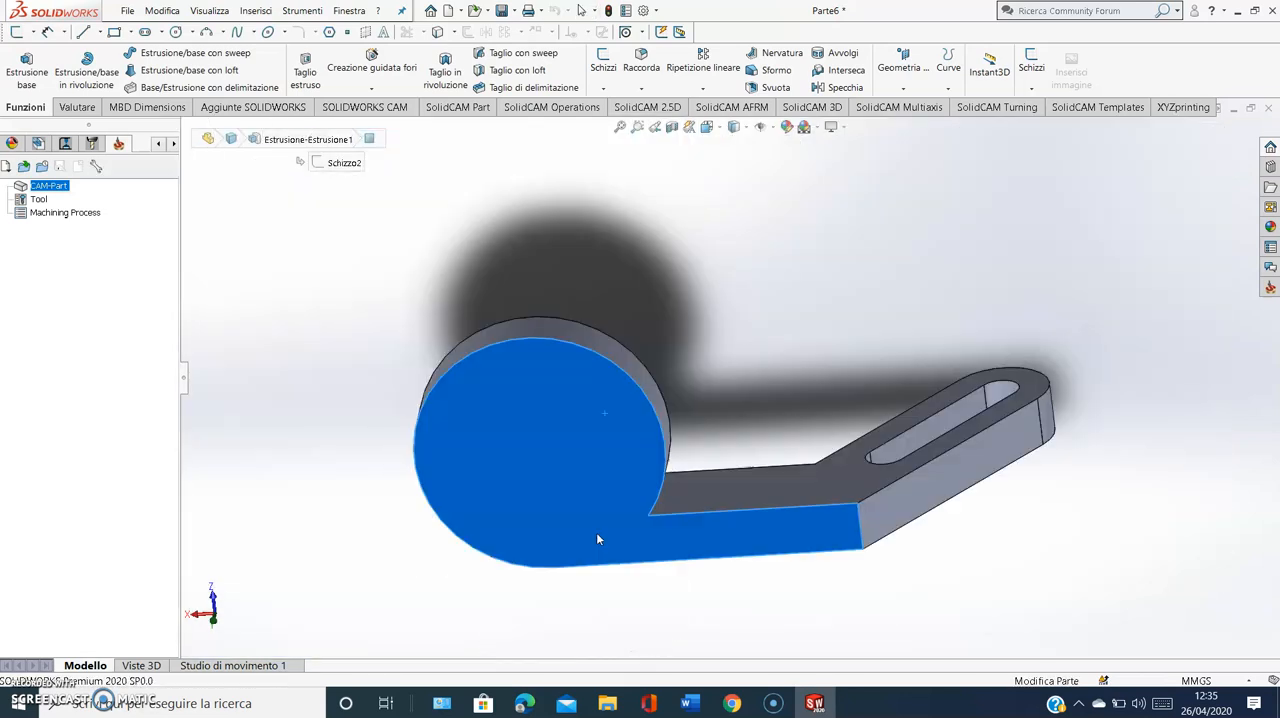
left_click(175, 31)
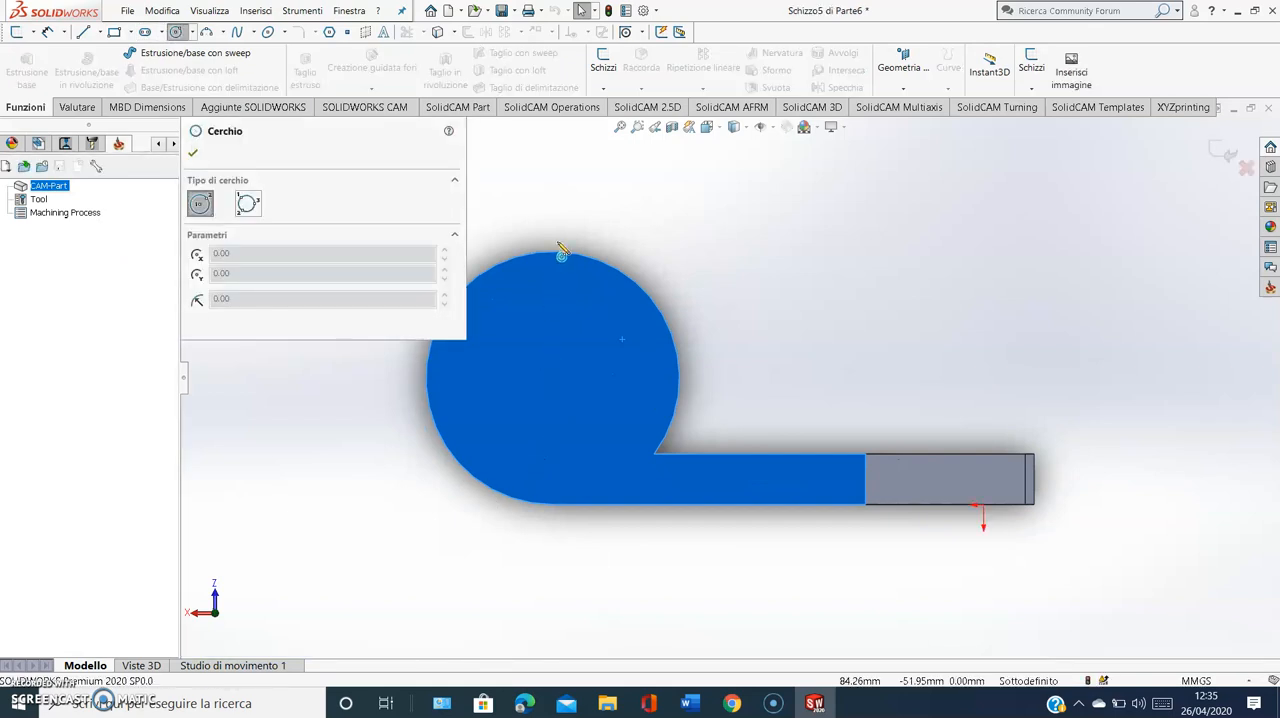
left_click(553, 379)
left_click(591, 374)
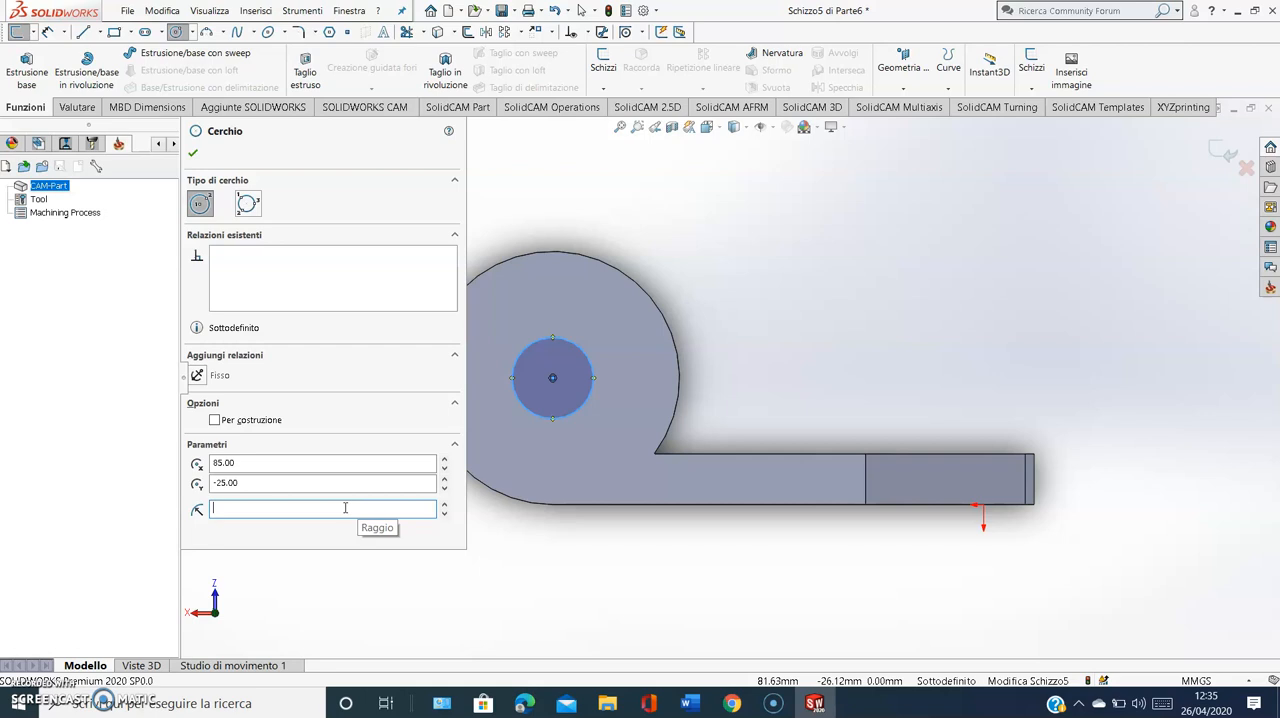
type("0")
key("Return")
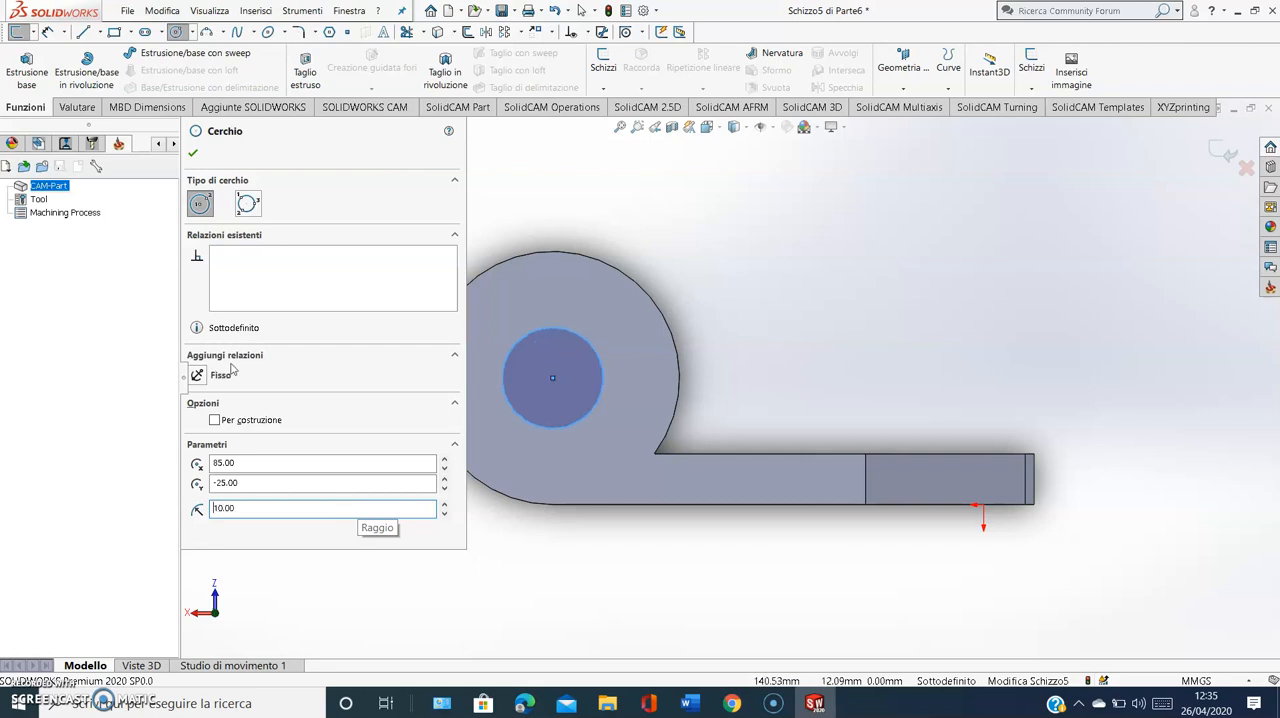
left_click(194, 153)
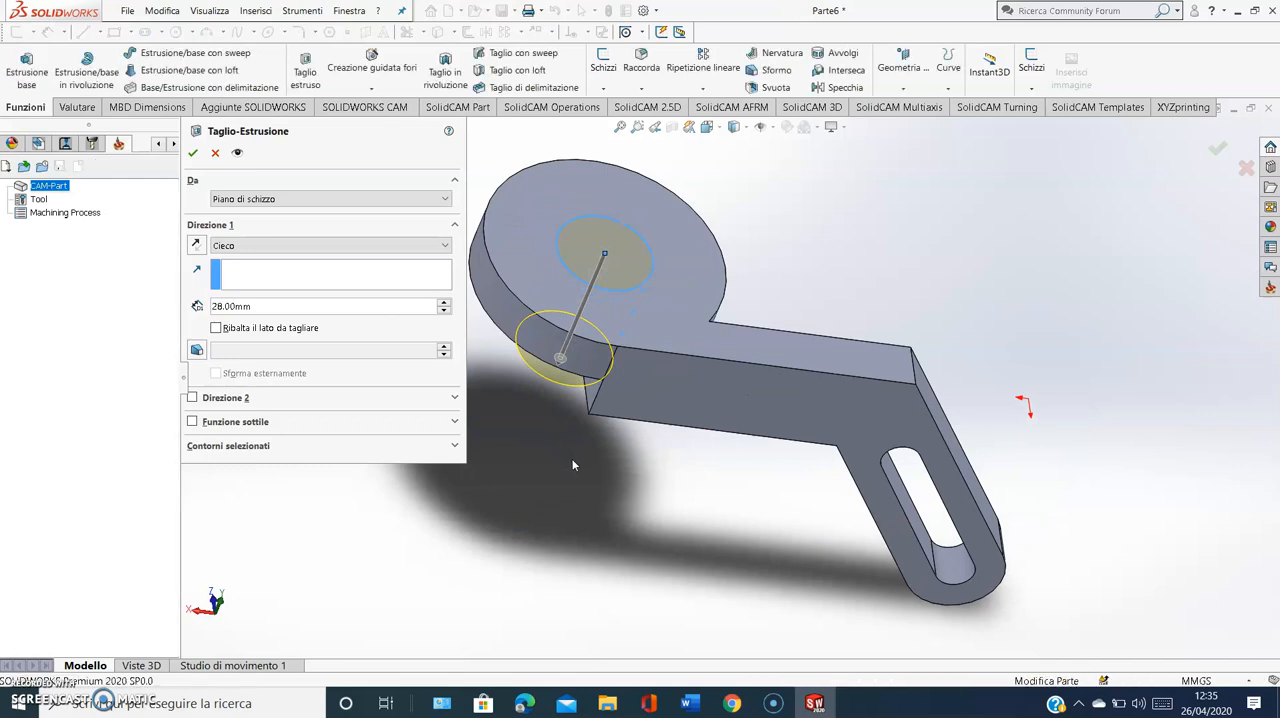
Cut the circle through the flange with a 28 mm blind extruded cut and inspect the part around the flange-arm junction
key("Return")
middle_click_drag(768, 548, 551, 646)
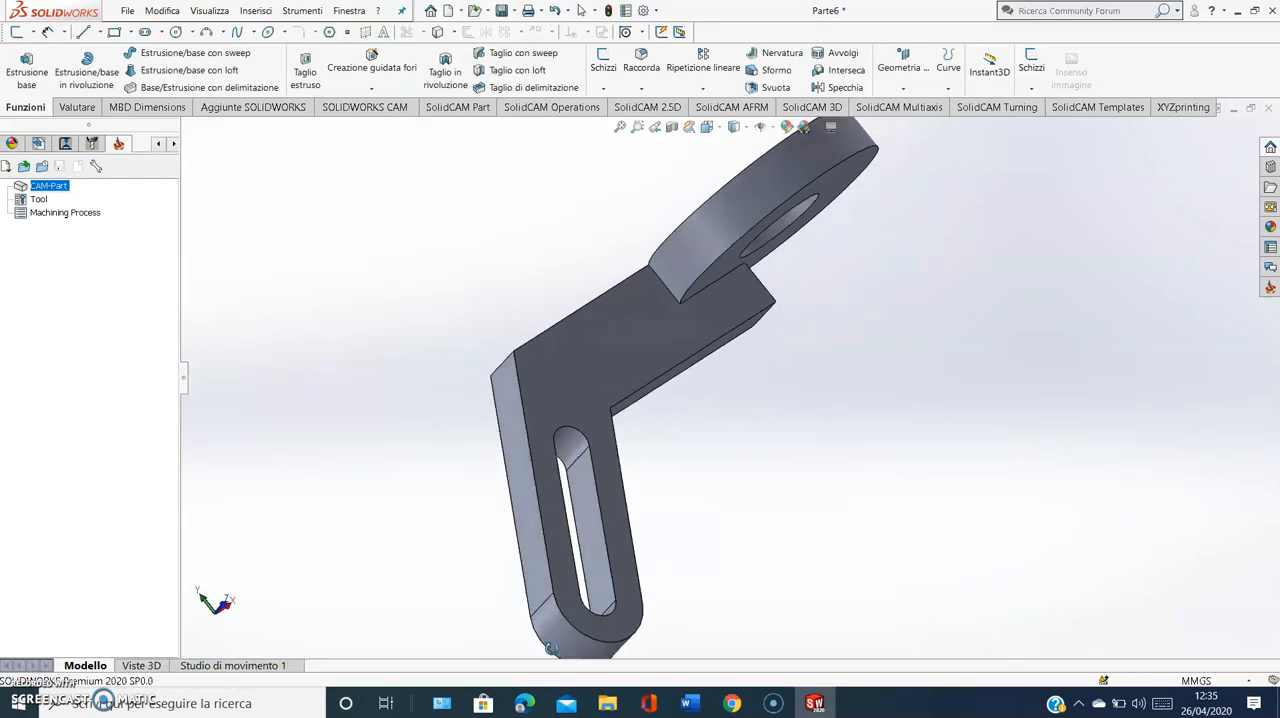
middle_click_drag(684, 243, 716, 296)
scroll(646, 267, "down", 1)
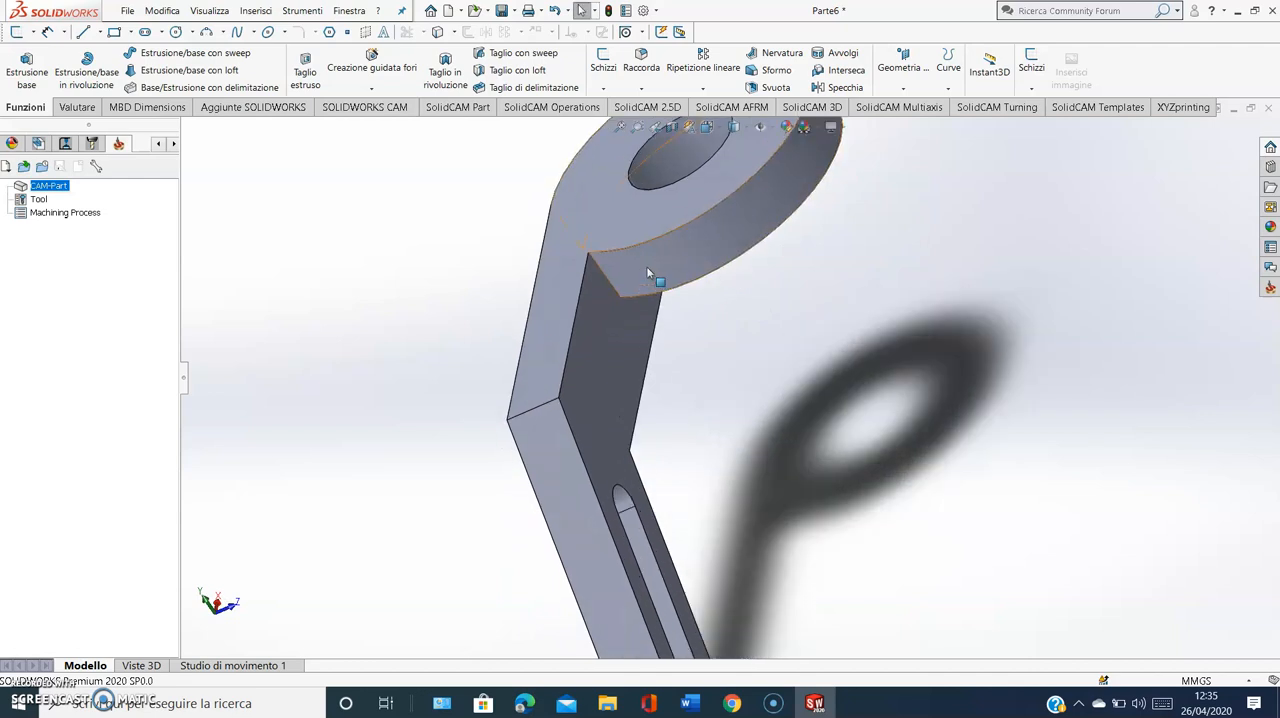
Check the radius in the Word exercise guide and fillet the edge between the flange's curved side and the arm at 20 mm
left_click(689, 705)
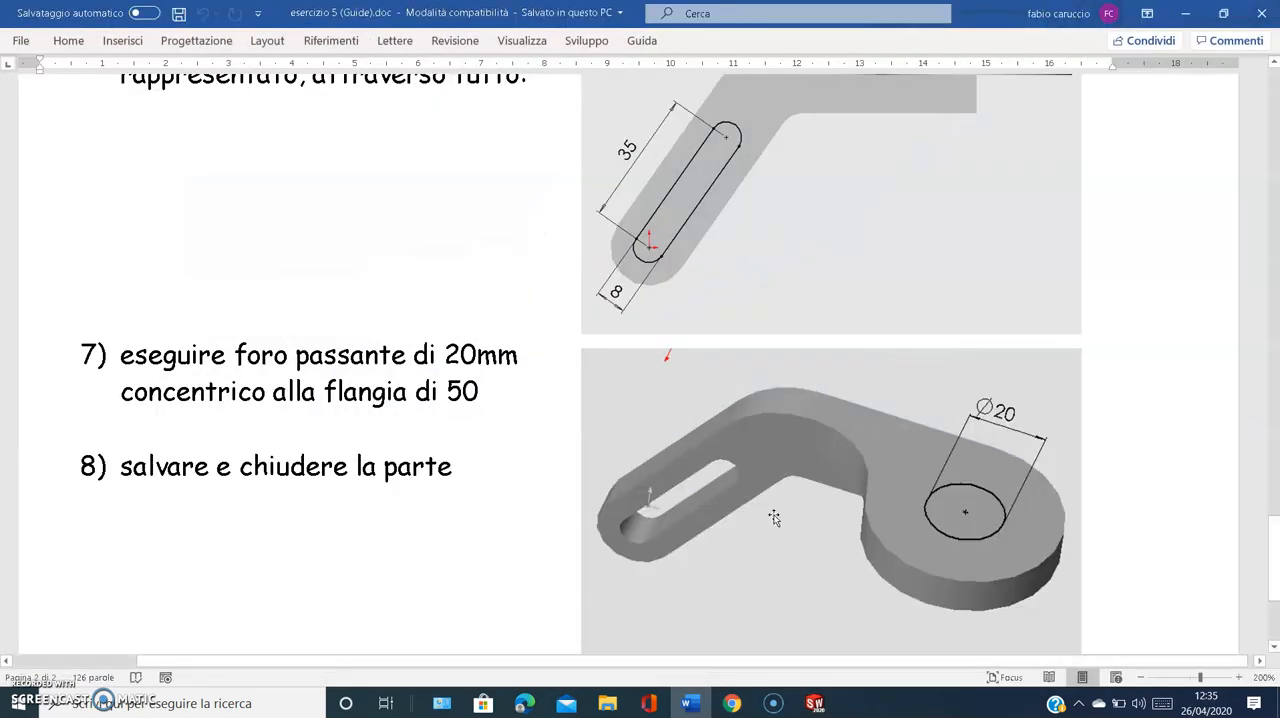
scroll(846, 438, "up", 6)
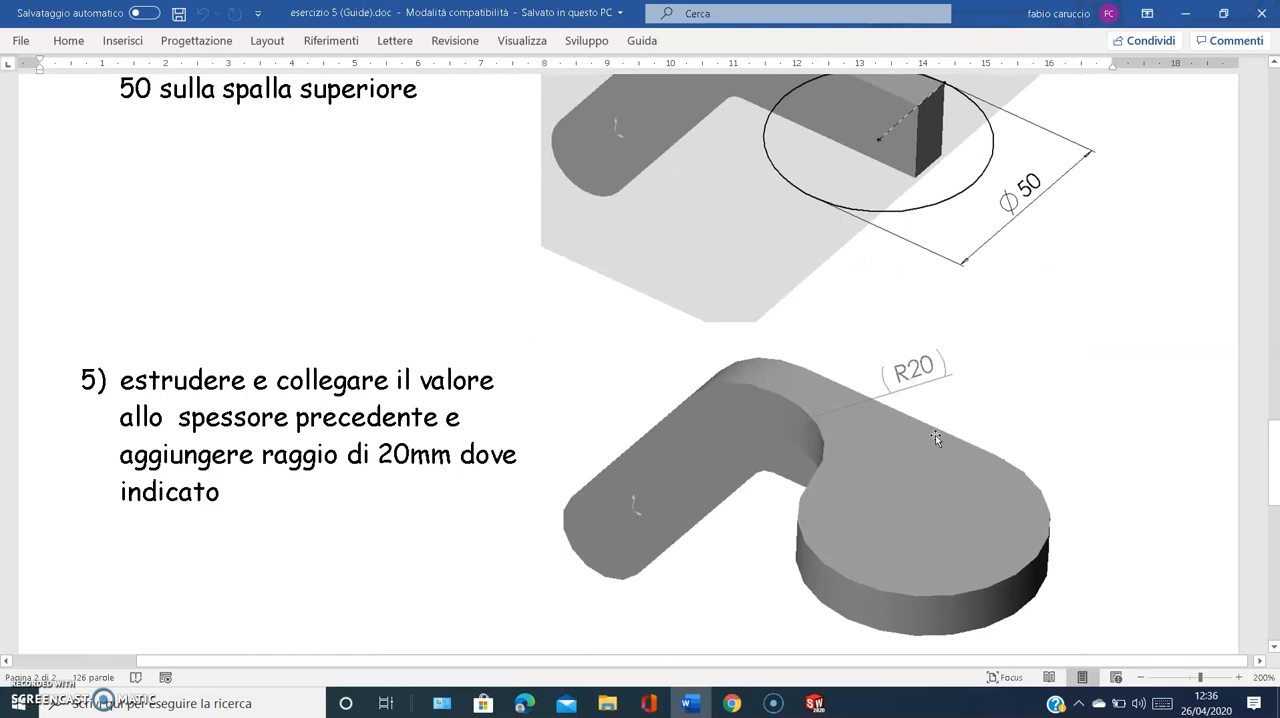
left_click(732, 703)
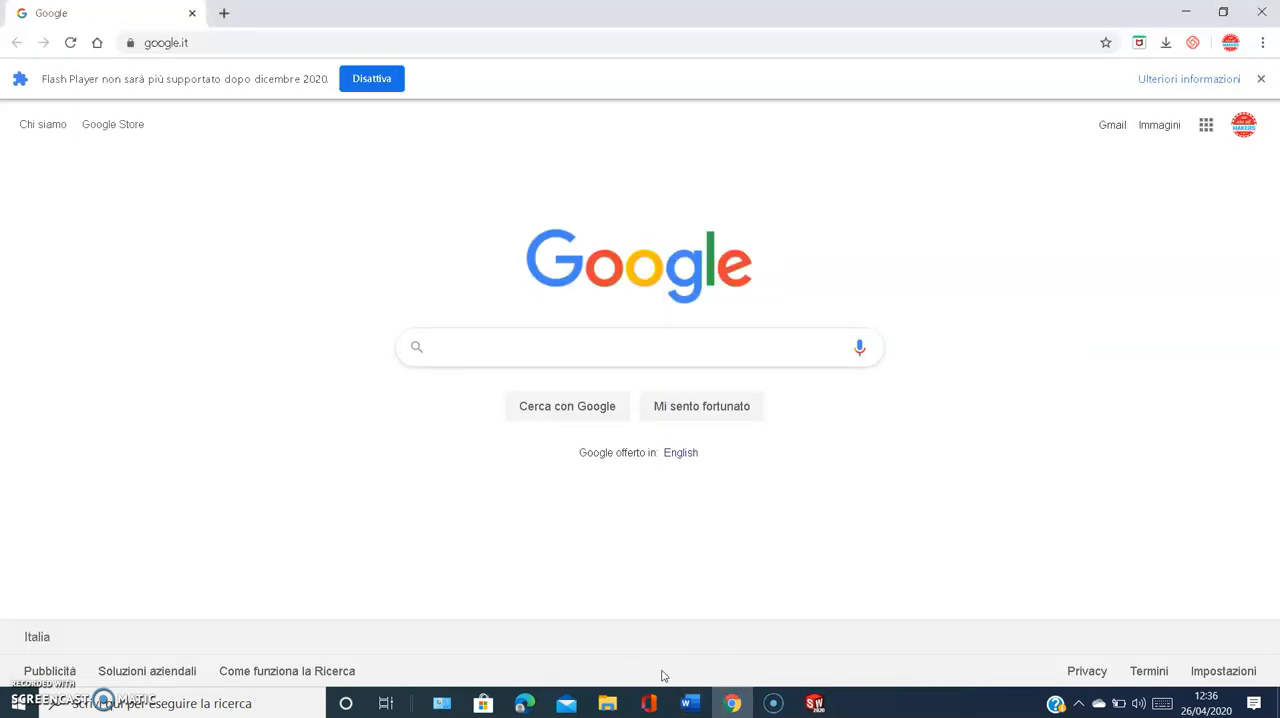
left_click(689, 703)
left_click(815, 703)
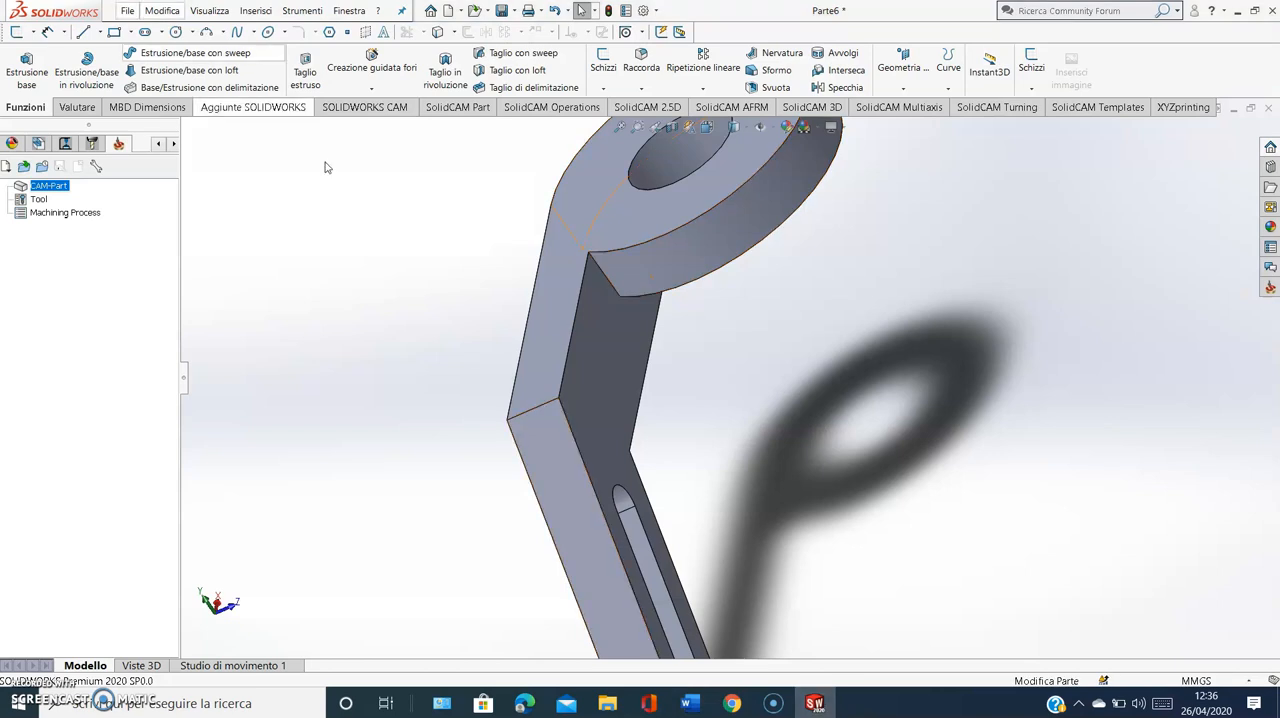
left_click(640, 62)
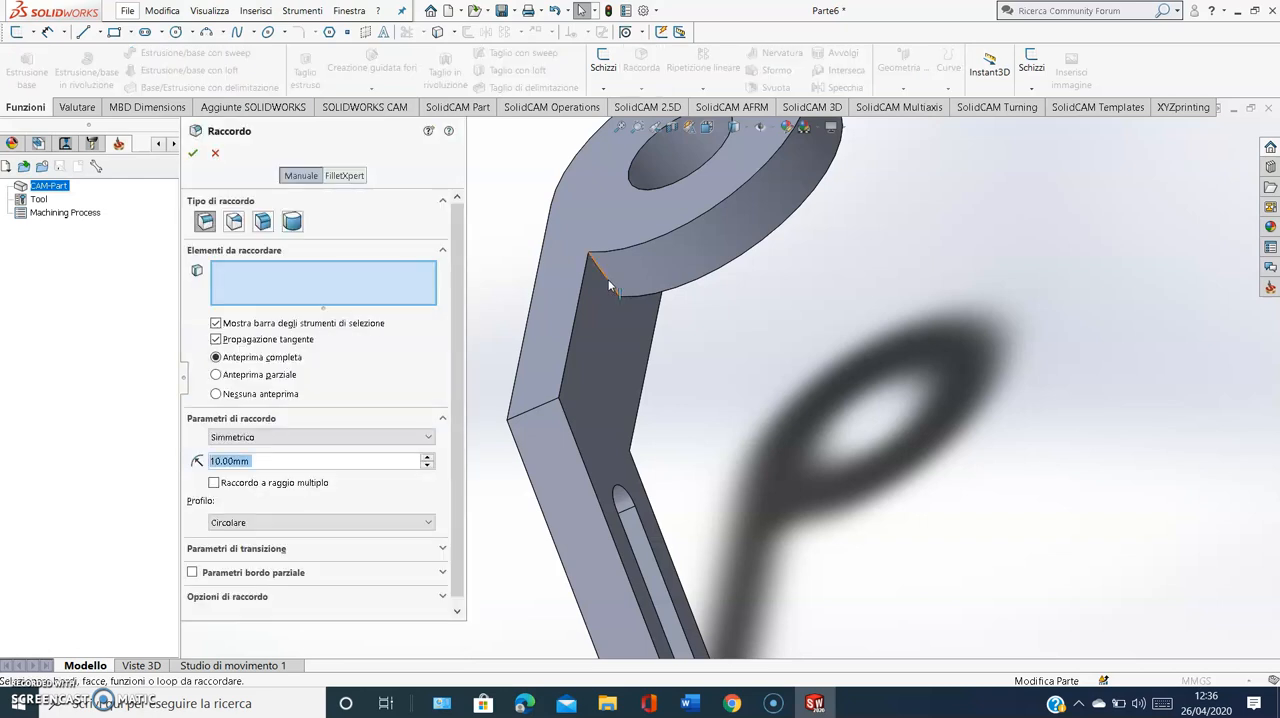
left_click(612, 287)
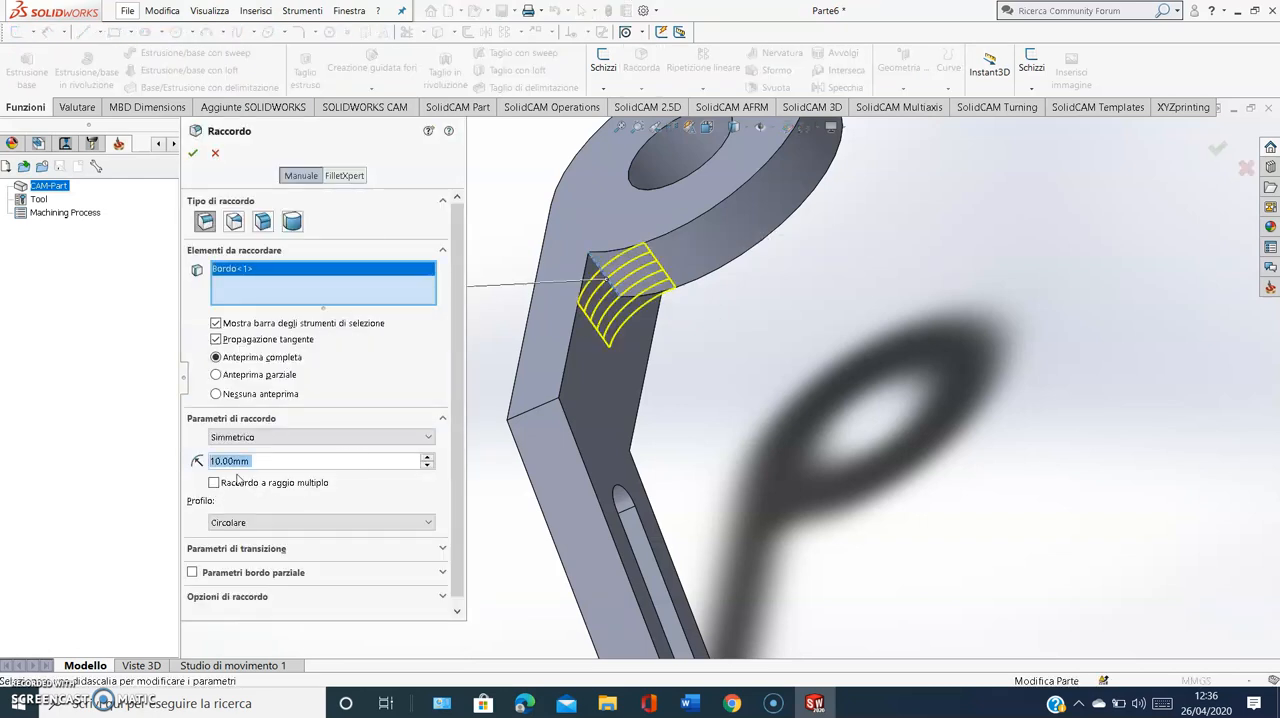
type("20")
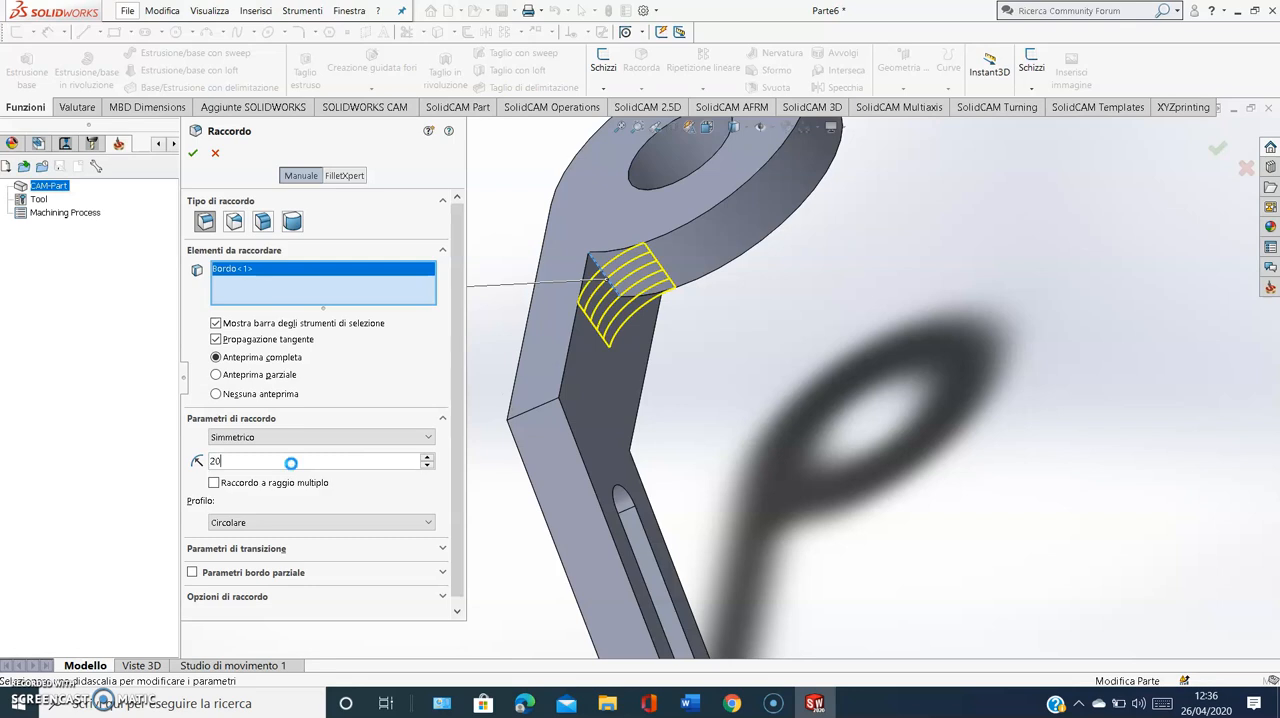
key("Return")
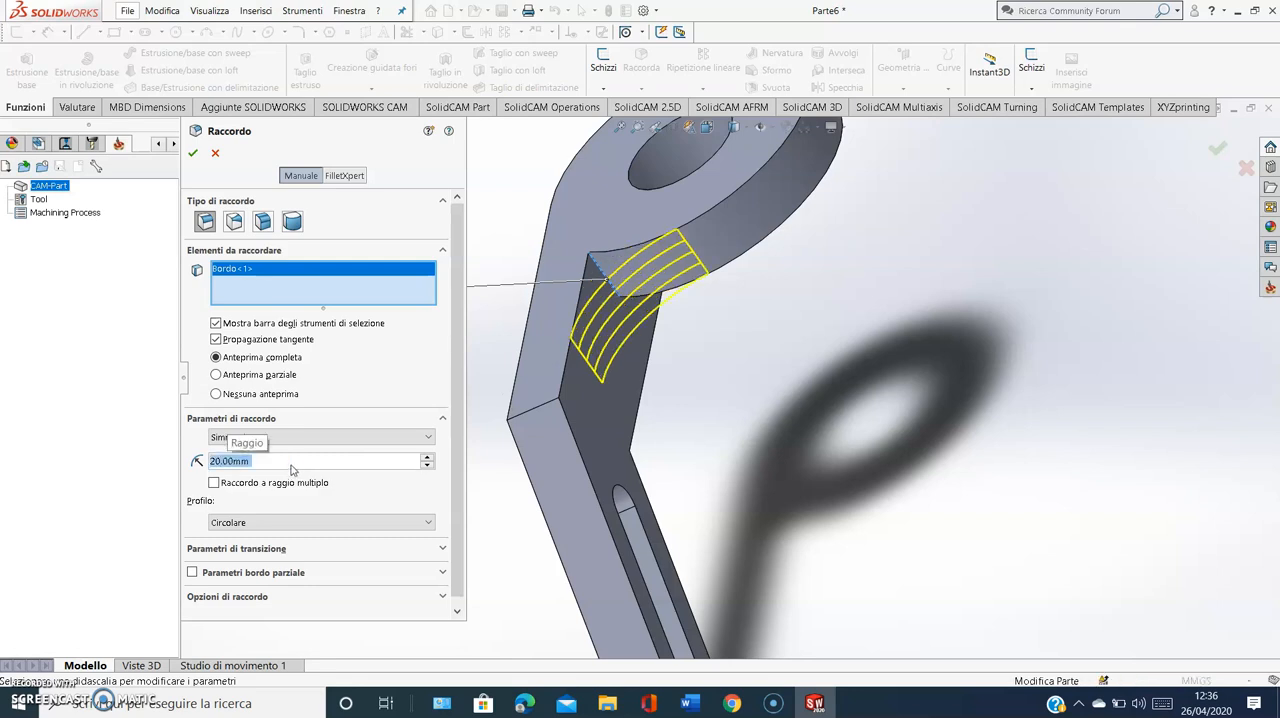
left_click(194, 153)
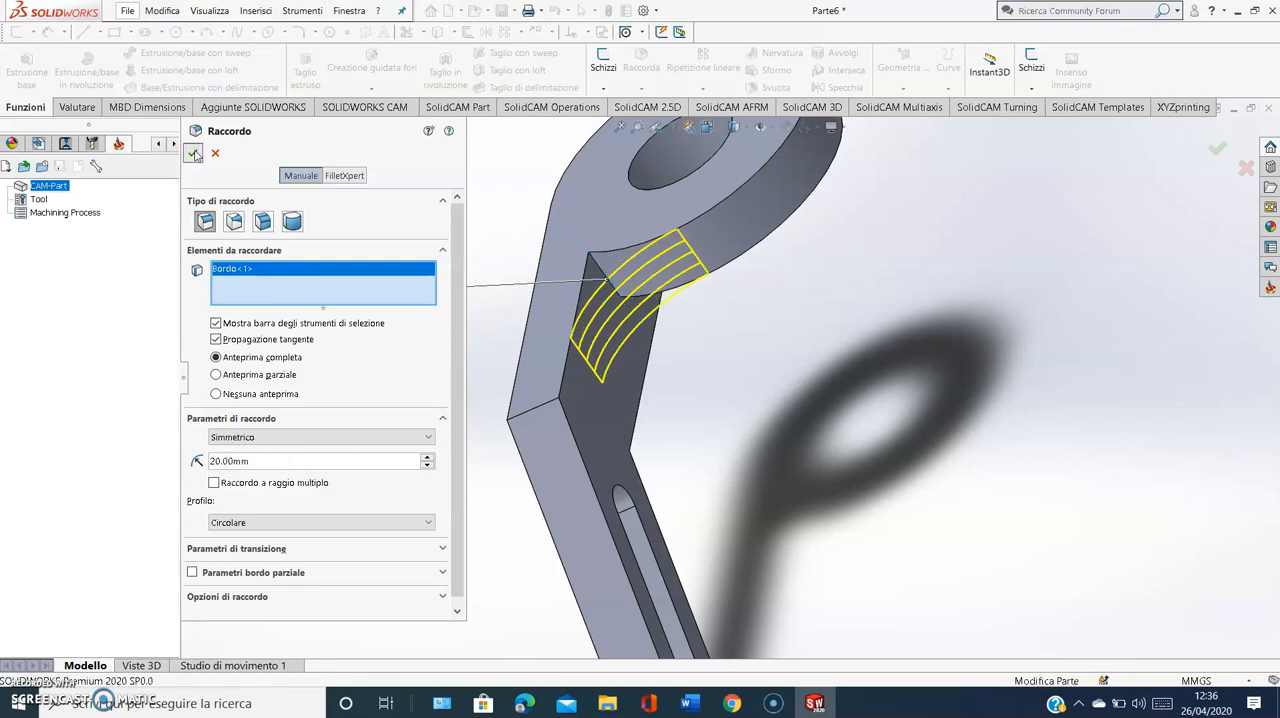
Look up the bend radii in the Word exercise guide and fillet the outer edge of the arm's bend at 25 mm
left_click(537, 412)
left_click(690, 703)
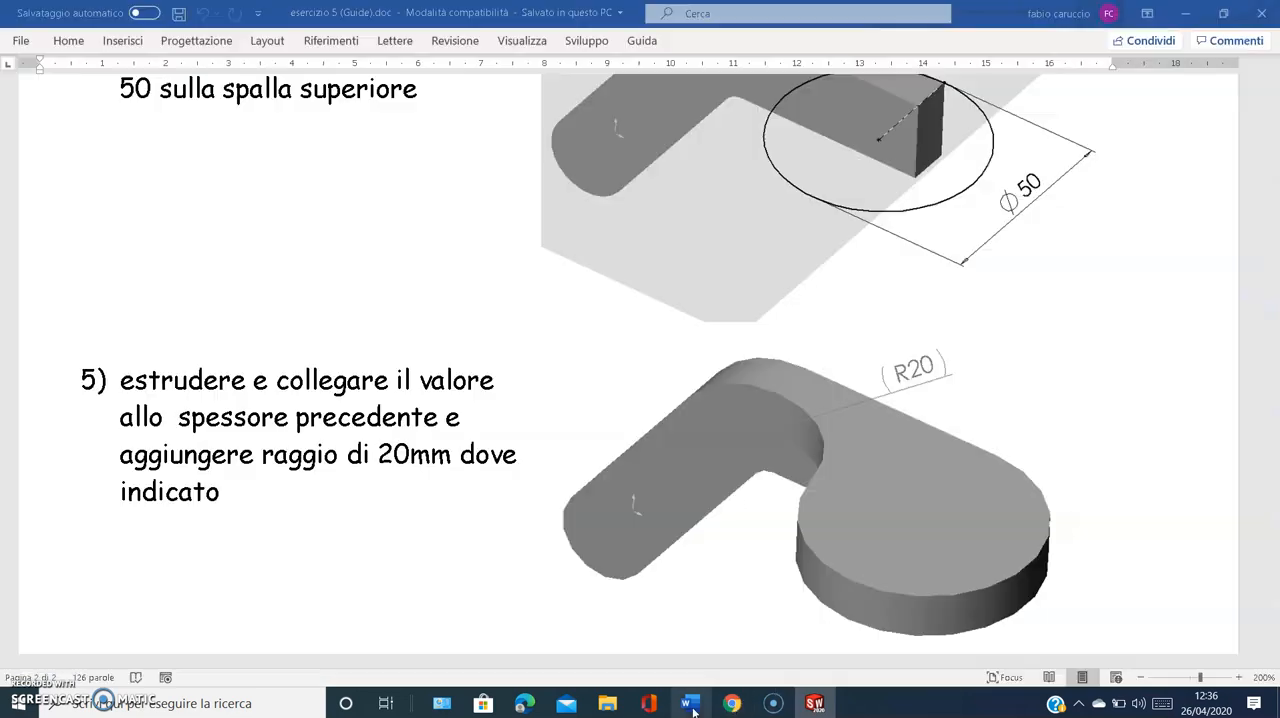
scroll(750, 393, "up", 5)
scroll(757, 398, "up", 7)
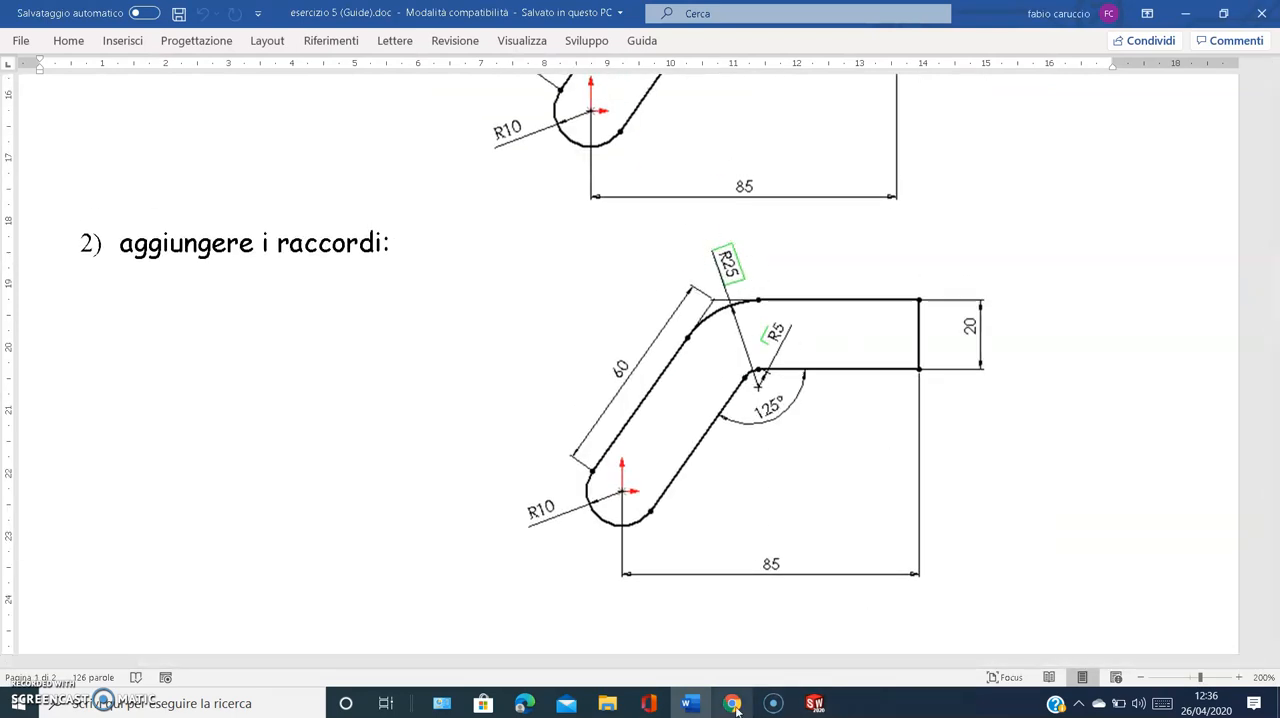
left_click(815, 703)
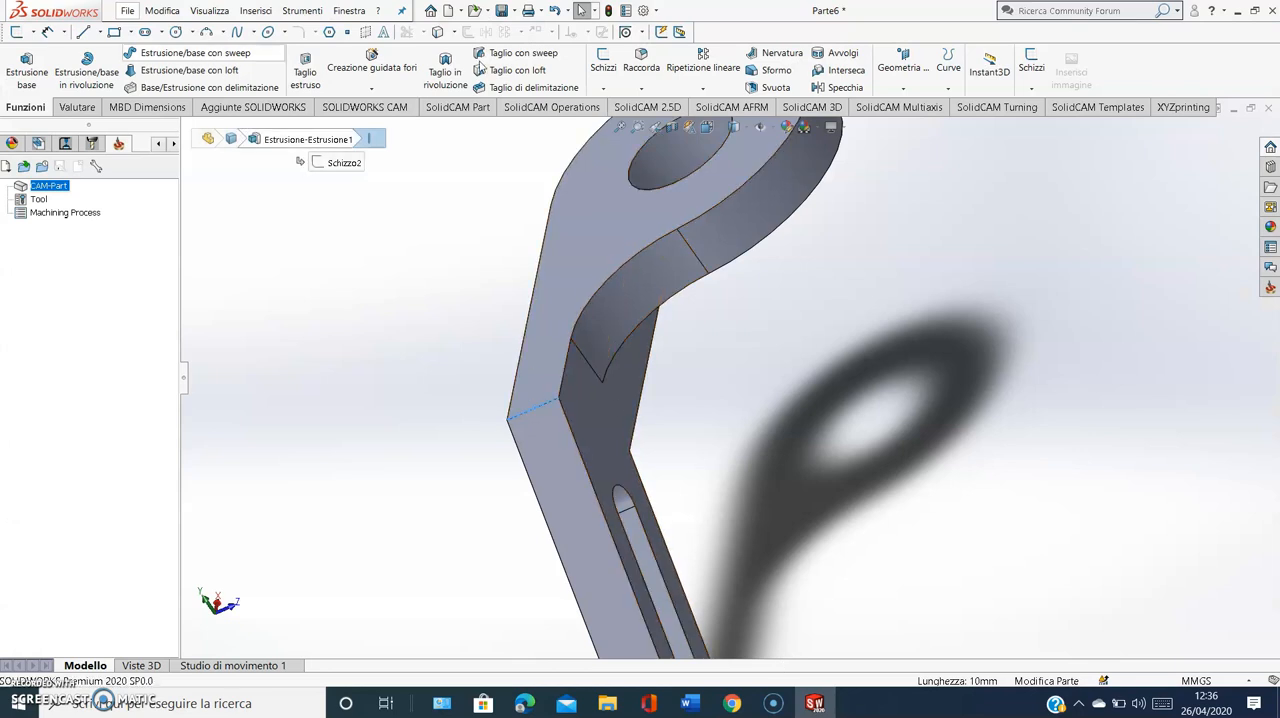
left_click(640, 56)
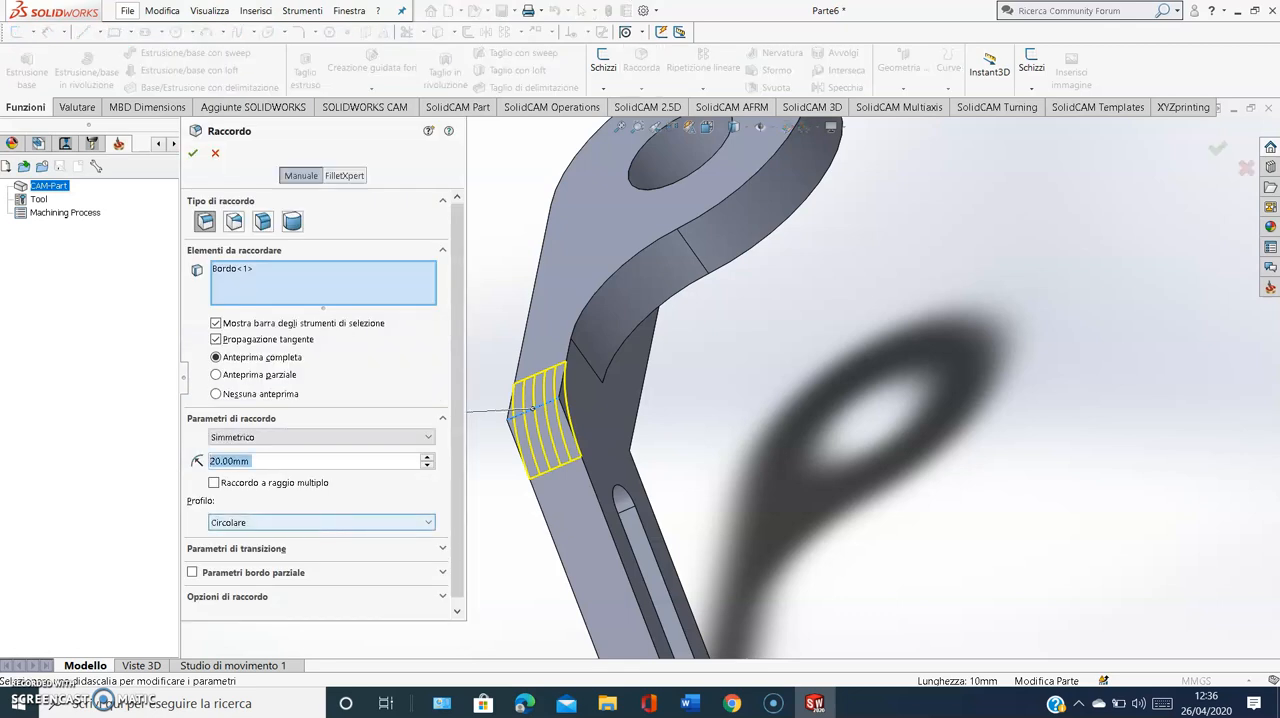
type("25")
key("Return")
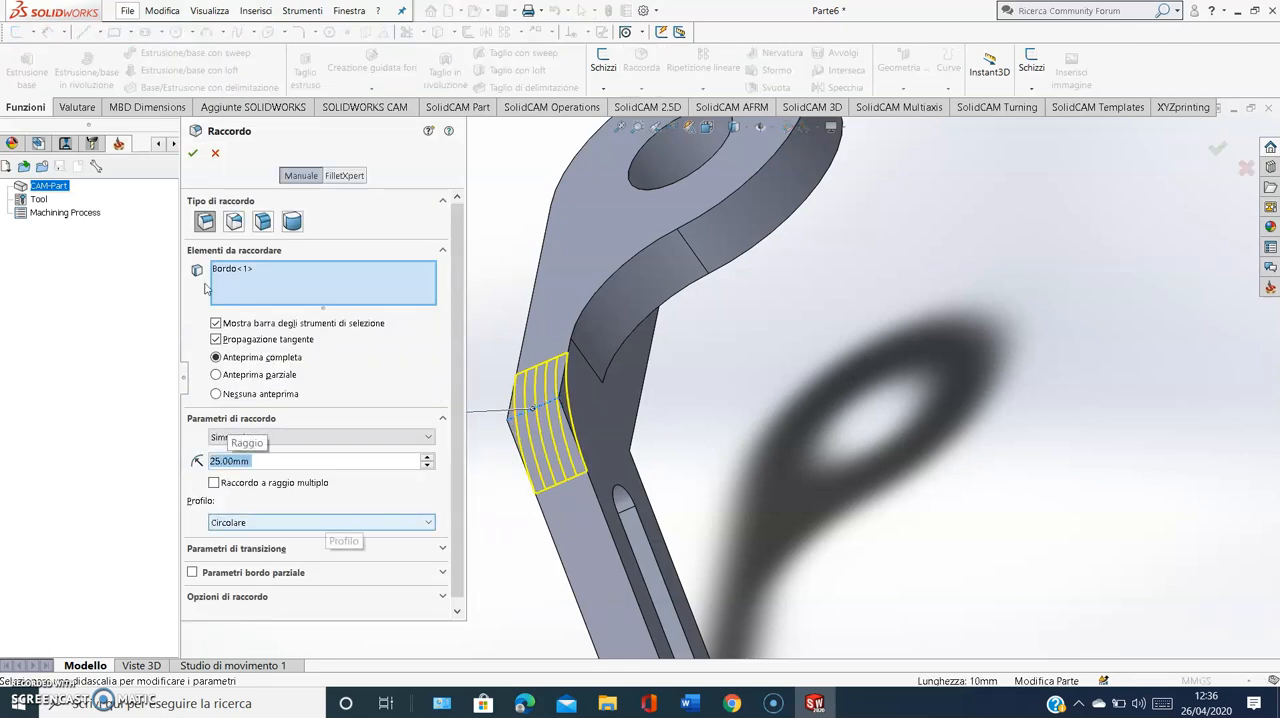
left_click(193, 154)
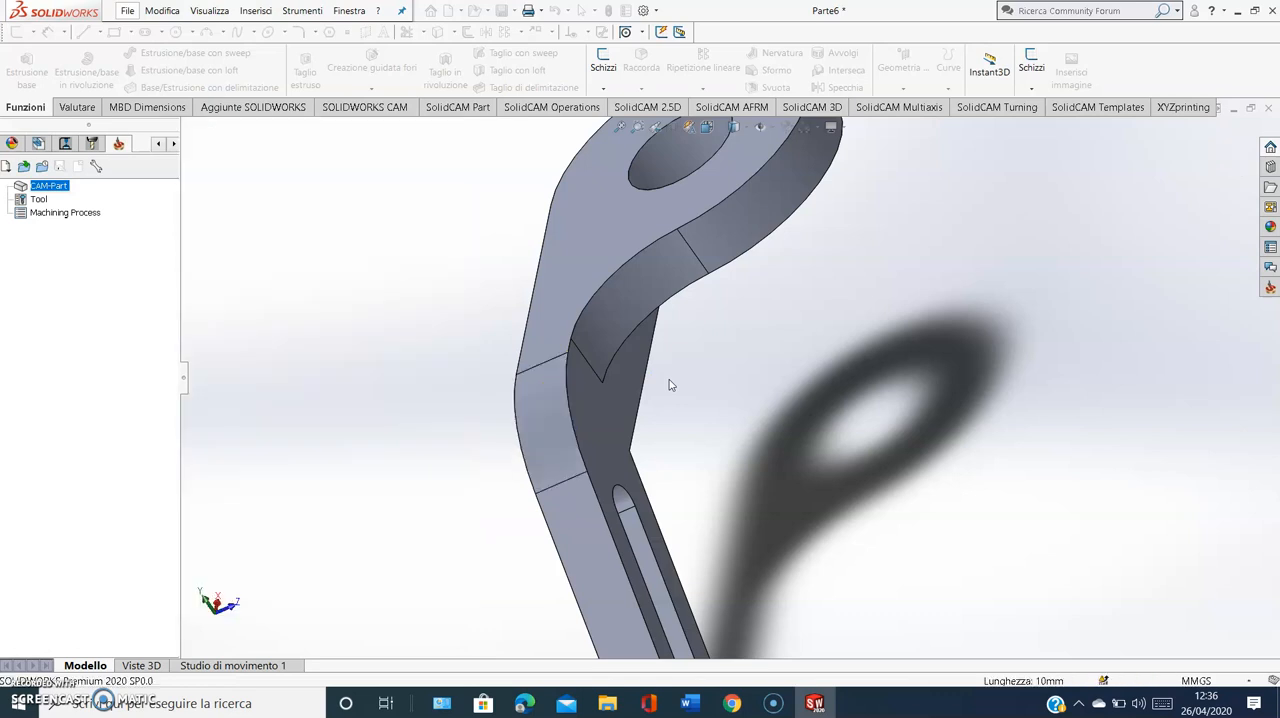
Fillet the inner edge of the arm's bend at 5 mm and view the part from the slot side
middle_click_drag(666, 383, 569, 391)
middle_click_drag(572, 477, 540, 398)
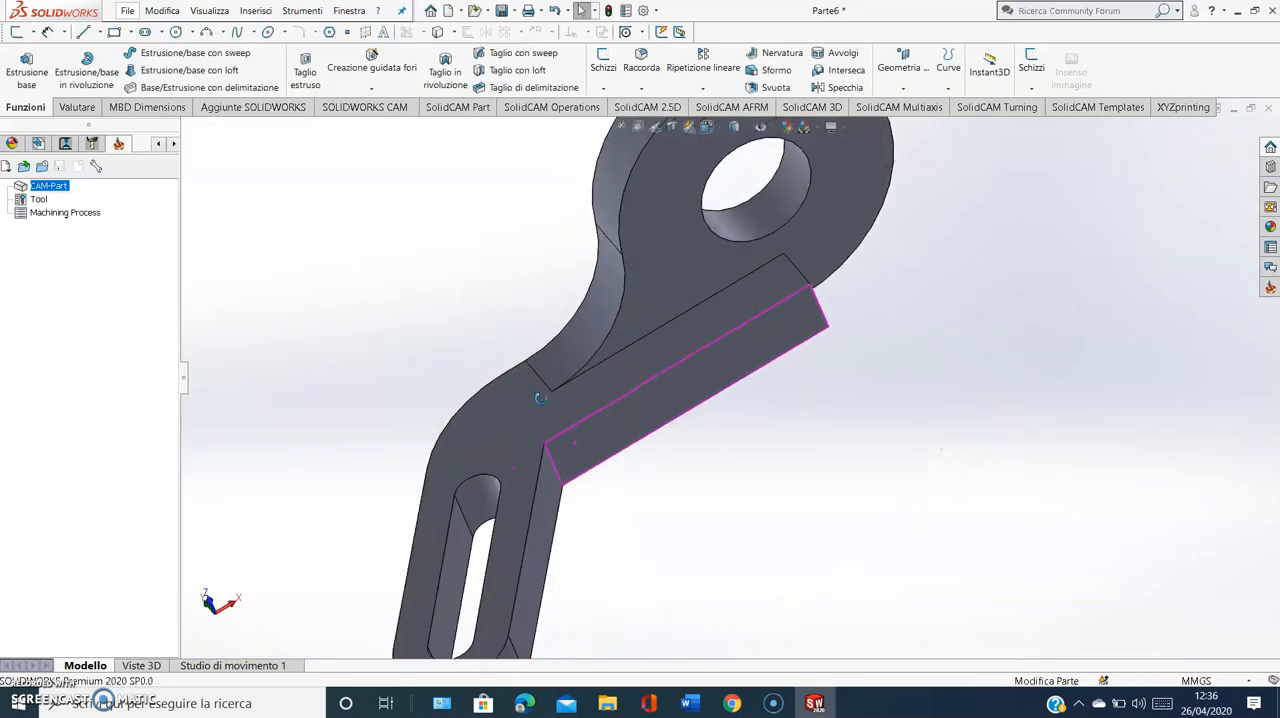
left_click(550, 458)
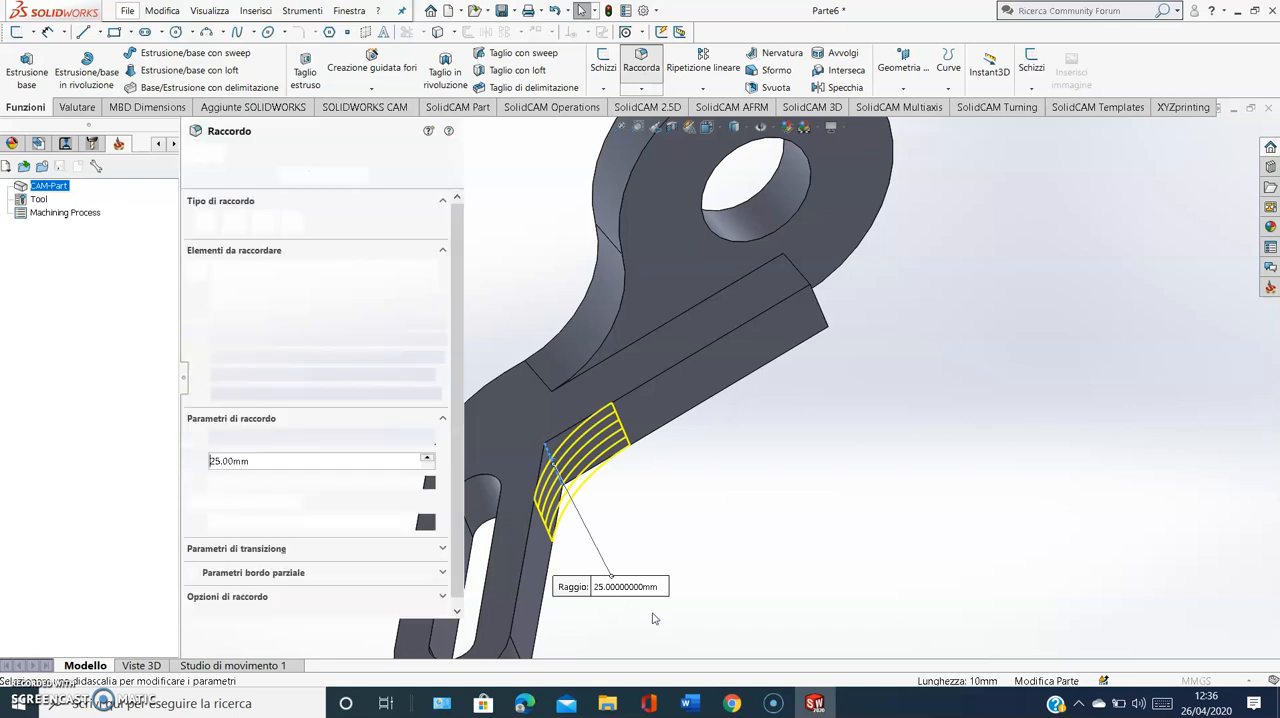
type("5")
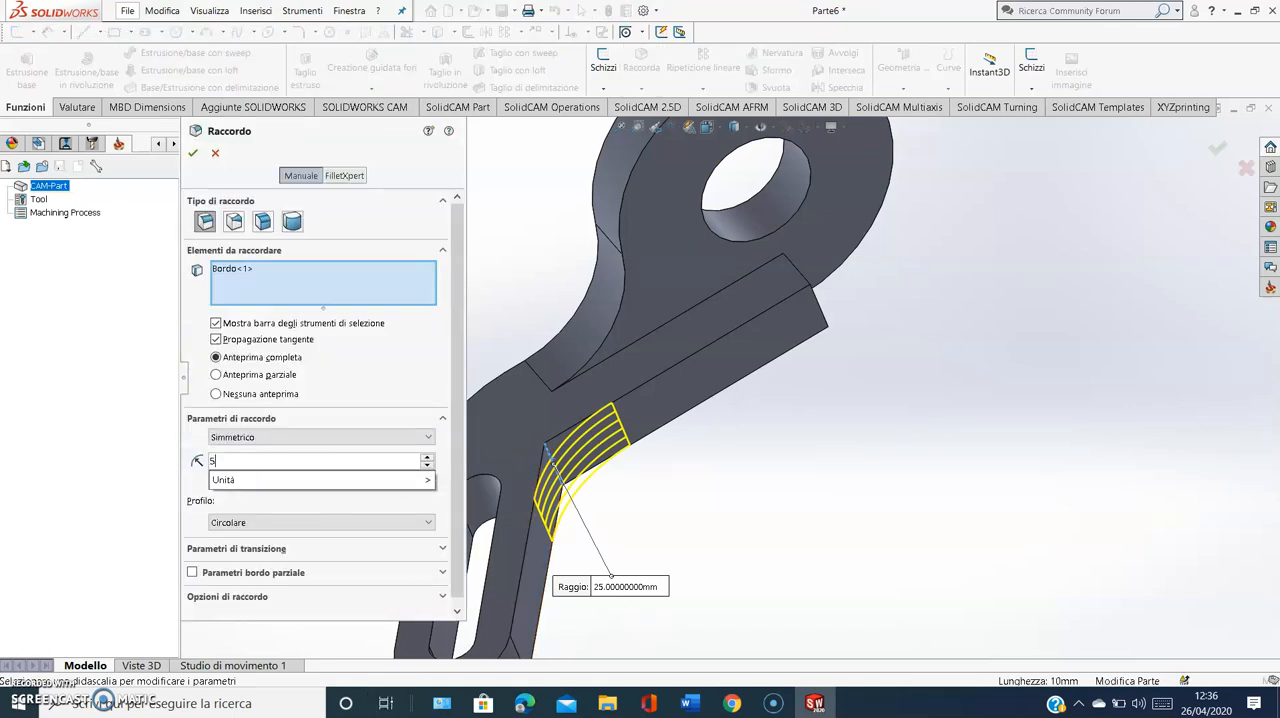
key("Return")
middle_click_drag(612, 216, 609, 156)
scroll(532, 208, "up", 4)
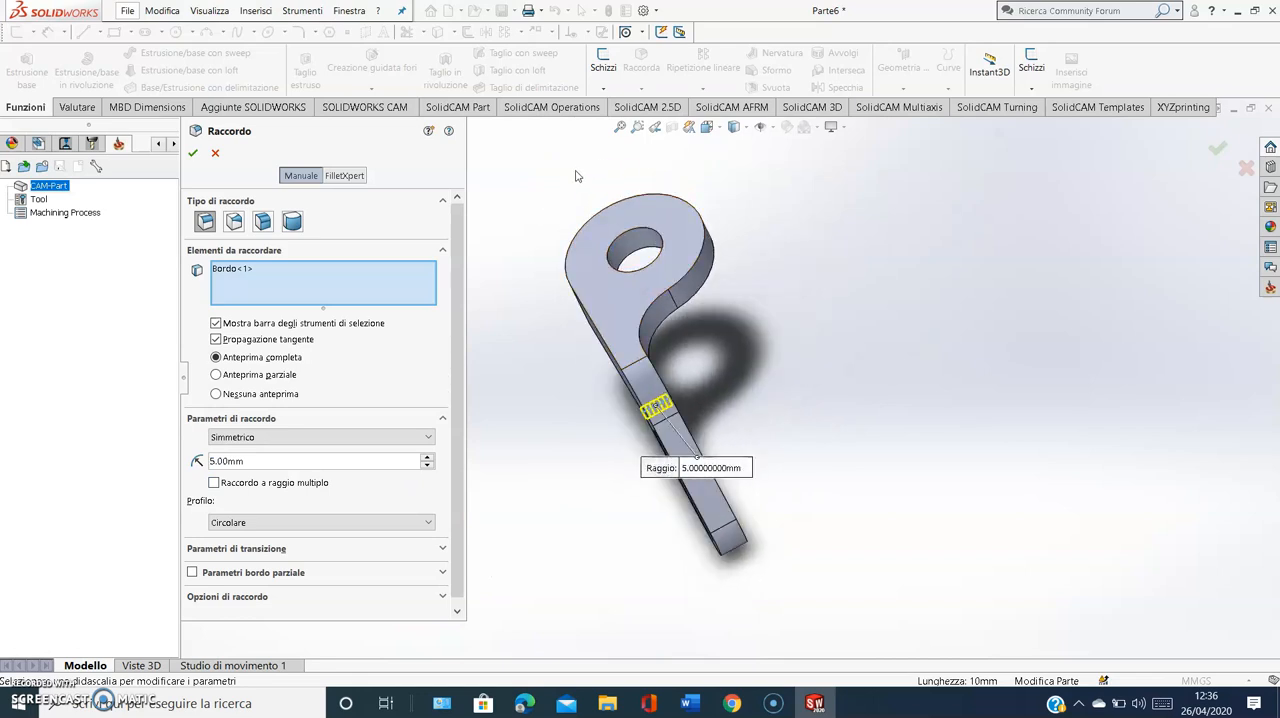
left_click(196, 155)
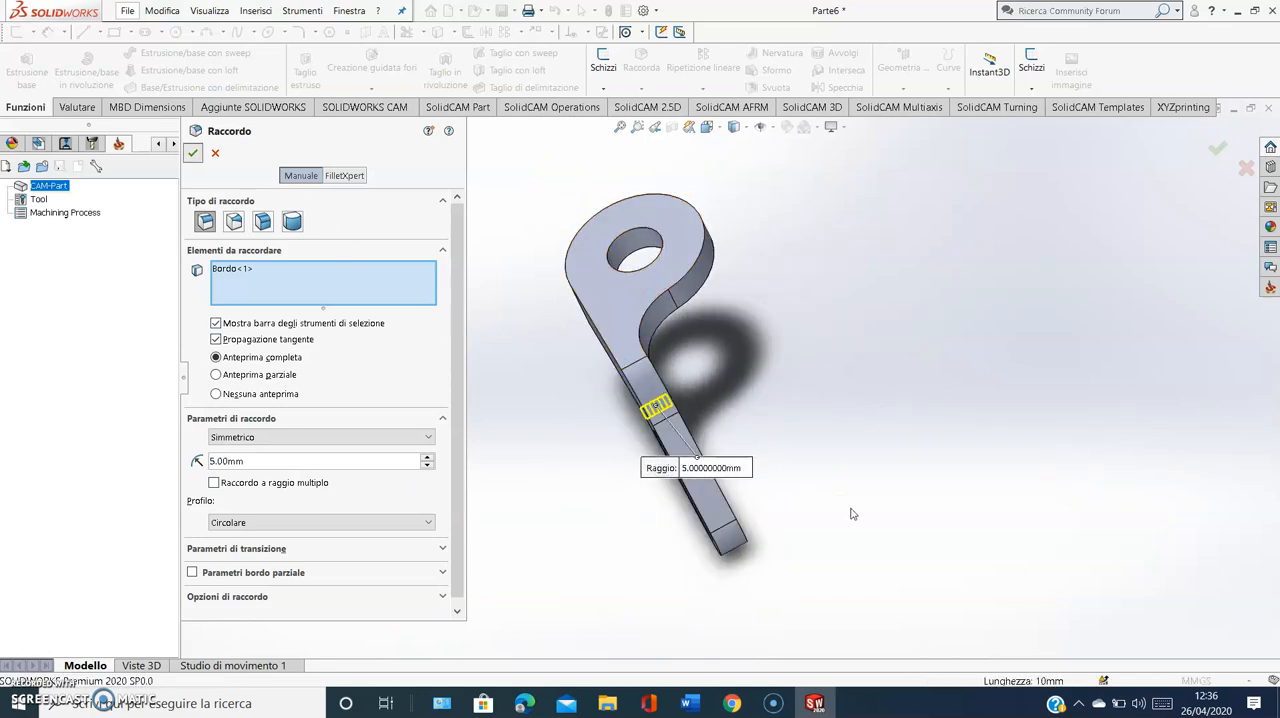
middle_click_drag(794, 408, 909, 403)
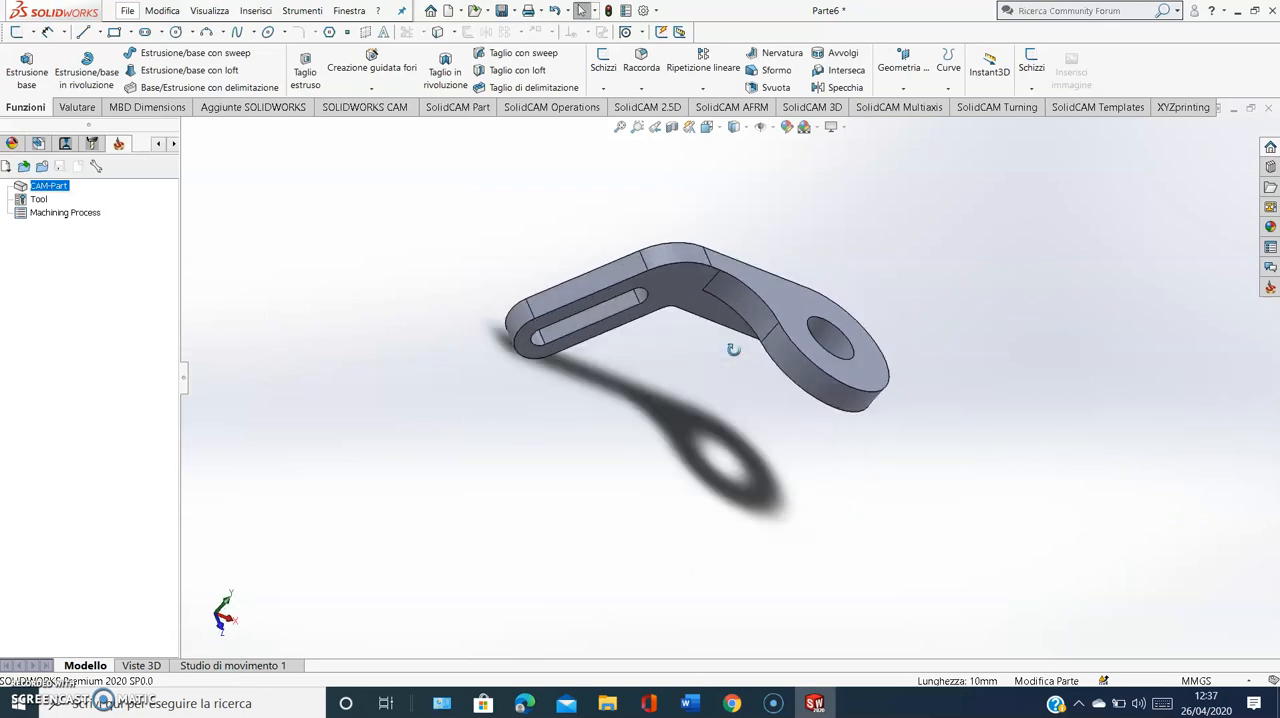